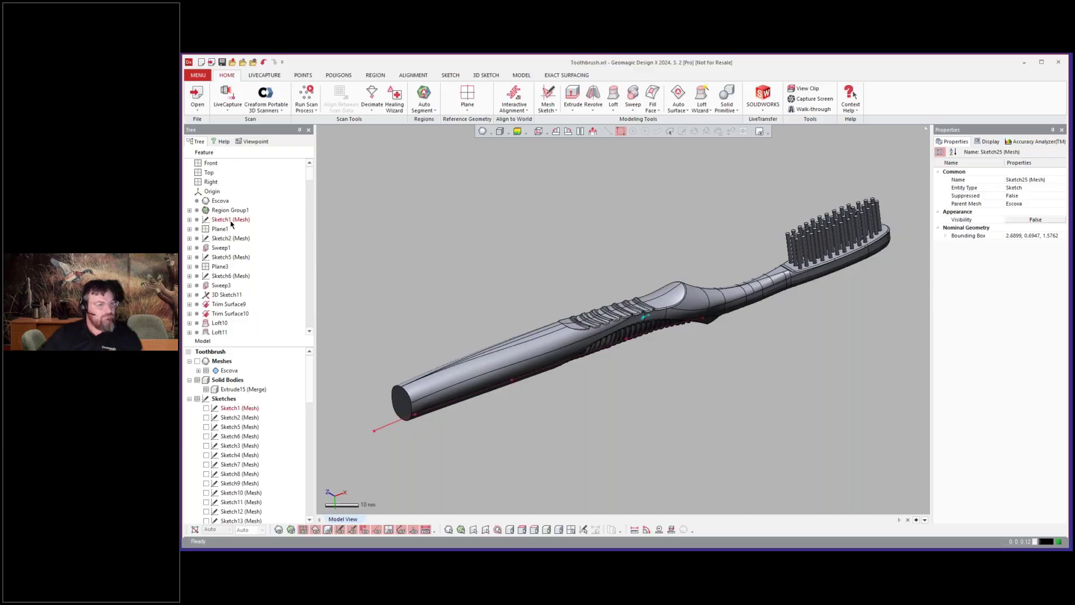
# Roll the feature history back to before Sketch1 (Mesh) and show the scanned toothbrush mesh.
pyautogui.rightClick(231, 222)
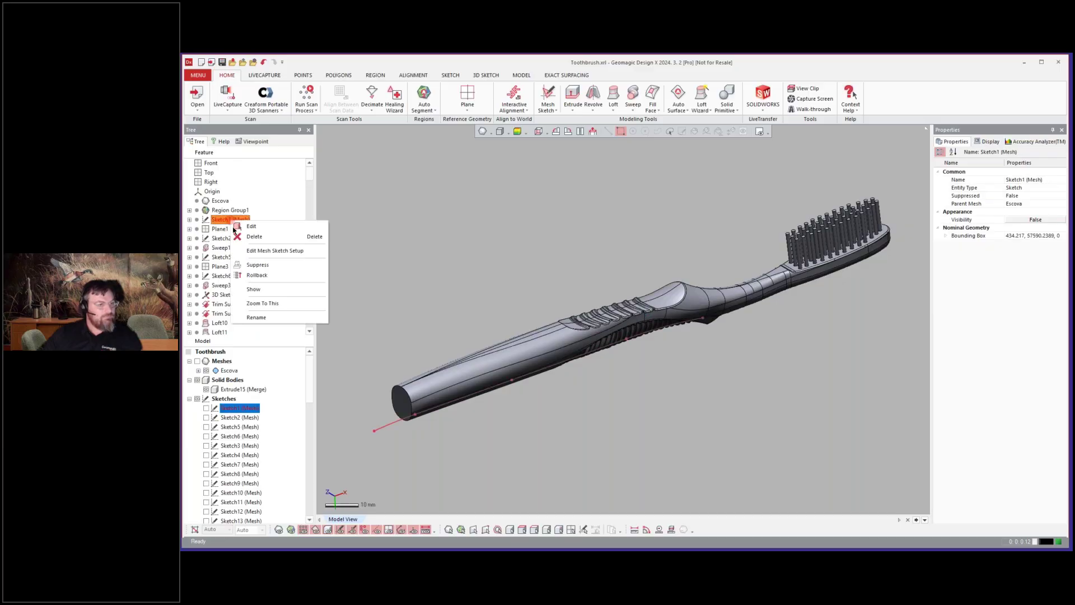
pyautogui.click(258, 274)
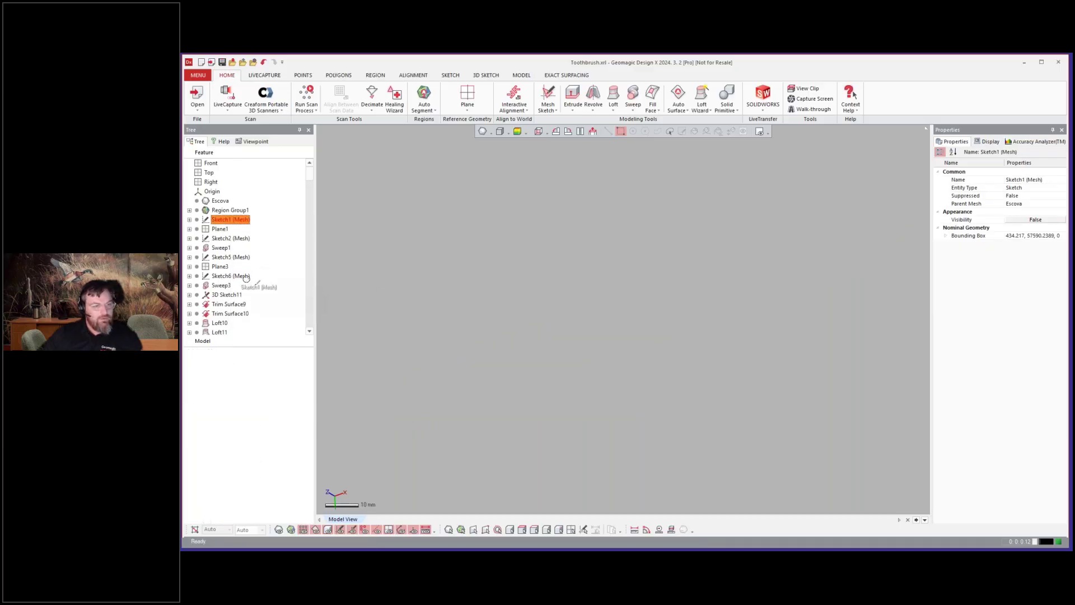
pyautogui.moveTo(214, 358)
pyautogui.mouseDown()
pyautogui.moveTo(657, 373)
pyautogui.moveTo(366, 341)
pyautogui.mouseUp()
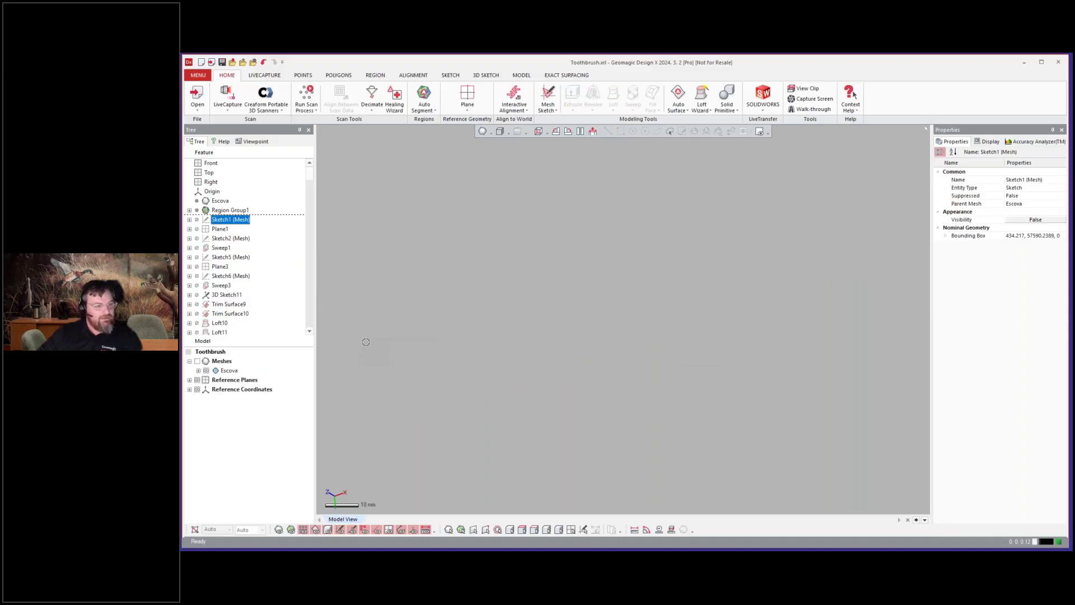
pyautogui.click(198, 361)
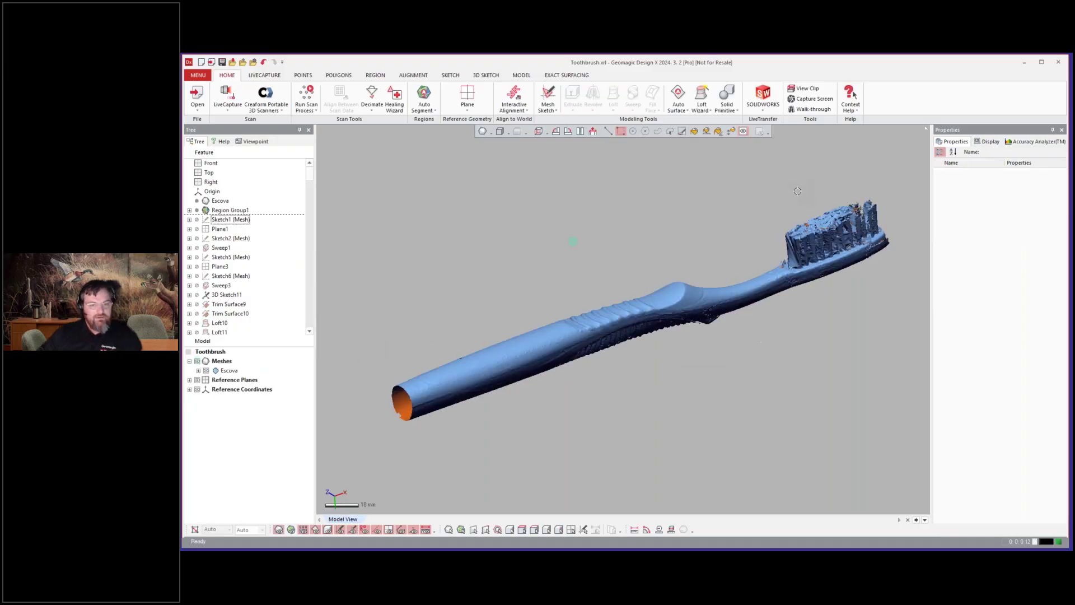
# Examine the scanned toothbrush mesh closely from the bristle head to the handle.
pyautogui.scroll(3, 751, 271)
pyautogui.scroll(1, 751, 271)
pyautogui.moveTo(751, 271); pyautogui.dragTo(633, 273, button='right')
pyautogui.scroll(-3, 626, 319)
pyautogui.moveTo(626, 319)
pyautogui.mouseDown(button='right')
pyautogui.moveTo(612, 263)
pyautogui.moveTo(687, 270)
pyautogui.moveTo(683, 278)
pyautogui.mouseUp(button='right')
pyautogui.scroll(-2, 637, 309)
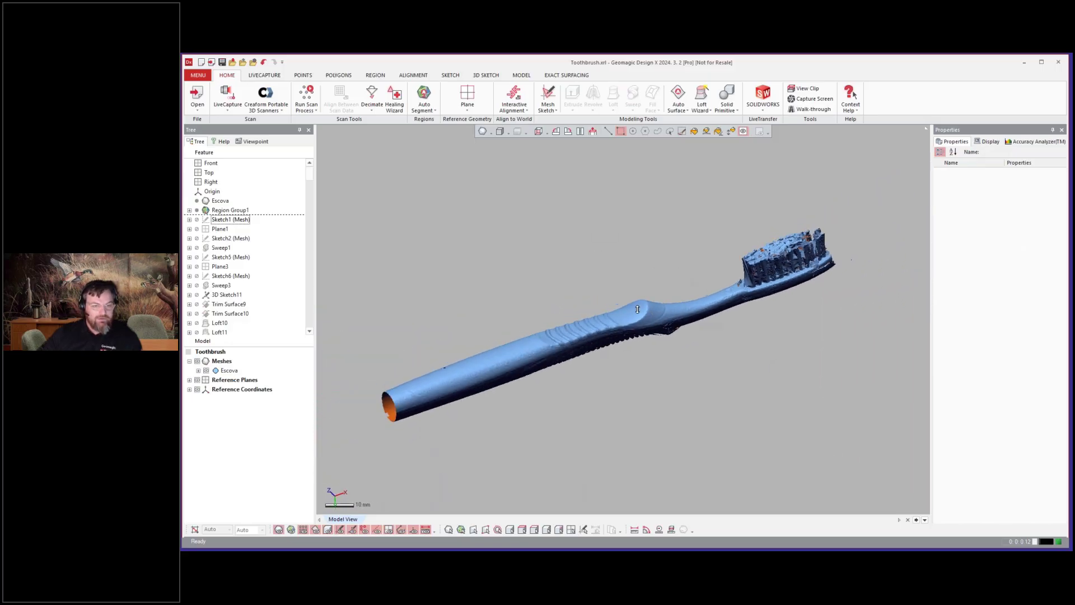
pyautogui.scroll(1, 573, 269)
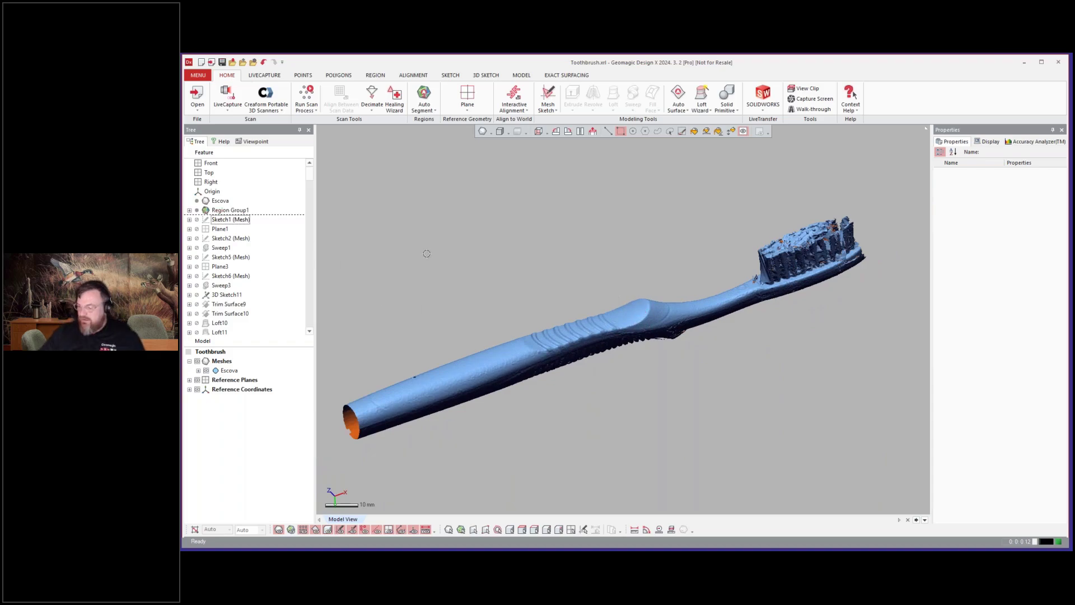
# Roll the feature history forward to Sweep1 and view its surface over the handle mesh.
pyautogui.click(221, 248)
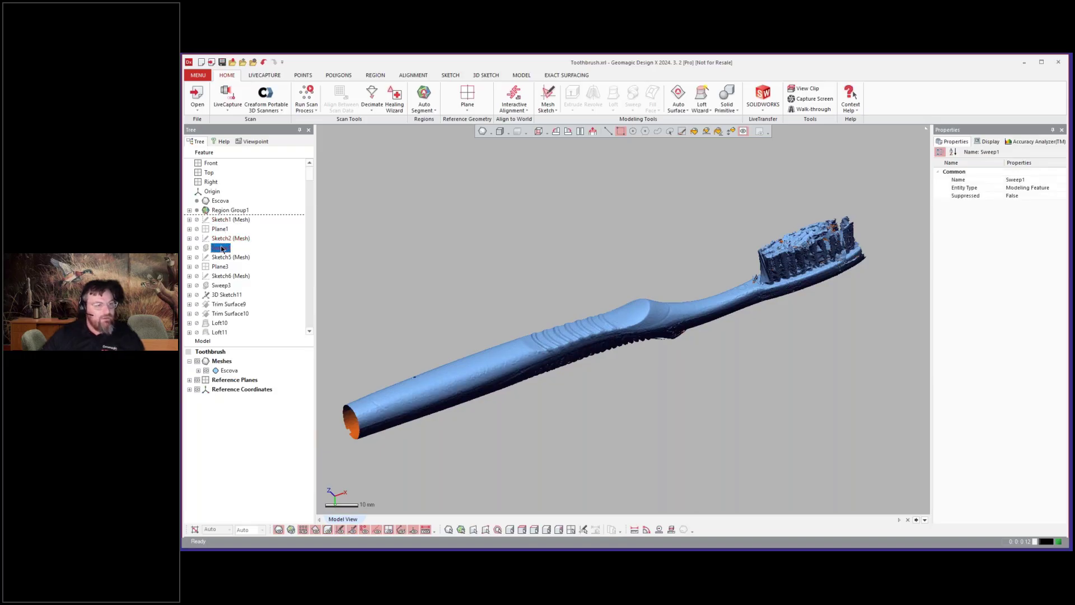
pyautogui.rightClick(223, 249)
pyautogui.click(228, 253)
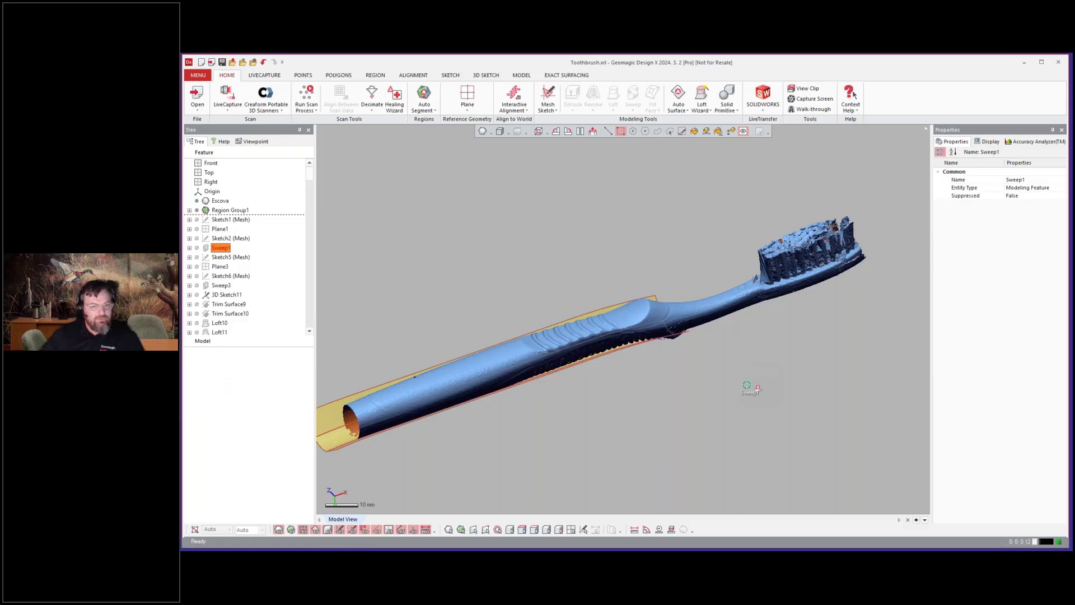
pyautogui.moveTo(715, 343)
pyautogui.mouseDown(button='right')
pyautogui.moveTo(641, 175)
pyautogui.moveTo(708, 128)
pyautogui.moveTo(564, 222)
pyautogui.moveTo(605, 252)
pyautogui.mouseUp(button='right')
pyautogui.scroll(-2, 620, 246)
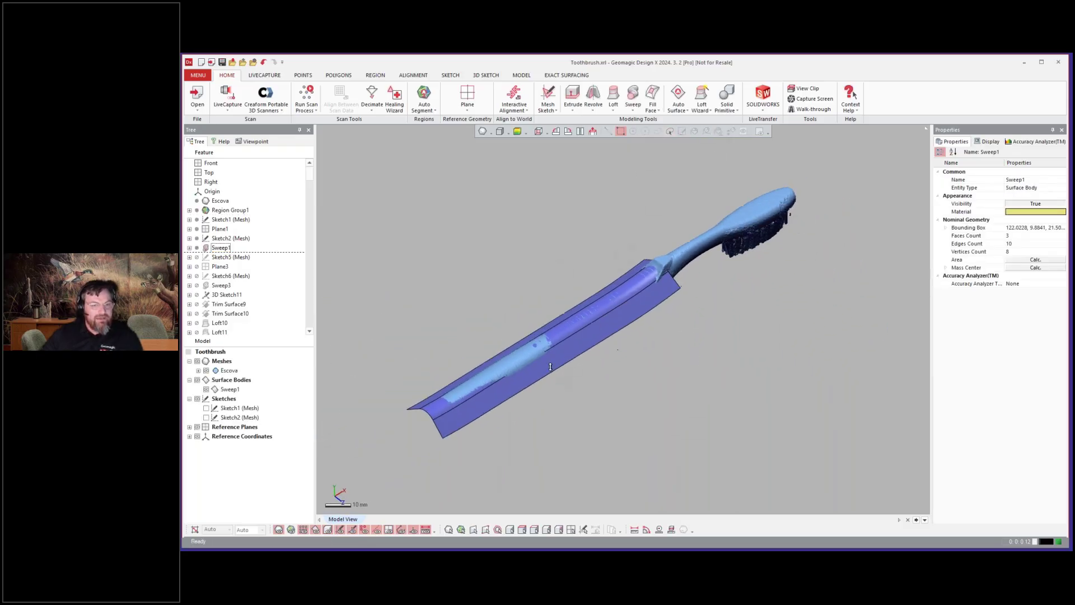
pyautogui.scroll(6, 537, 325)
pyautogui.moveTo(537, 325); pyautogui.dragTo(537, 304, button='right')
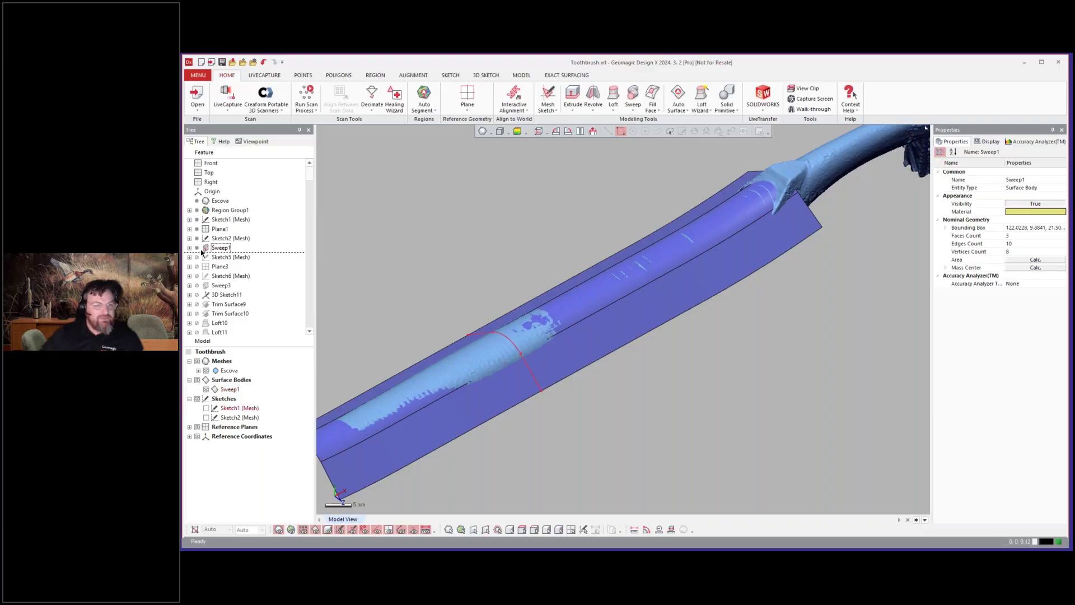
# Open the Sketch2 (Mesh) profile of the handle sweep, compare it with the mesh section, and exit the sketch.
pyautogui.click(219, 250)
pyautogui.click(217, 239)
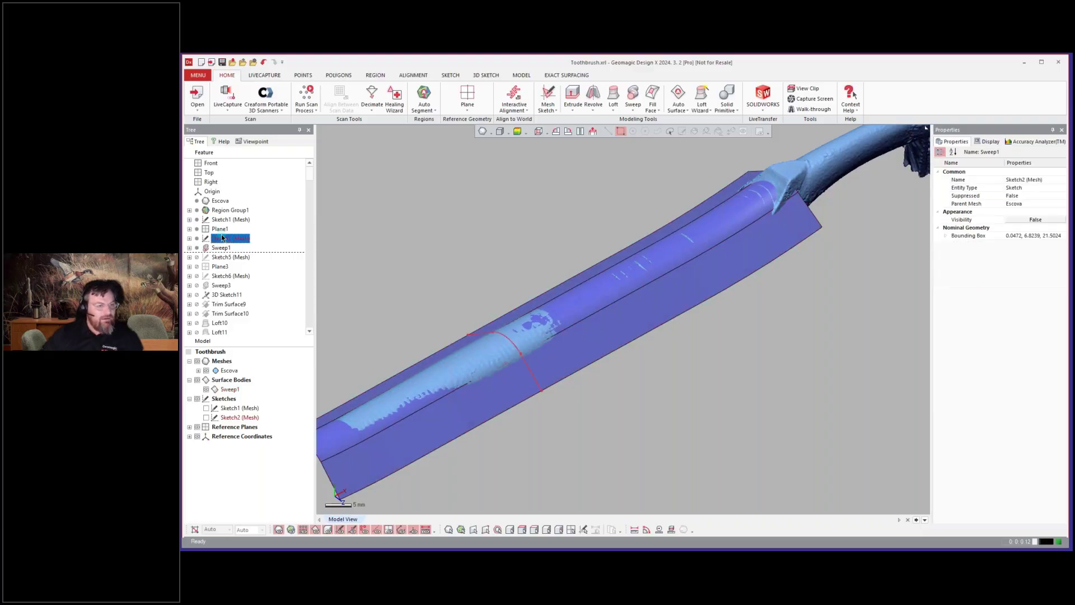
pyautogui.rightClick(218, 242)
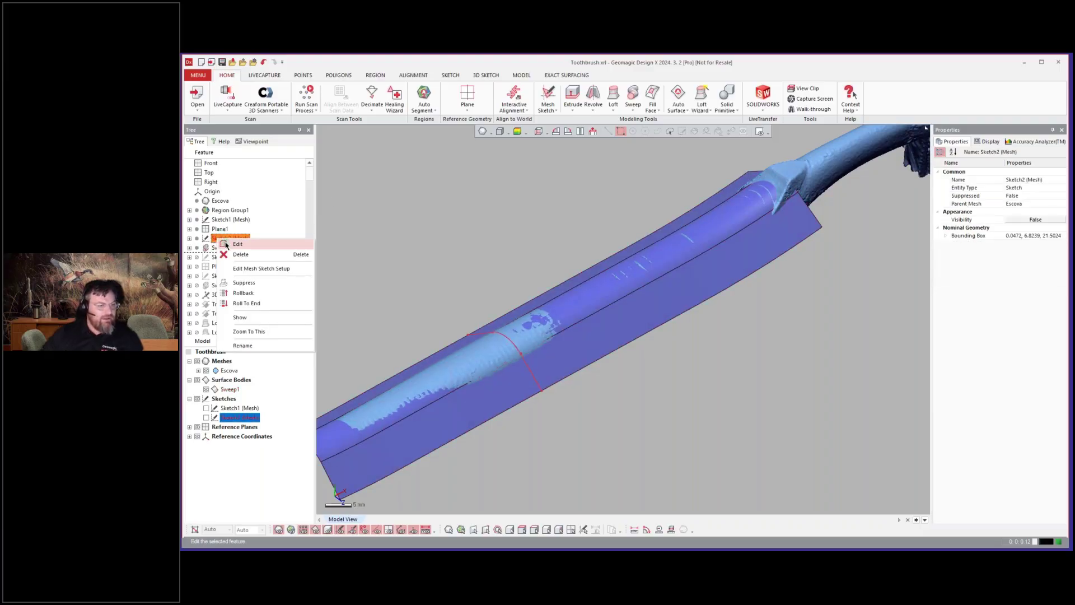
pyautogui.click(230, 247)
pyautogui.scroll(3, 502, 353)
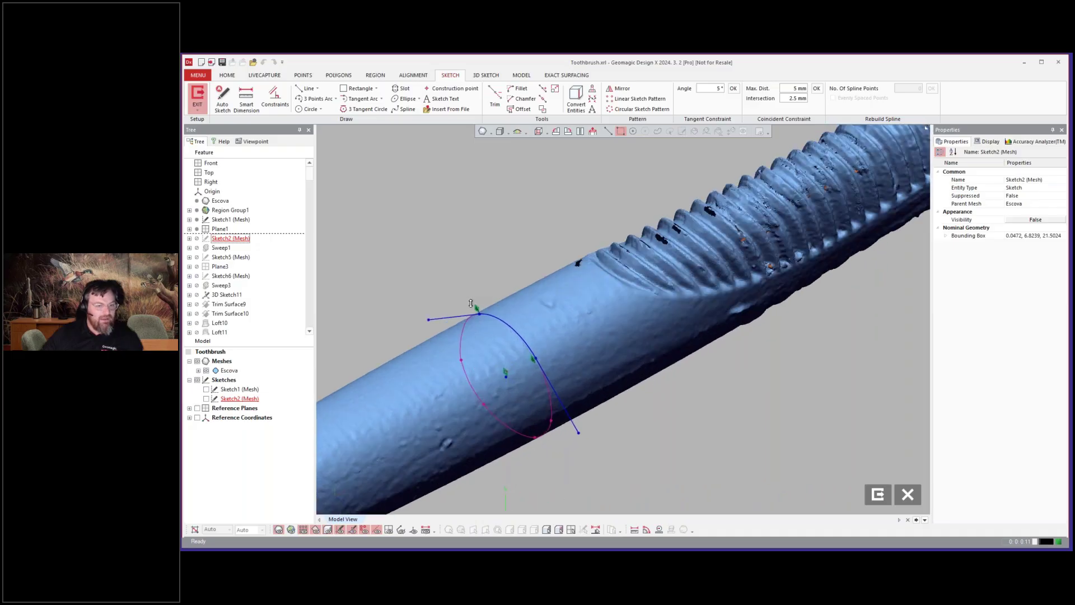
pyautogui.click(879, 494)
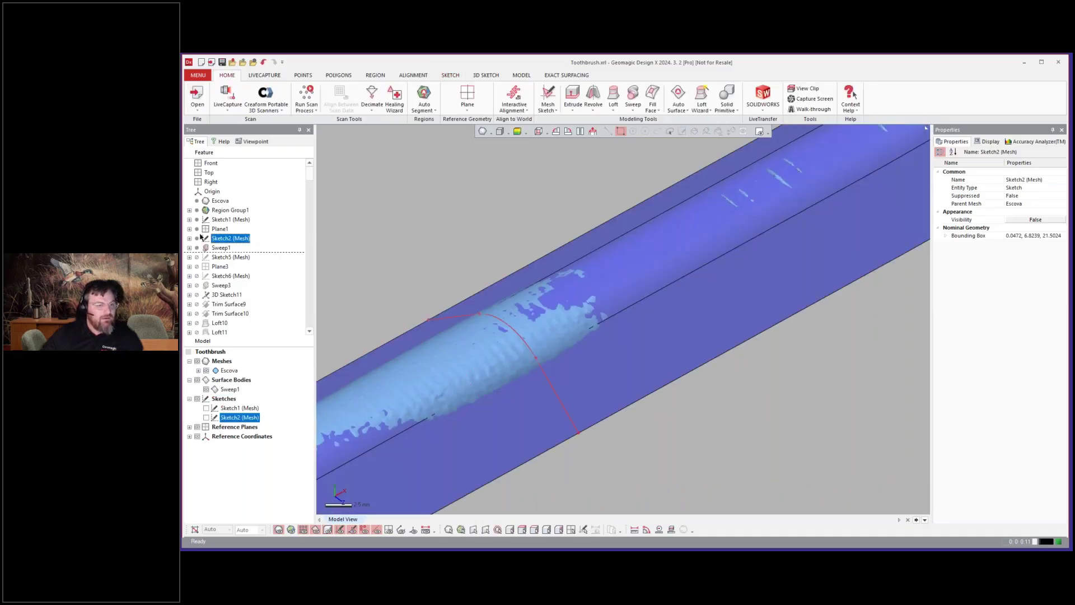
# Open the Sketch1 (Mesh) path under Sweep1, inspect how it follows the handle end and grip ridges, and leave without changes.
pyautogui.click(190, 248)
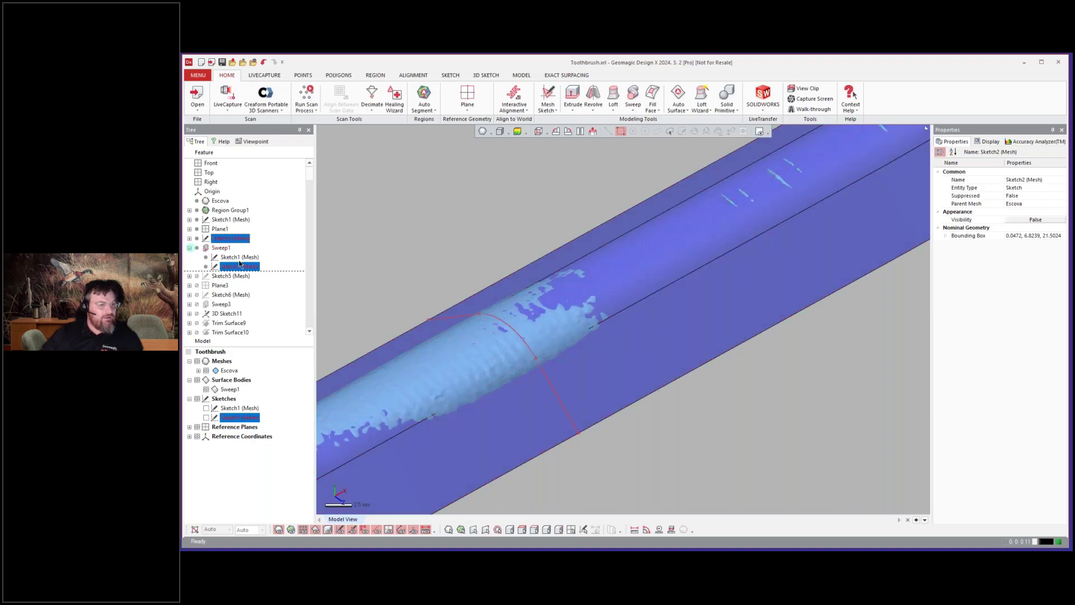
pyautogui.click(235, 257)
pyautogui.rightClick(231, 254)
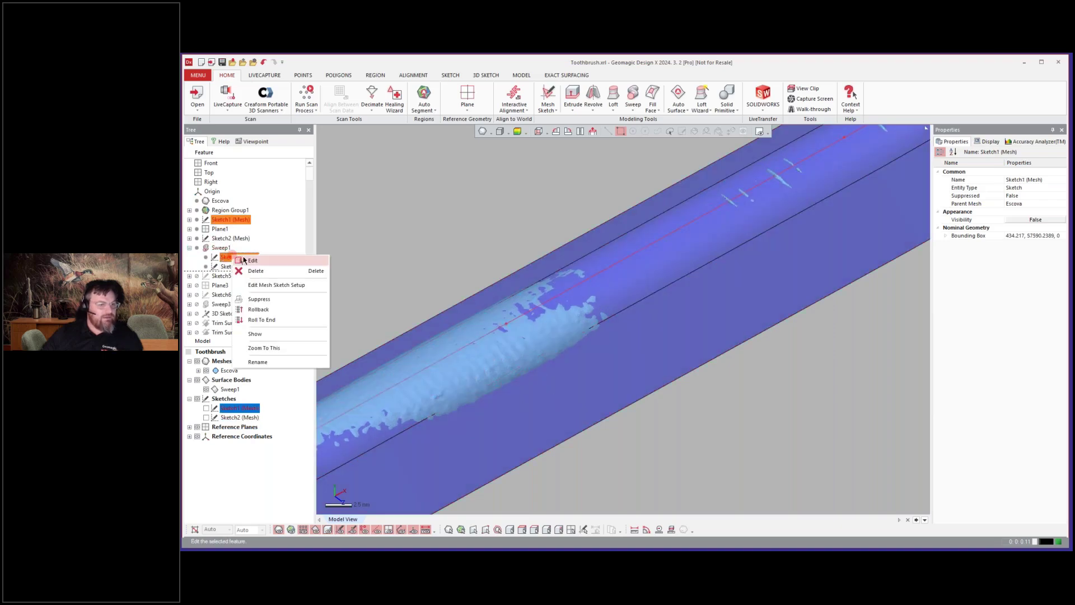
pyautogui.click(244, 259)
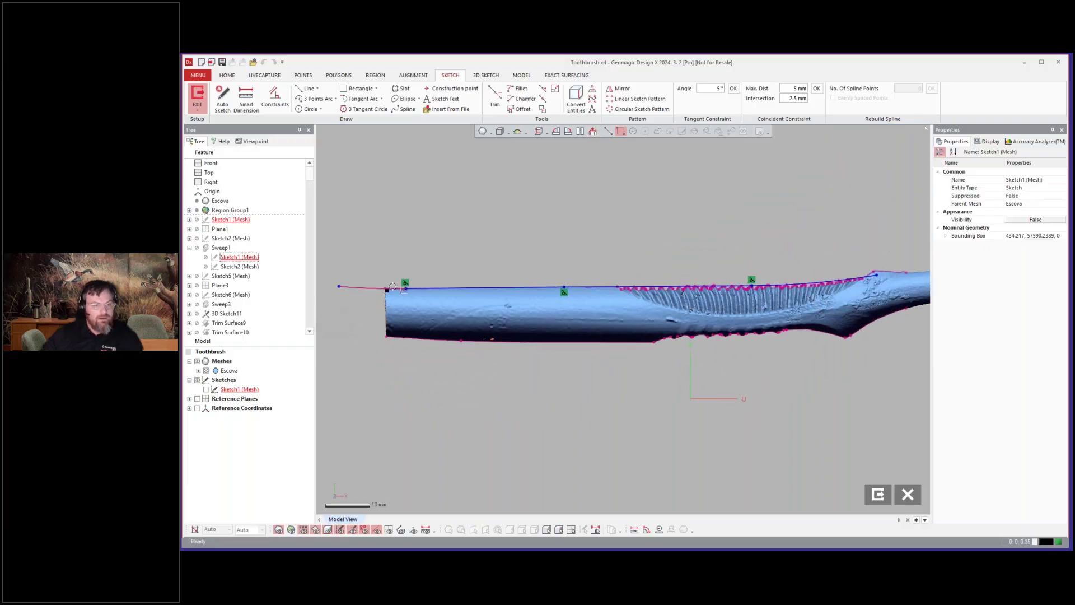
pyautogui.scroll(5, 398, 287)
pyautogui.scroll(2, 397, 285)
pyautogui.scroll(-8, 395, 276)
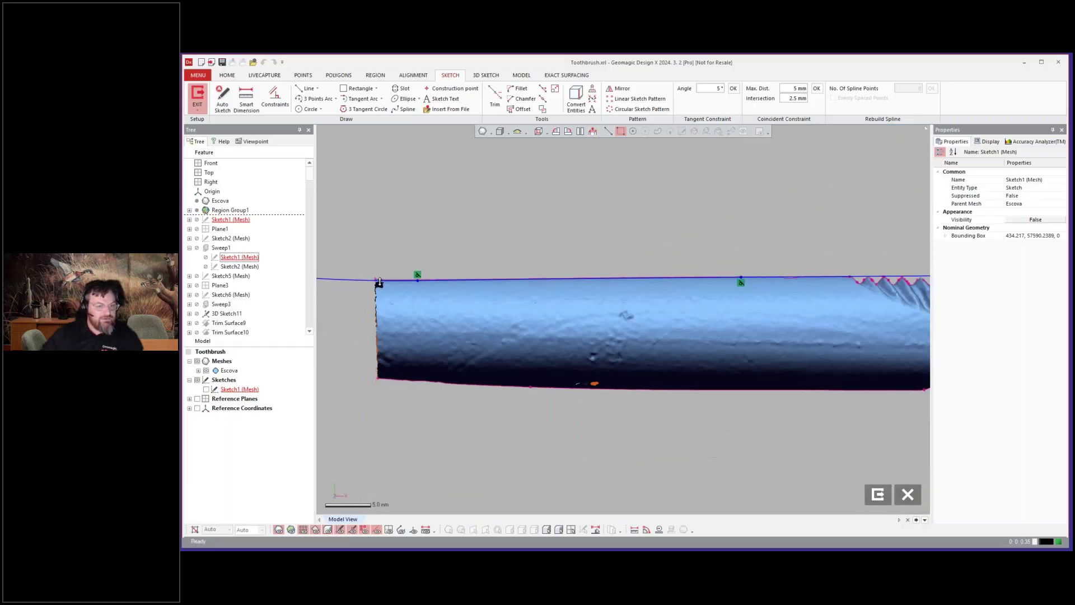
pyautogui.scroll(4, 722, 279)
pyautogui.scroll(5, 621, 260)
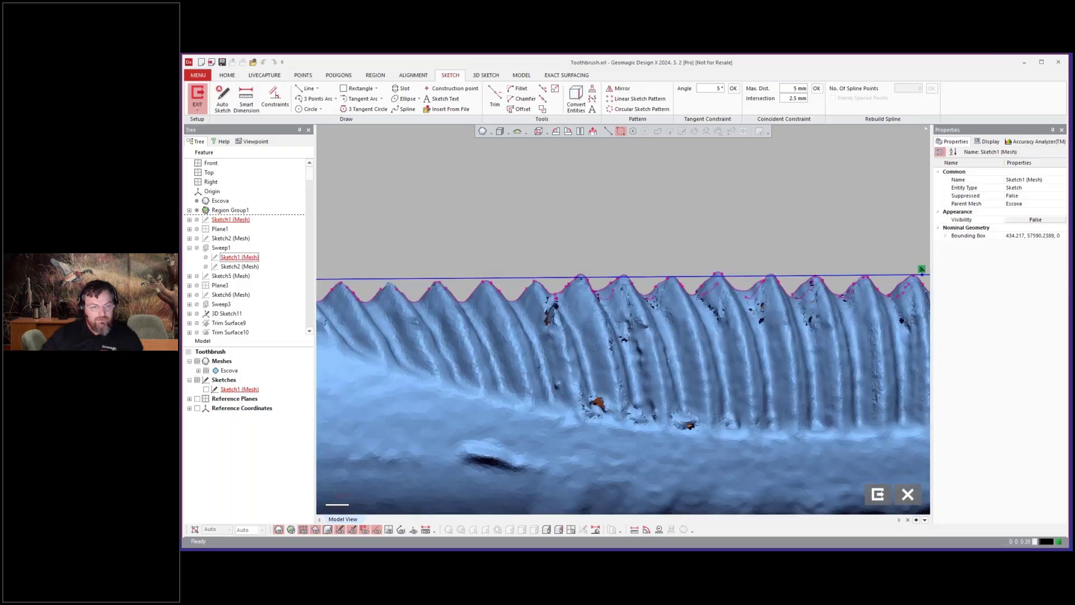
pyautogui.scroll(-8, 473, 264)
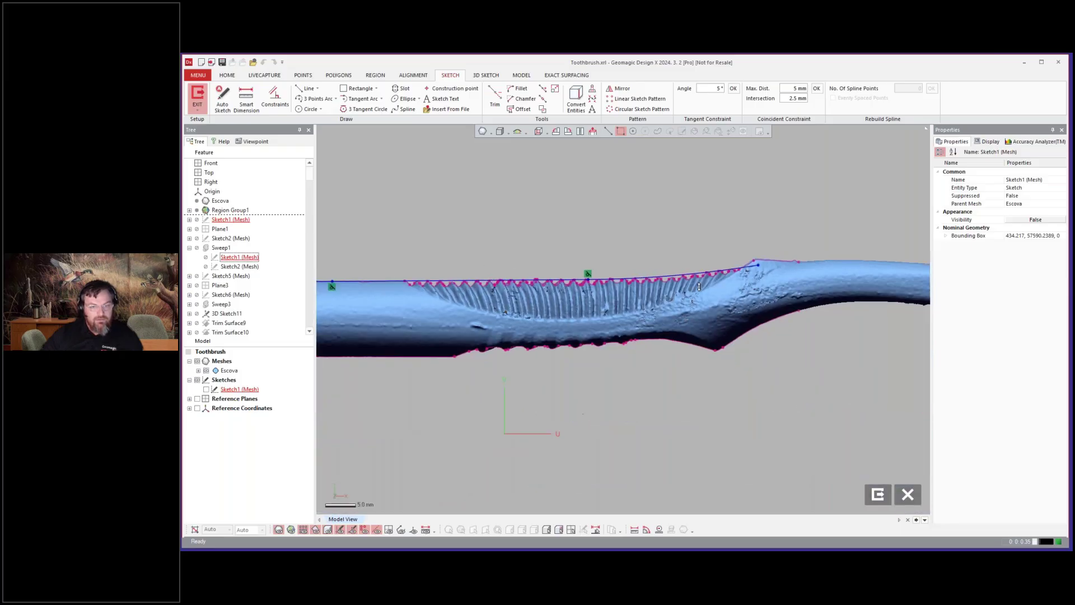
pyautogui.click(905, 493)
# Review the Sweep1 handle surface and roll the feature history forward to Sweep3 over the brush head.
pyautogui.moveTo(477, 291); pyautogui.dragTo(583, 336, button='right')
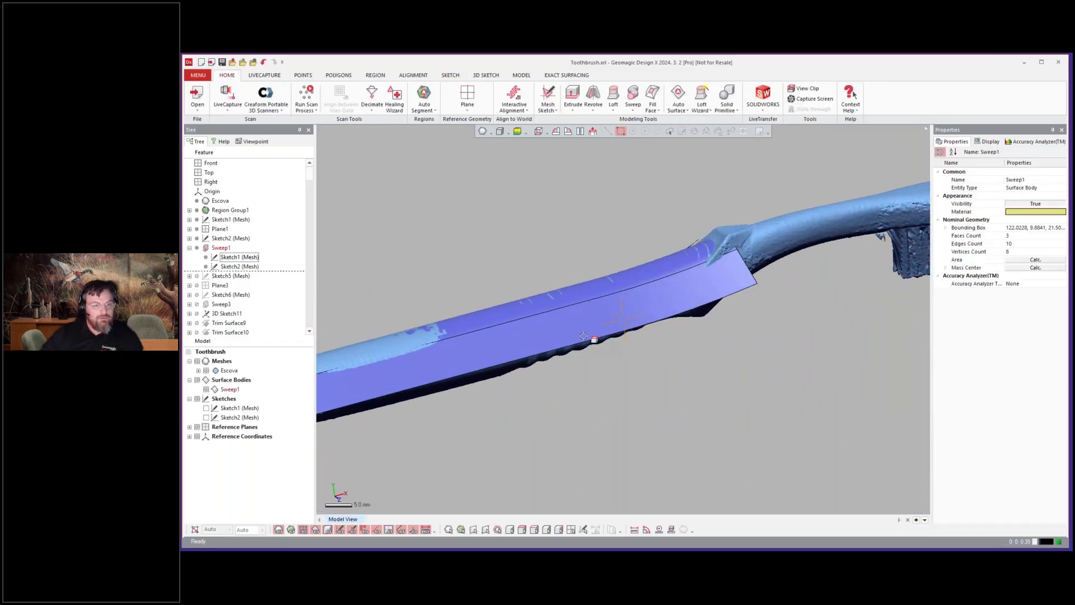
pyautogui.scroll(-3, 583, 336)
pyautogui.moveTo(507, 285); pyautogui.dragTo(615, 329, button='right')
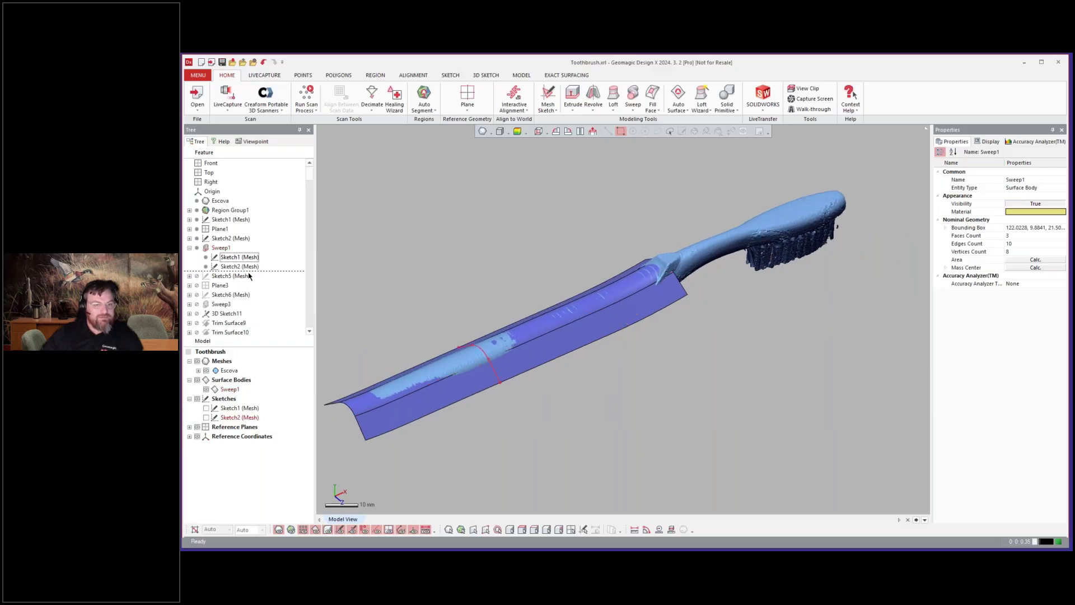
pyautogui.click(214, 249)
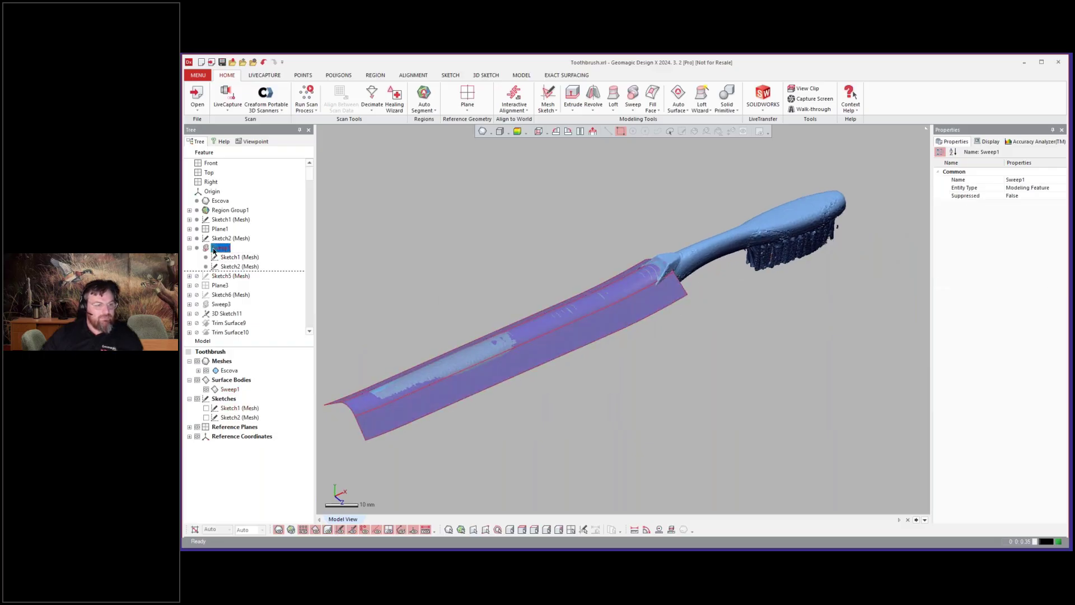
pyautogui.click(674, 421)
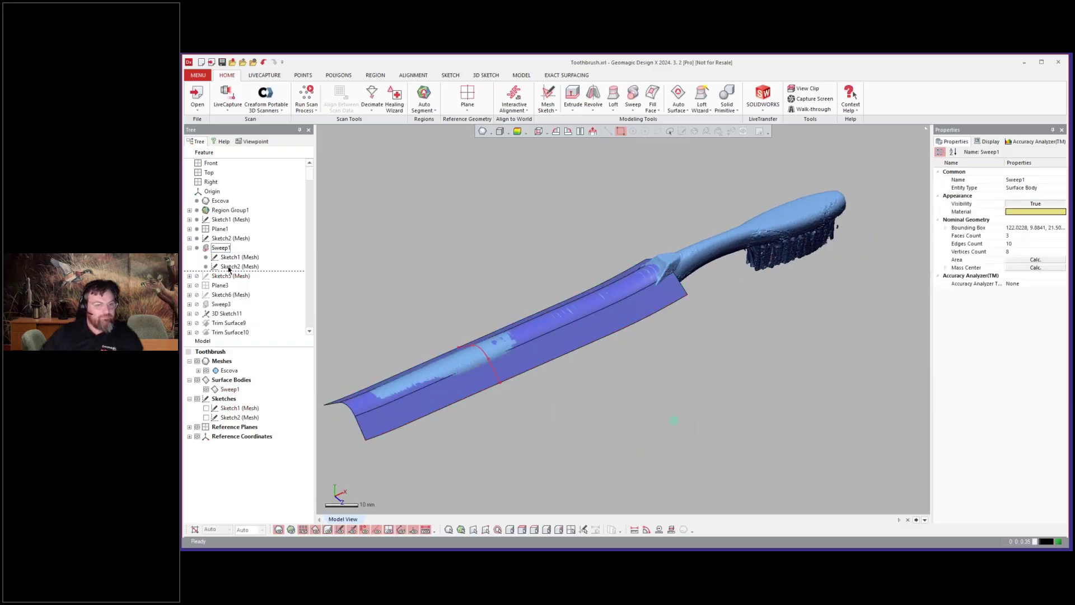
pyautogui.click(216, 303)
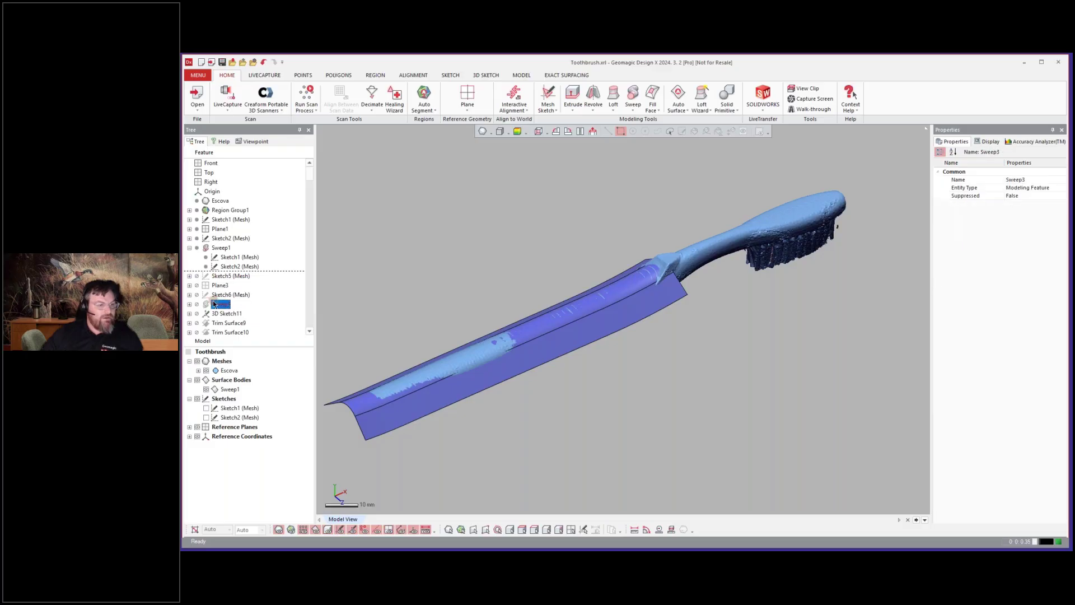
pyautogui.rightClick(215, 303)
pyautogui.click(235, 307)
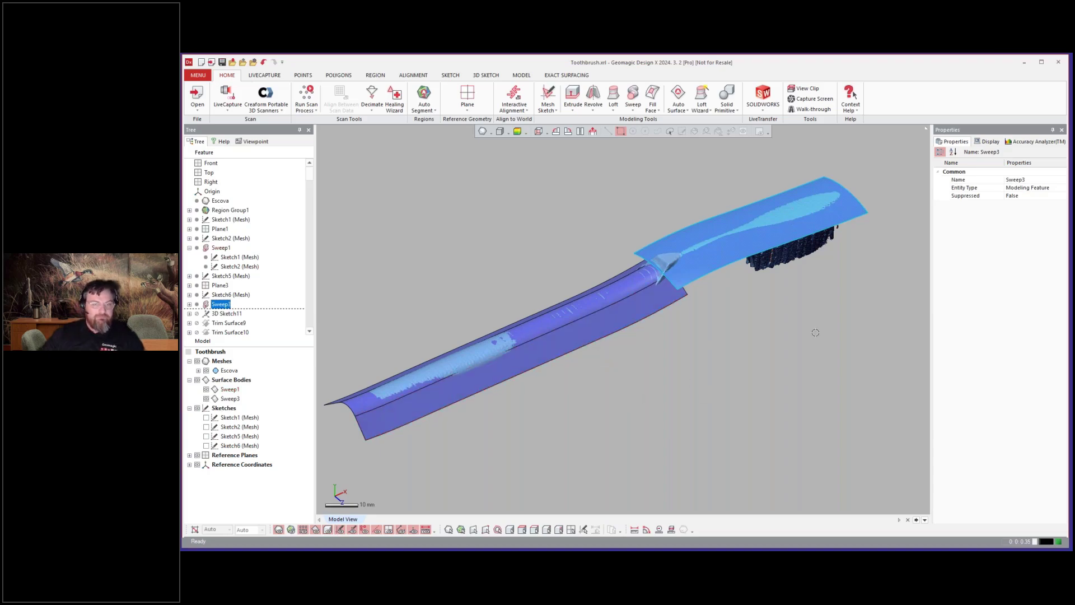
pyautogui.click(508, 235)
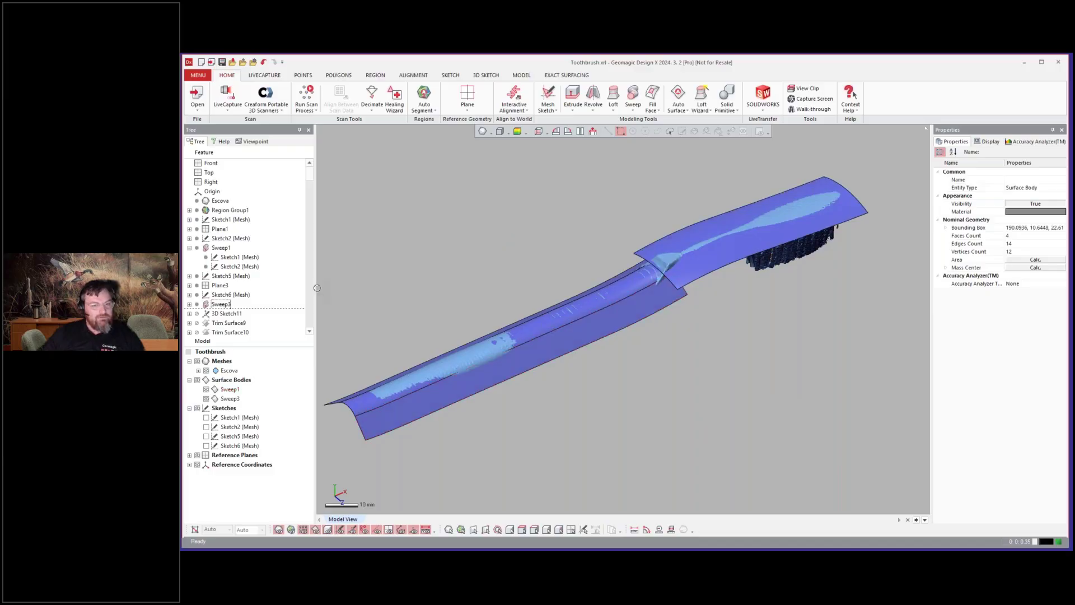
# Roll the feature history forward to Trim Surface10 so both swept surfaces are trimmed at the neck.
pyautogui.click(229, 324)
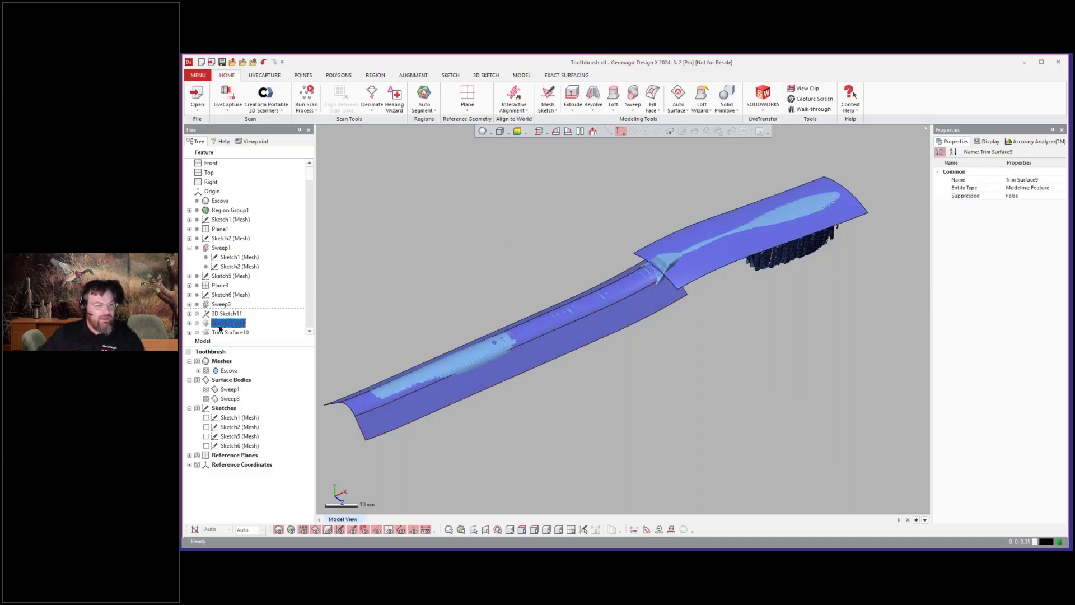
pyautogui.click(223, 331)
pyautogui.rightClick(223, 332)
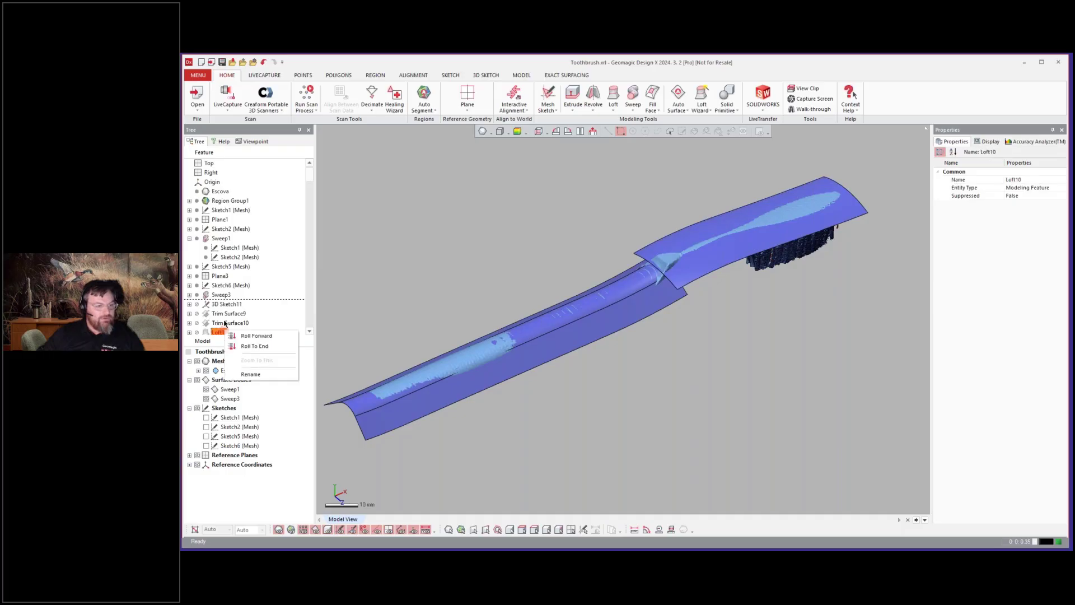
pyautogui.click(223, 323)
pyautogui.rightClick(222, 322)
pyautogui.click(229, 325)
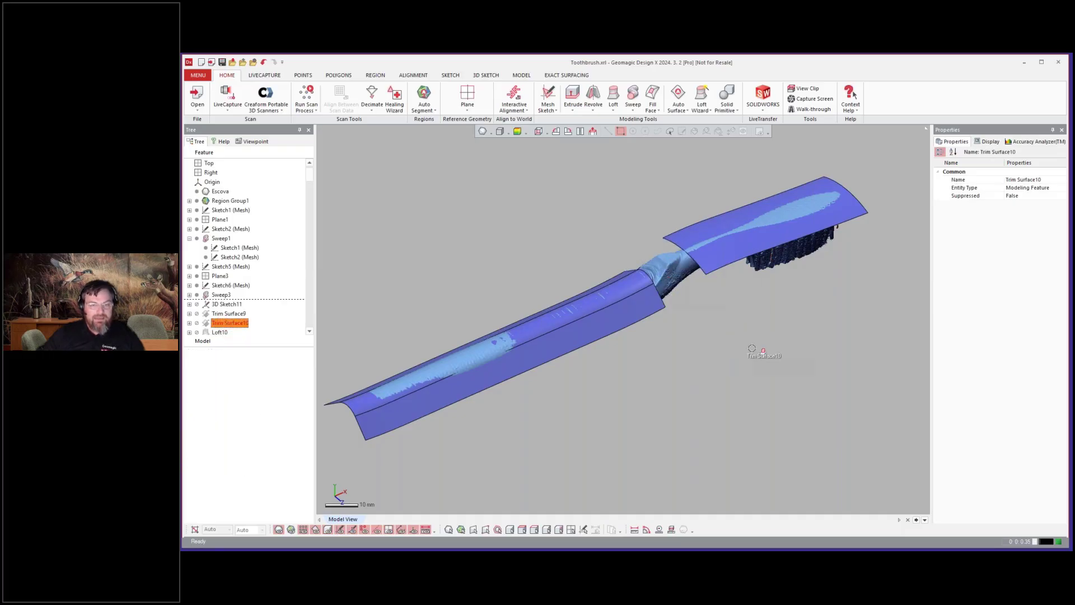
pyautogui.click(710, 313)
# Inspect the trimmed edges around the neck gap and highlight the 3D Sketch11 curves used for trimming.
pyautogui.scroll(5, 722, 327)
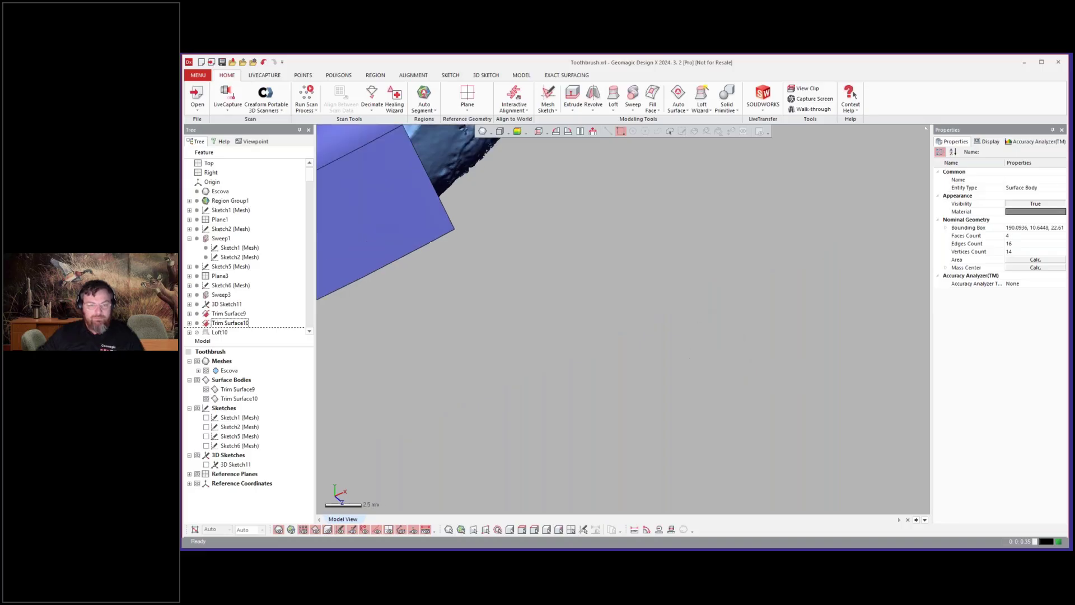
pyautogui.scroll(-4, 636, 277)
pyautogui.scroll(4, 636, 277)
pyautogui.moveTo(636, 278); pyautogui.dragTo(625, 358, button='right')
pyautogui.click(244, 312)
pyautogui.scroll(-2, 239, 302)
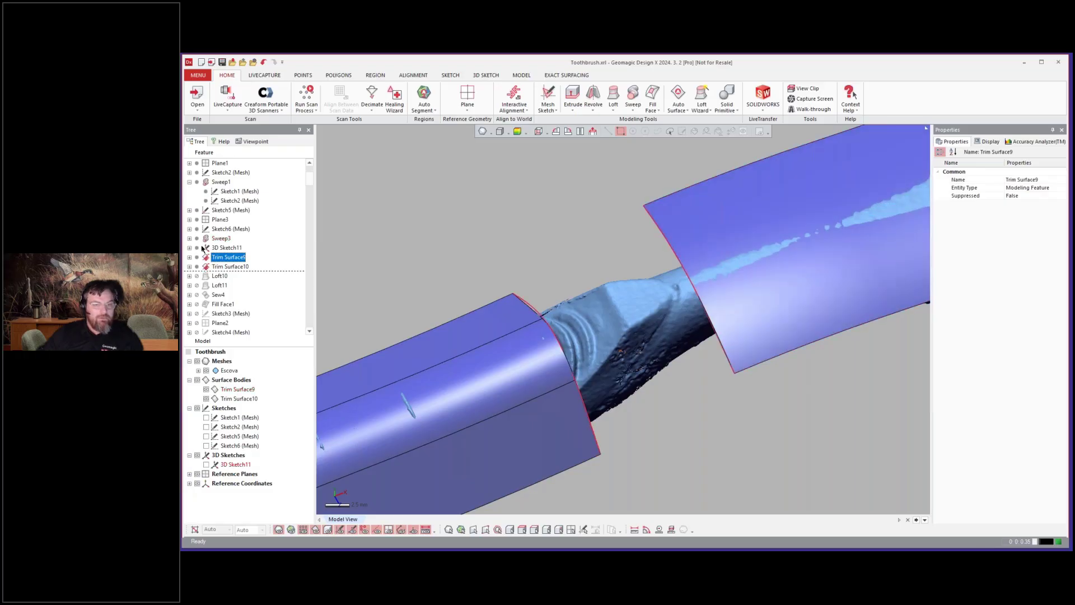
pyautogui.click(218, 249)
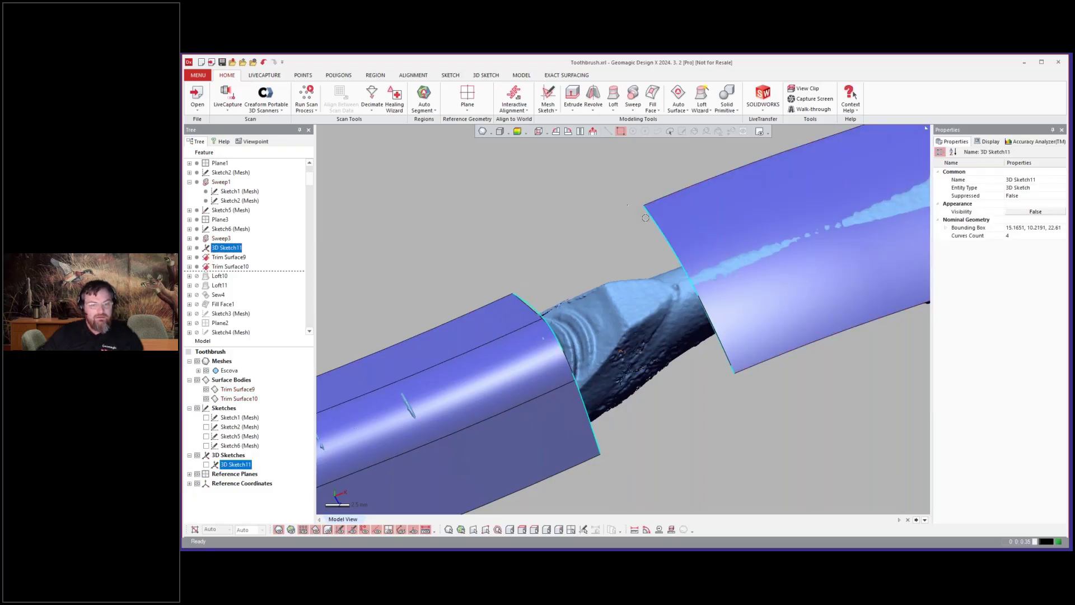
# Roll the feature history forward to Loft10 and Loft11 so both sides of the neck gap are bridged.
pyautogui.rightClick(224, 277)
pyautogui.click(246, 278)
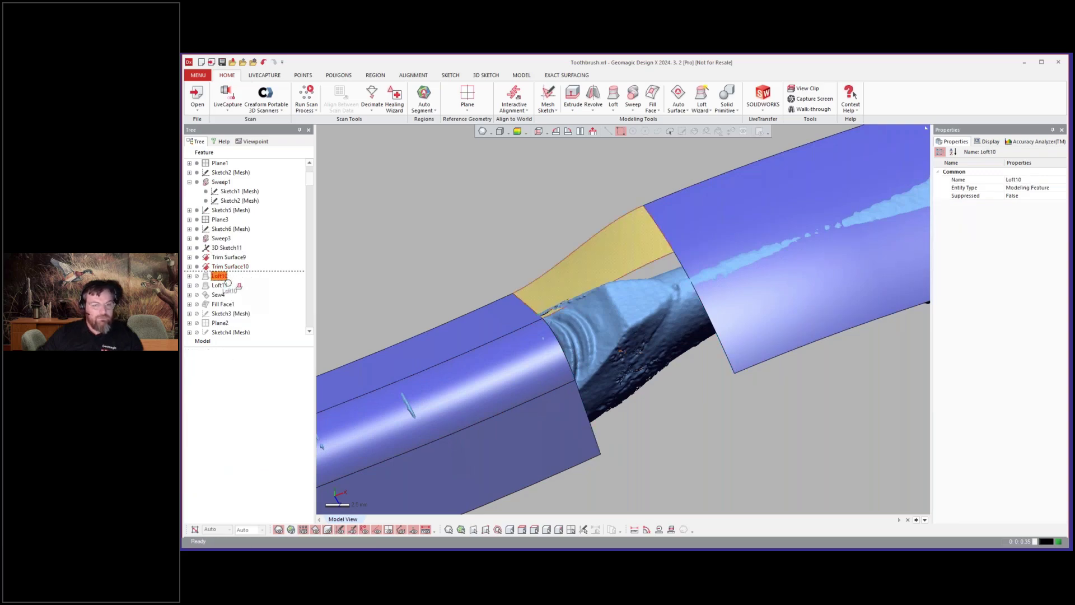
pyautogui.moveTo(228, 282); pyautogui.dragTo(222, 287)
pyautogui.rightClick(225, 287)
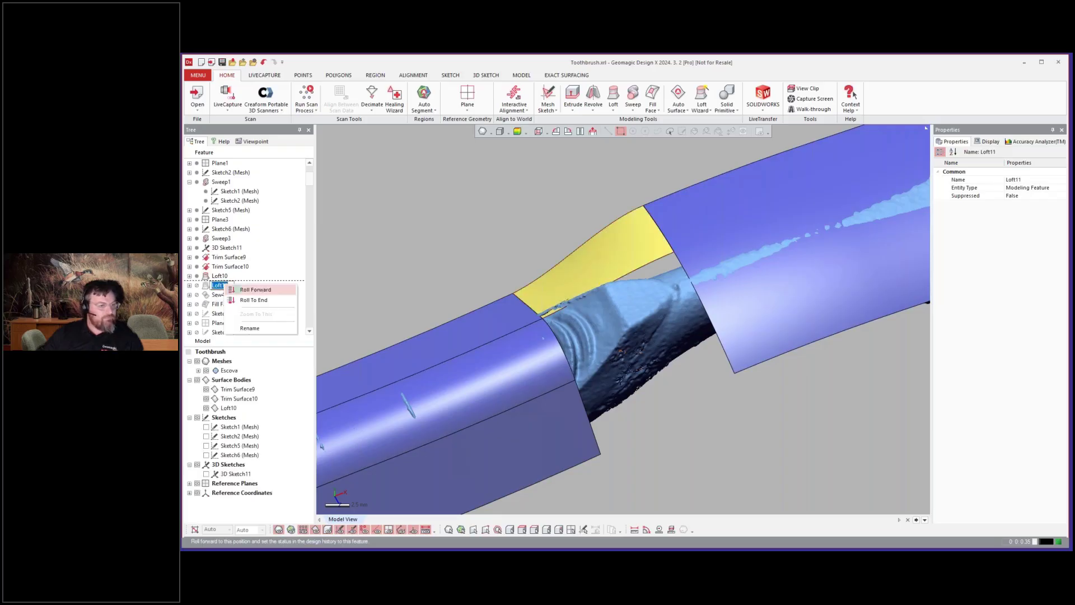
pyautogui.click(246, 288)
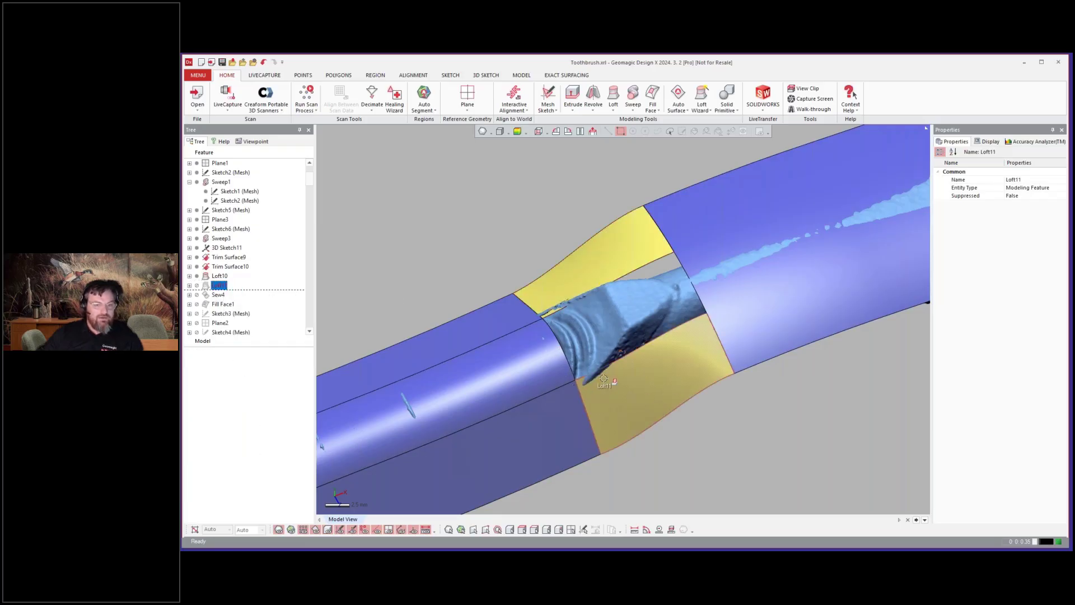
pyautogui.moveTo(567, 343); pyautogui.dragTo(560, 359, button='right')
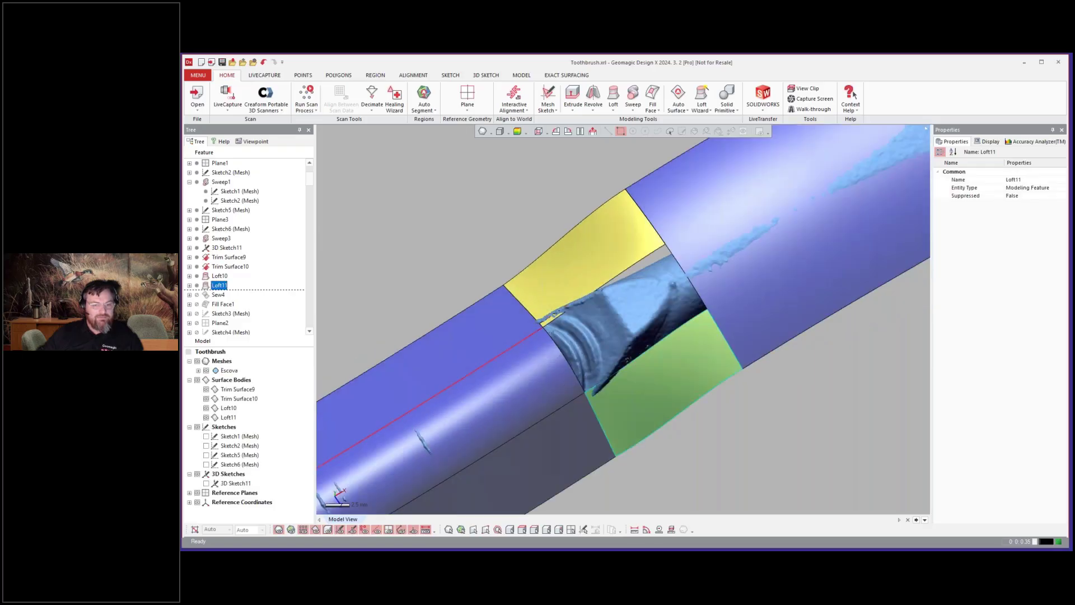
# Roll the feature history forward to Sew4 to join the trimmed sweeps and the side lofts into one surface body.
pyautogui.rightClick(219, 296)
pyautogui.click(247, 300)
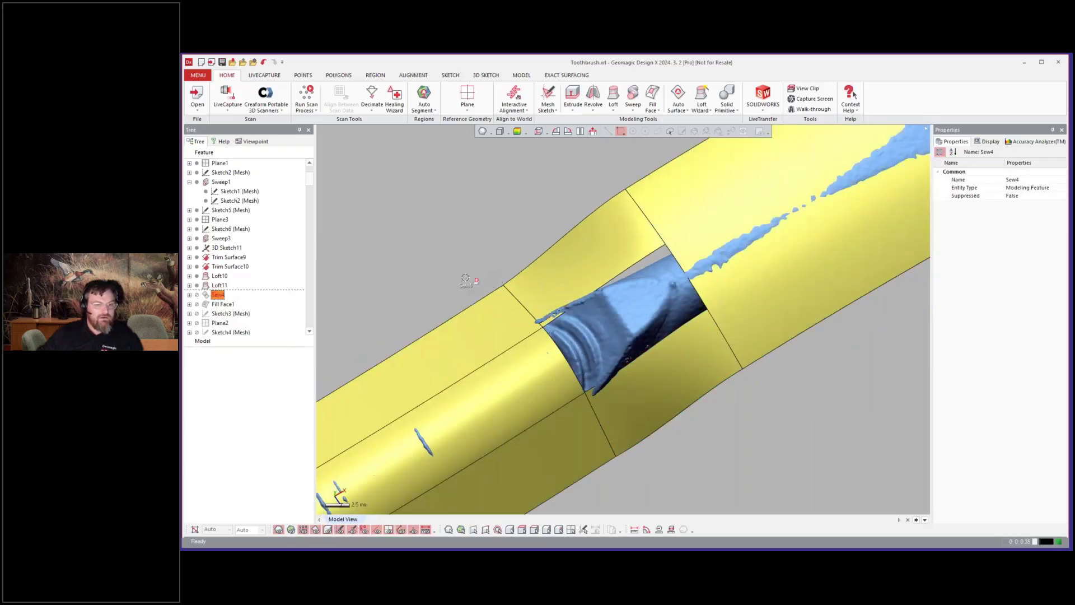
pyautogui.moveTo(521, 347); pyautogui.dragTo(519, 322, button='right')
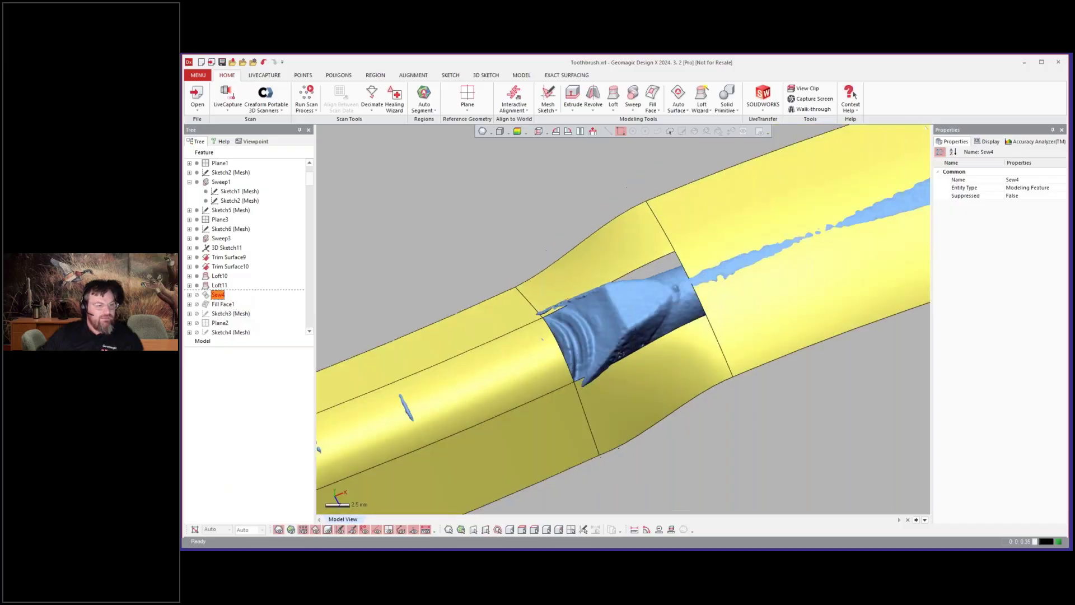
# Roll the feature history forward to Fill Face1 and inspect the patch closing the remaining opening at the neck.
pyautogui.rightClick(230, 305)
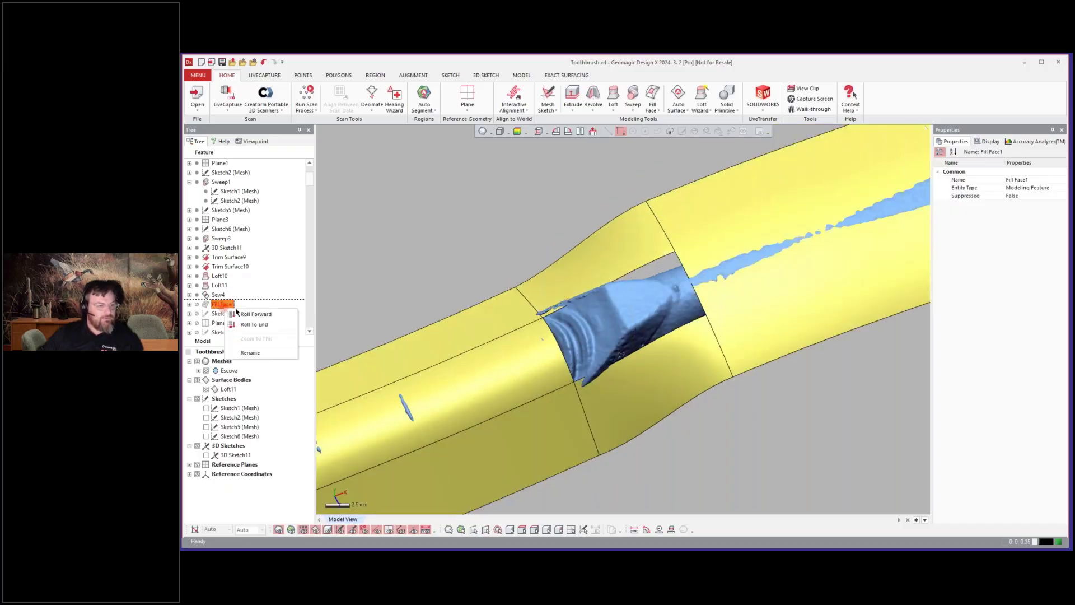
pyautogui.click(247, 312)
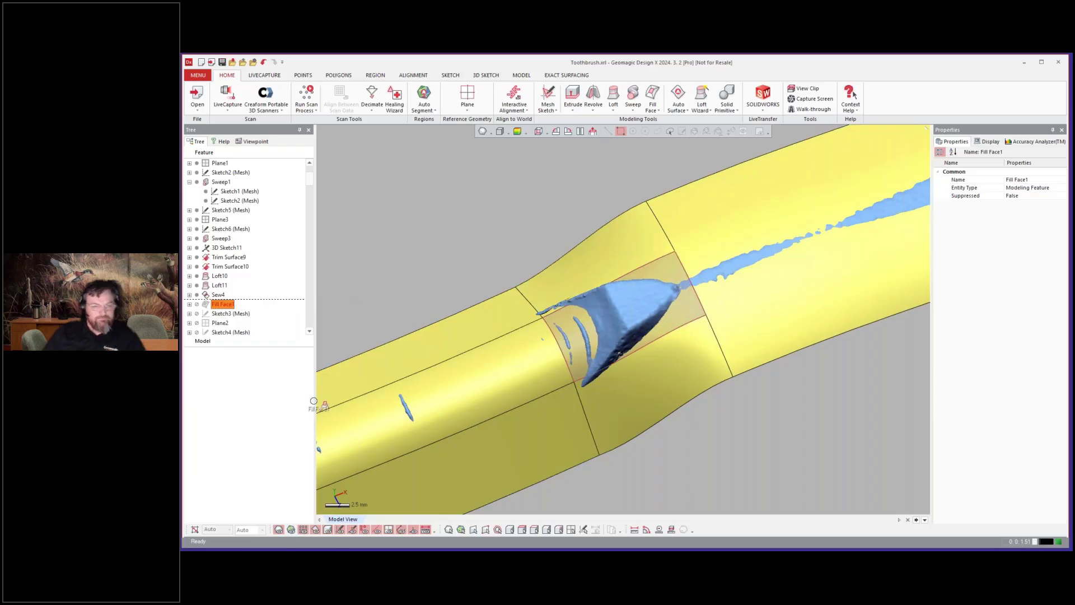
pyautogui.moveTo(600, 351); pyautogui.dragTo(604, 375, button='right')
pyautogui.moveTo(712, 359); pyautogui.dragTo(728, 415, button='right')
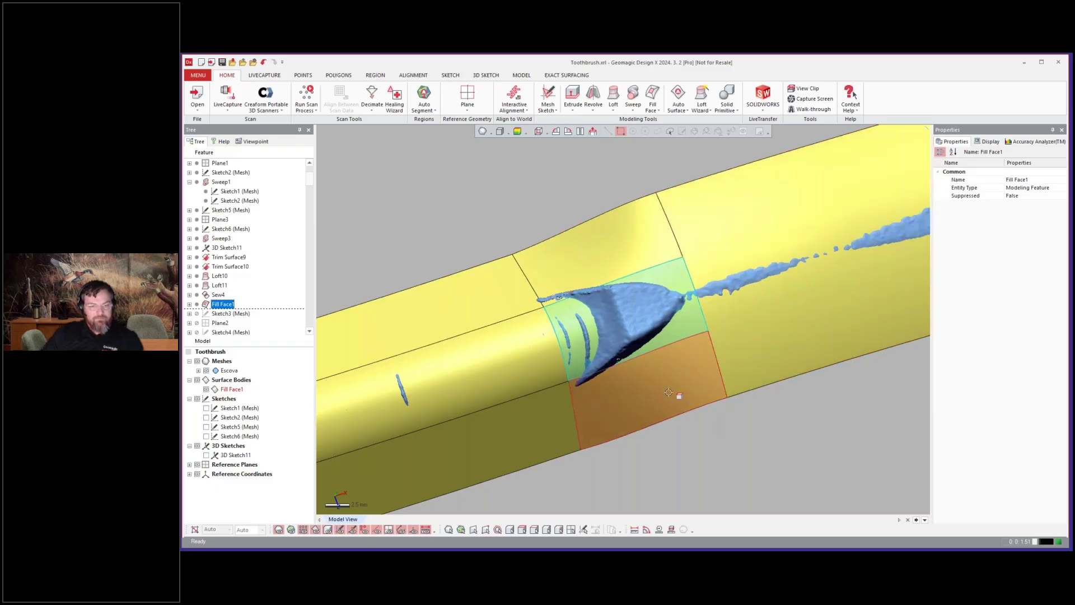
pyautogui.moveTo(755, 336); pyautogui.dragTo(687, 274, button='right')
pyautogui.moveTo(630, 343); pyautogui.dragTo(682, 389, button='right')
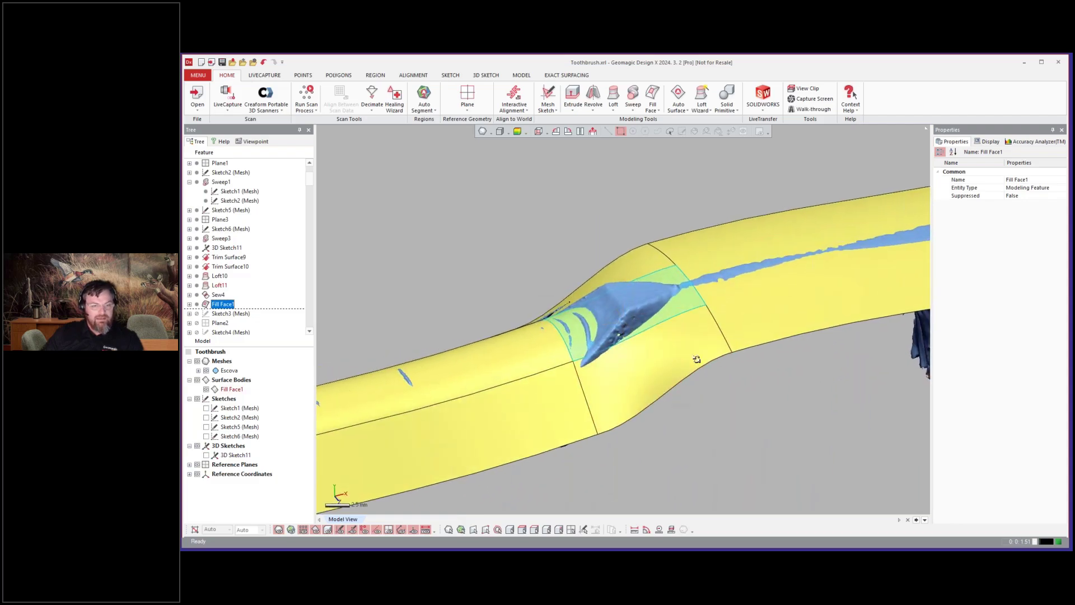
pyautogui.scroll(-3, 784, 429)
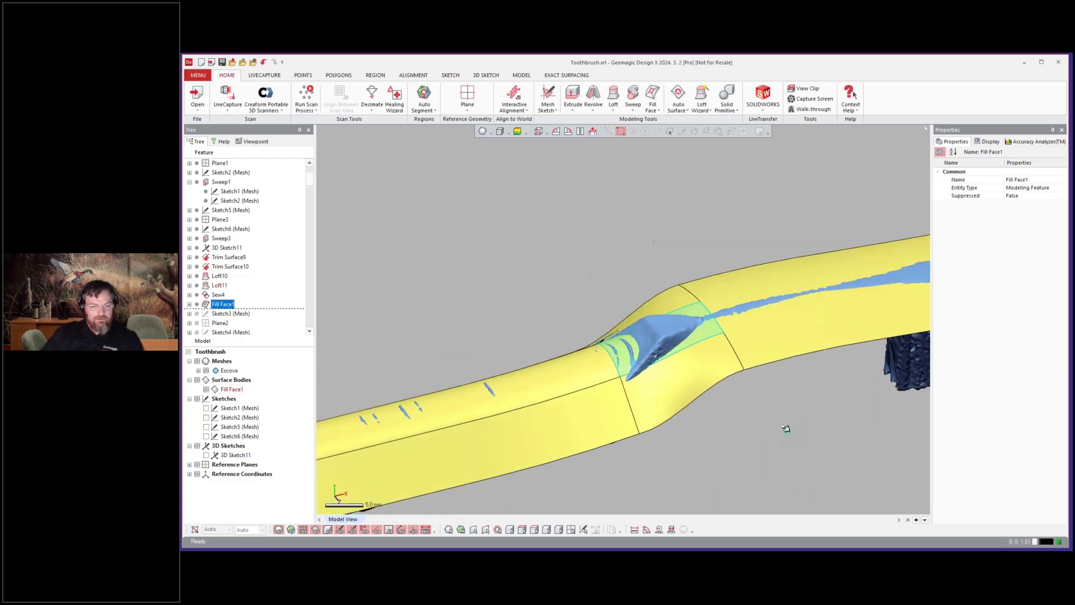
# Roll the feature history forward to Sweep2 and inspect the second swept surface along the handle from the opposite side.
pyautogui.click(230, 332)
pyautogui.scroll(-3, 232, 327)
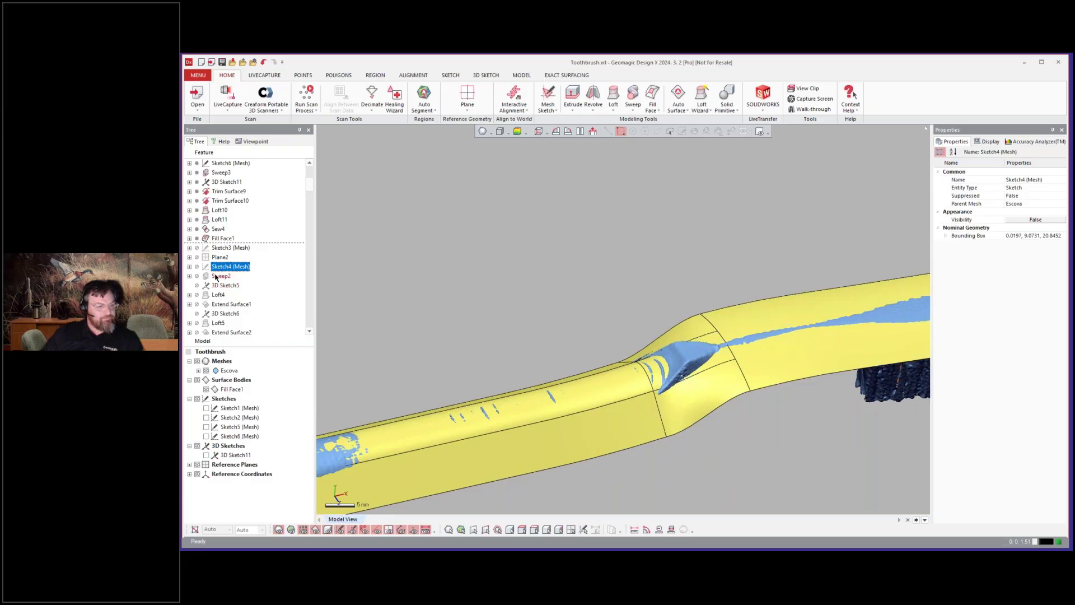
pyautogui.click(219, 276)
pyautogui.rightClick(220, 276)
pyautogui.click(235, 281)
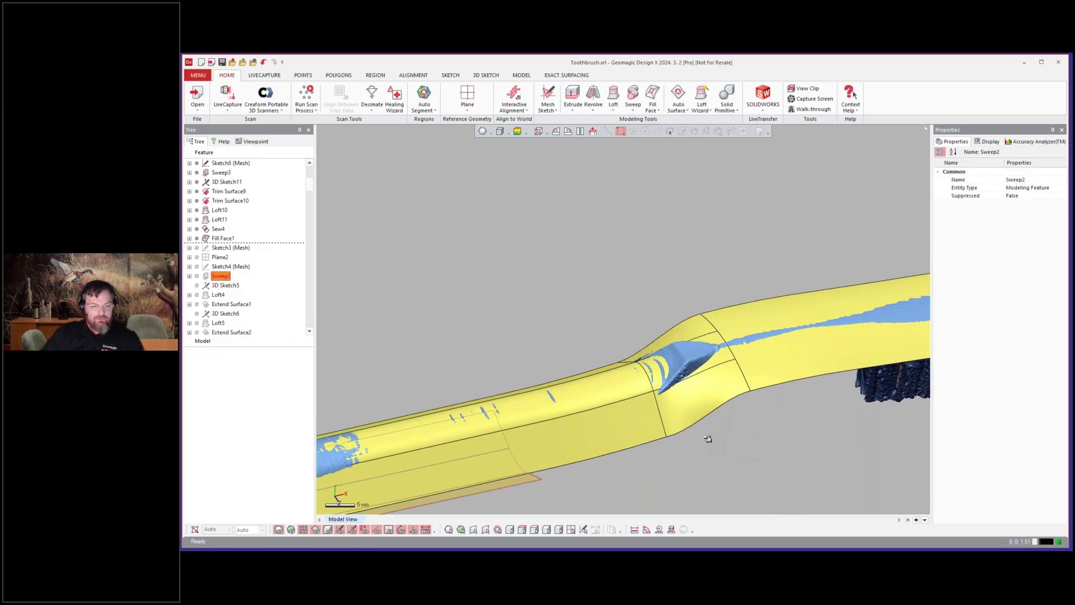
pyautogui.moveTo(709, 475); pyautogui.dragTo(592, 314, button='right')
pyautogui.scroll(-3, 667, 360)
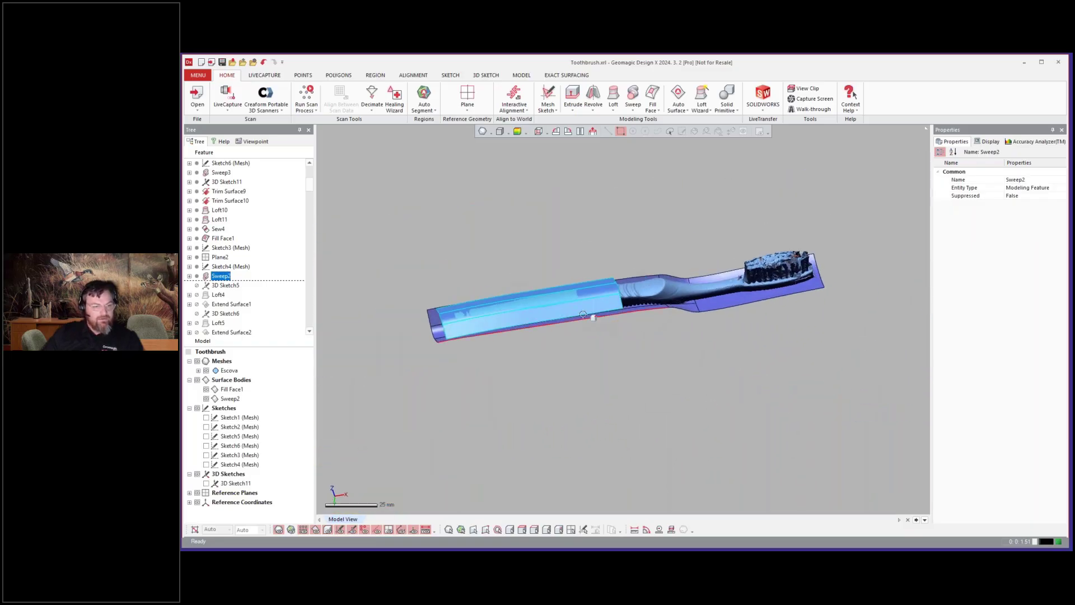
pyautogui.scroll(3, 577, 300)
pyautogui.scroll(1, 578, 300)
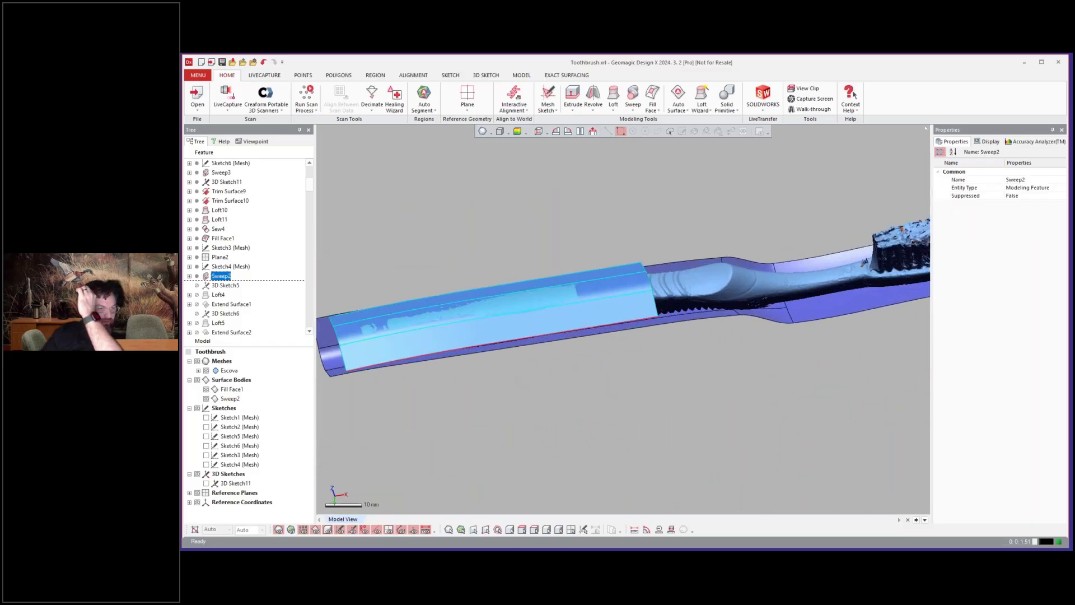
# Roll the feature history forward to Loft4 and view the lofted strip along the side of the handle.
pyautogui.click(217, 295)
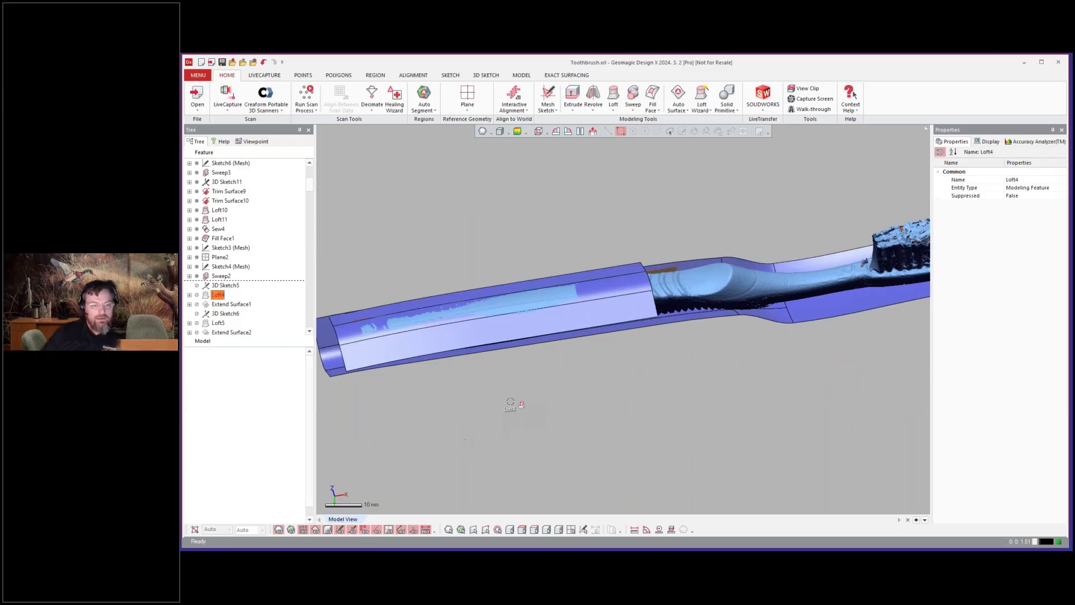
pyautogui.moveTo(632, 429); pyautogui.dragTo(567, 328, button='right')
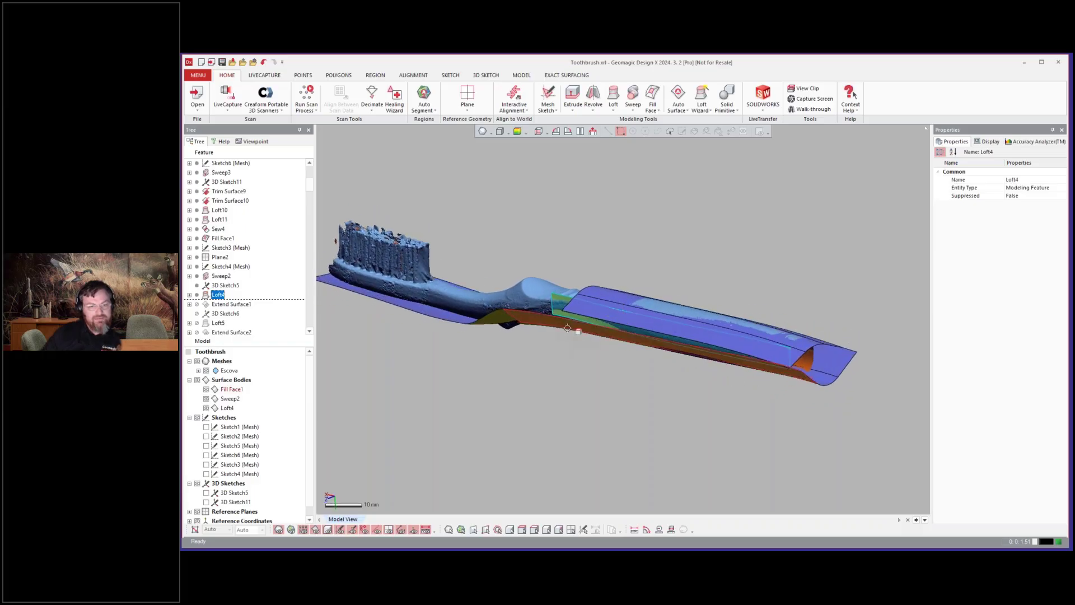
pyautogui.click(561, 418)
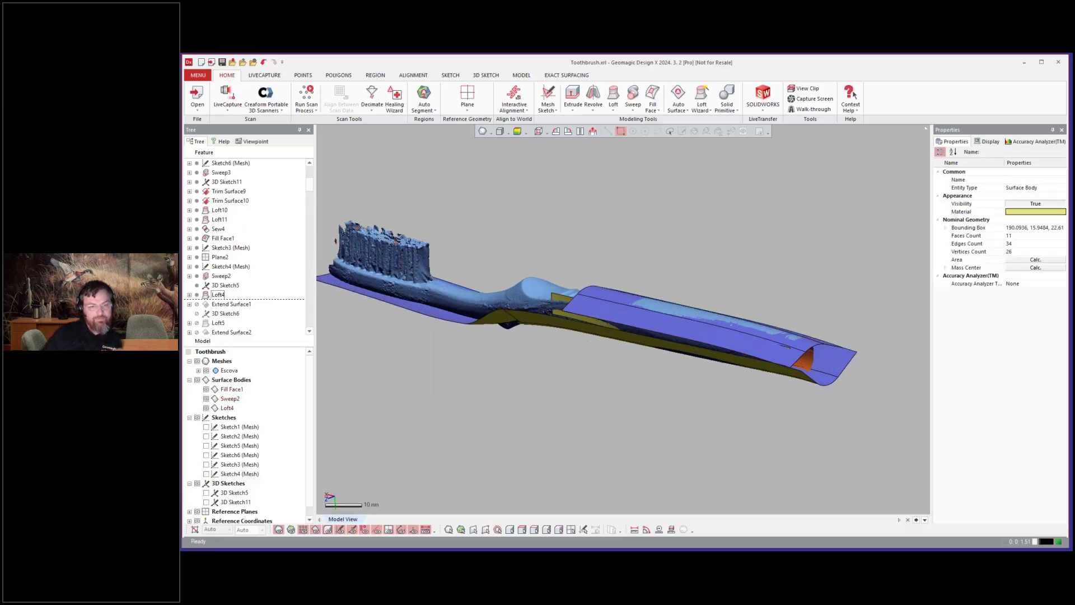
# Hide the Fill Face1 and Sweep2 surface bodies to expose the Loft4 strip against the scan mesh.
pyautogui.click(206, 398)
pyautogui.click(206, 390)
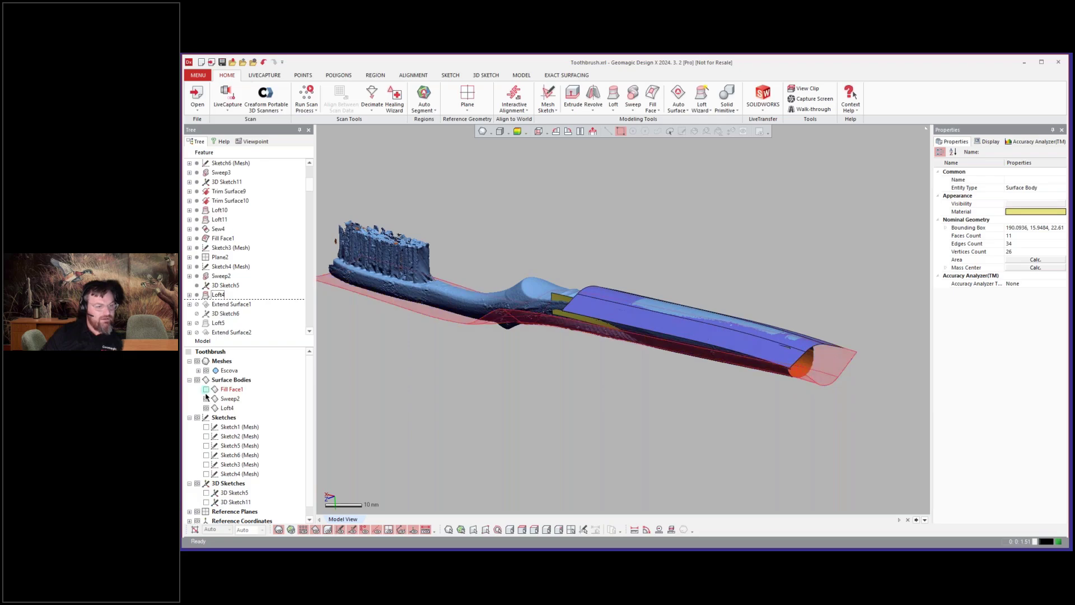
pyautogui.moveTo(646, 455); pyautogui.dragTo(473, 333, button='right')
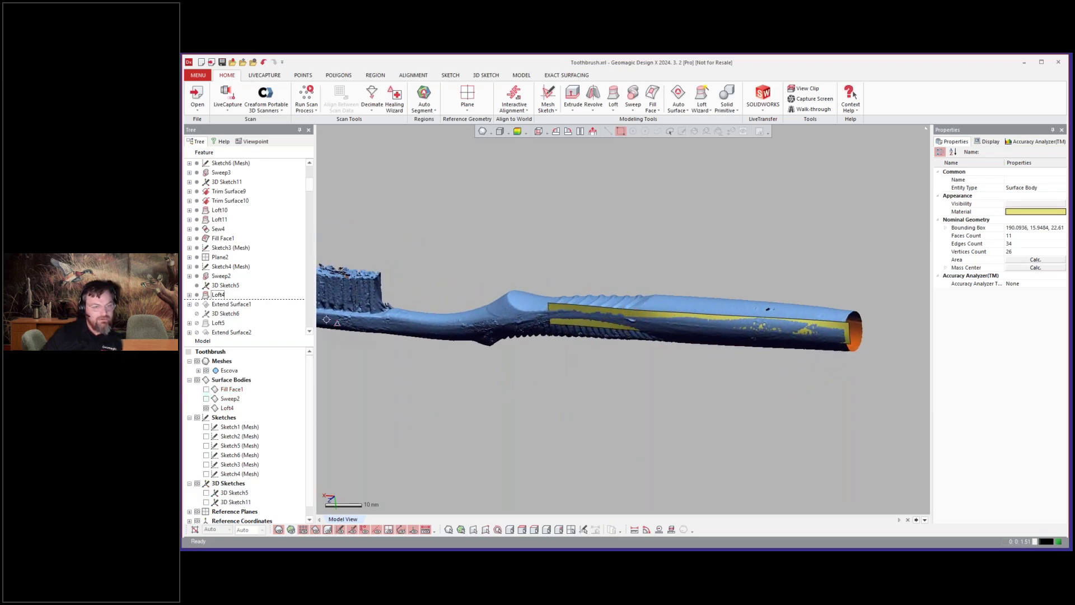
# Roll the feature history forward to Extend Surface1 so the handle's side loft is widened beyond the mesh.
pyautogui.click(219, 305)
pyautogui.rightClick(220, 306)
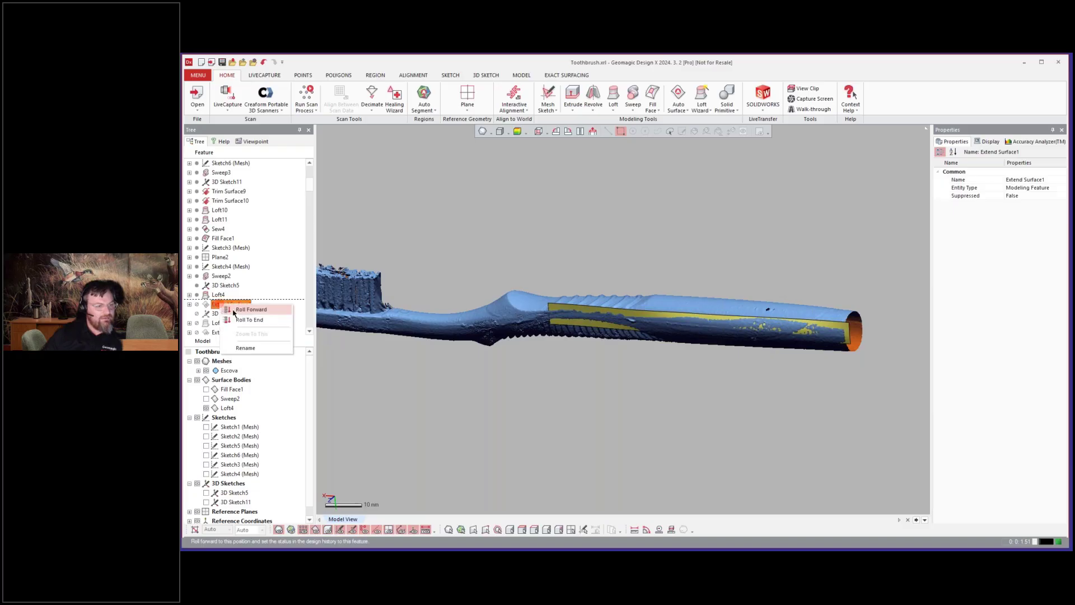
pyautogui.click(236, 314)
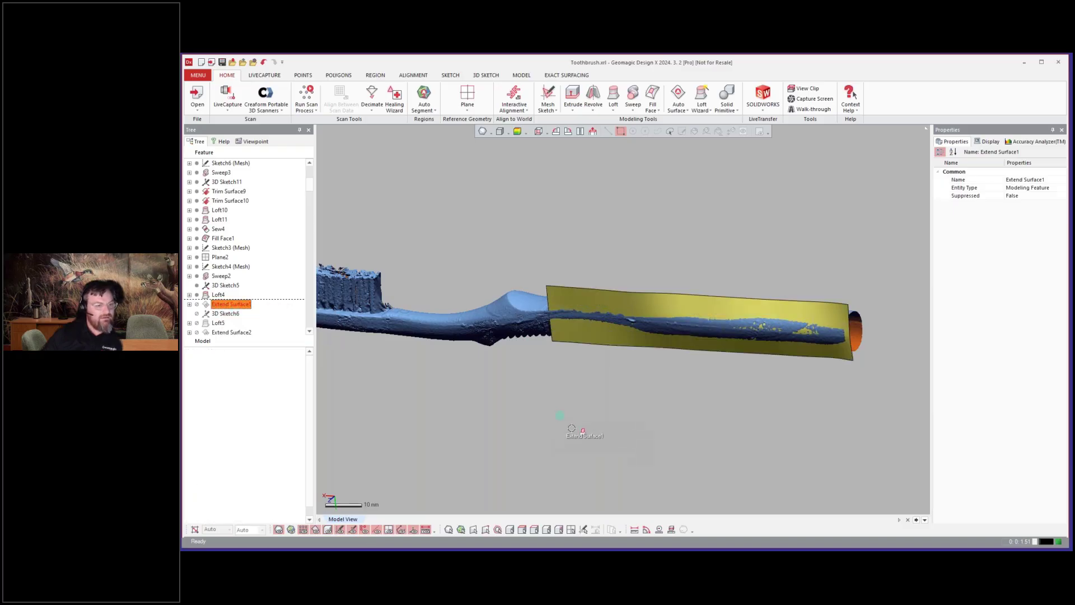
pyautogui.click(359, 351)
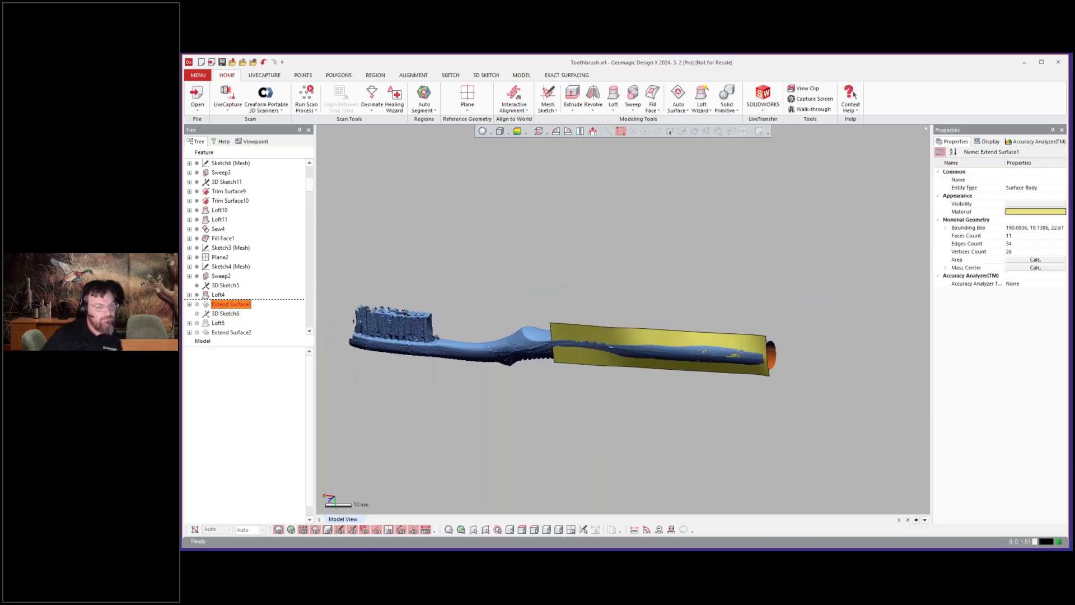
# Roll the feature history forward to Loft5 and examine the short loft beside the thumb rest.
pyautogui.click(217, 323)
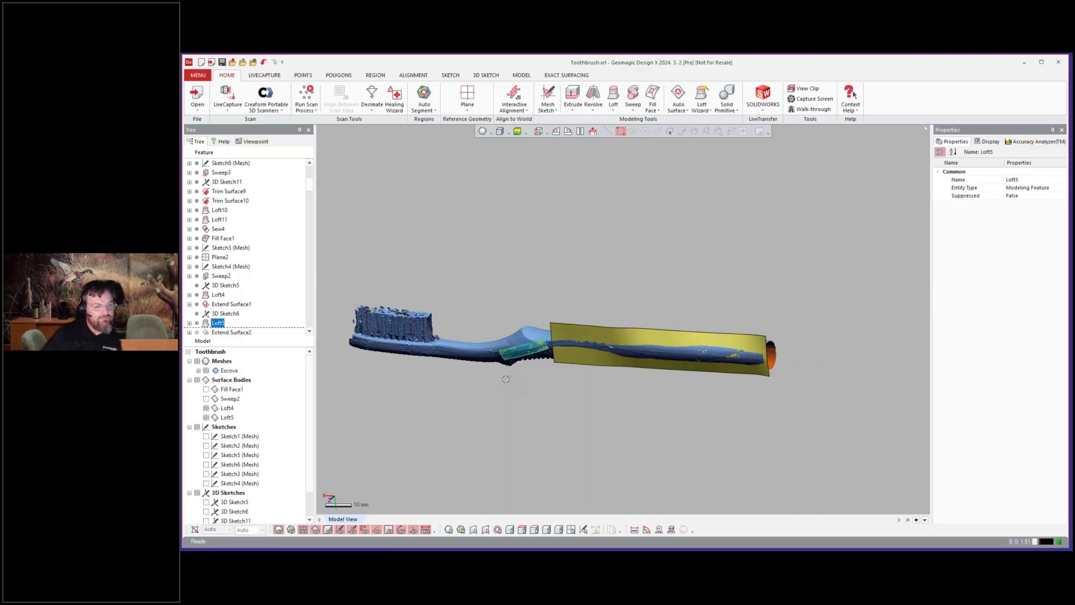
pyautogui.click(519, 406)
pyautogui.scroll(7, 518, 363)
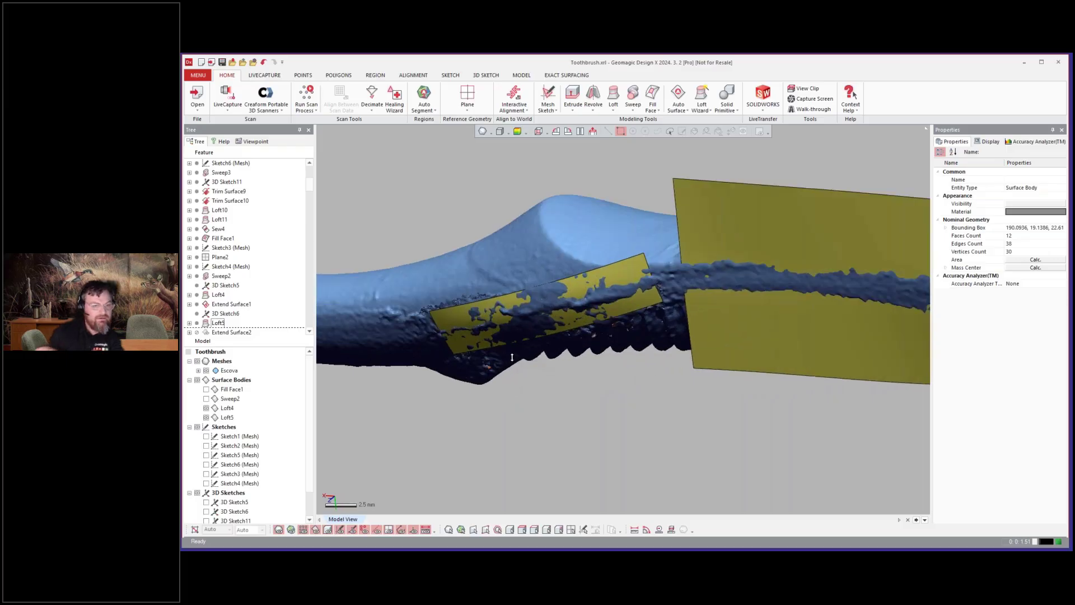
# Roll the feature history forward to Trim Surface4 so the two extended side surfaces are trimmed back from each other.
pyautogui.click(228, 332)
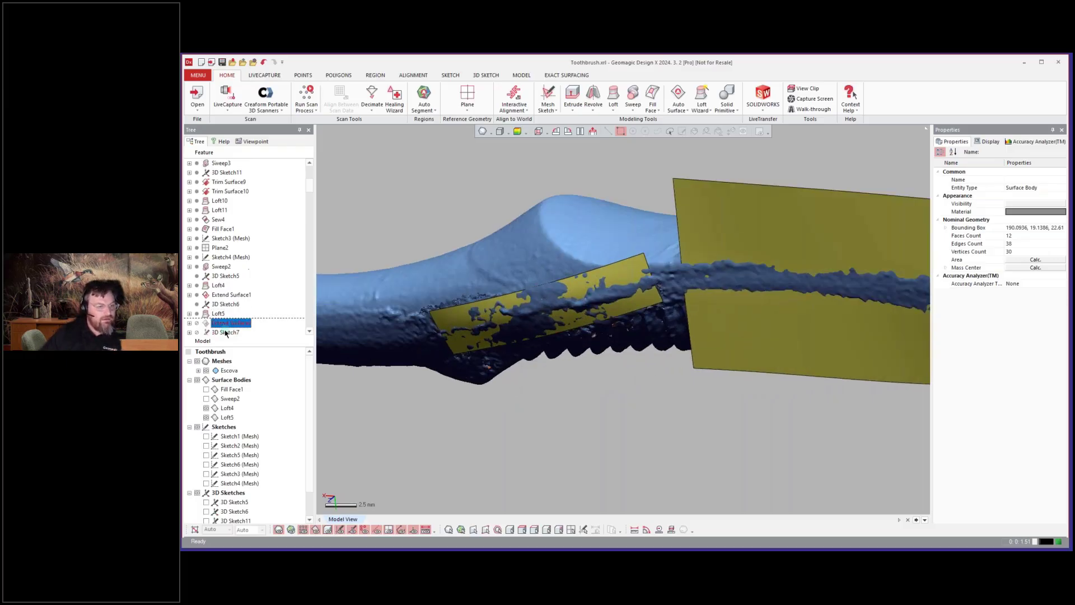
pyautogui.scroll(-3, 227, 333)
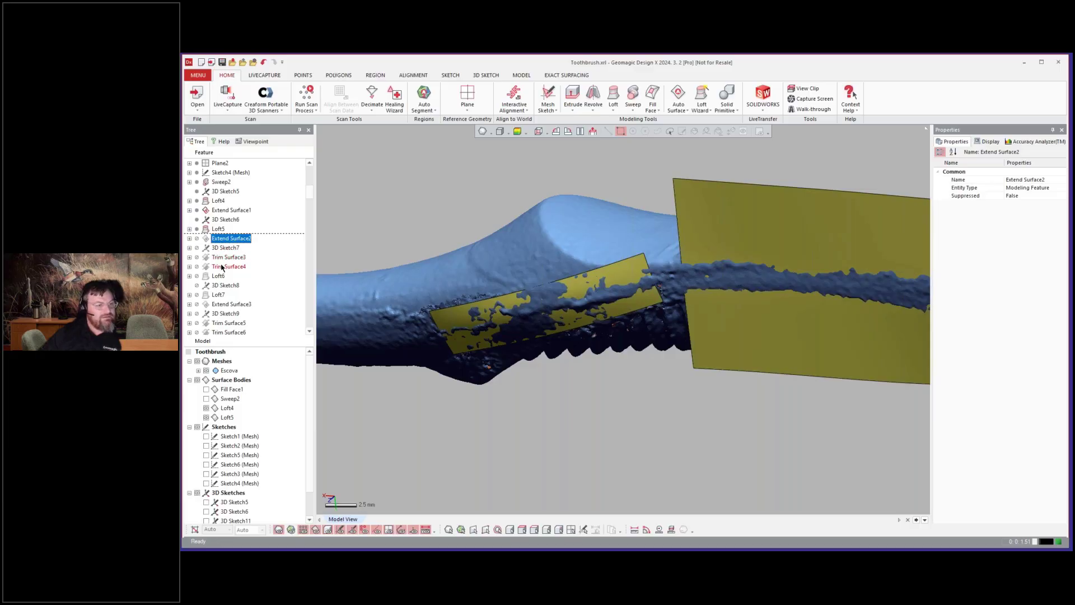
pyautogui.click(221, 266)
pyautogui.rightClick(220, 265)
pyautogui.click(234, 268)
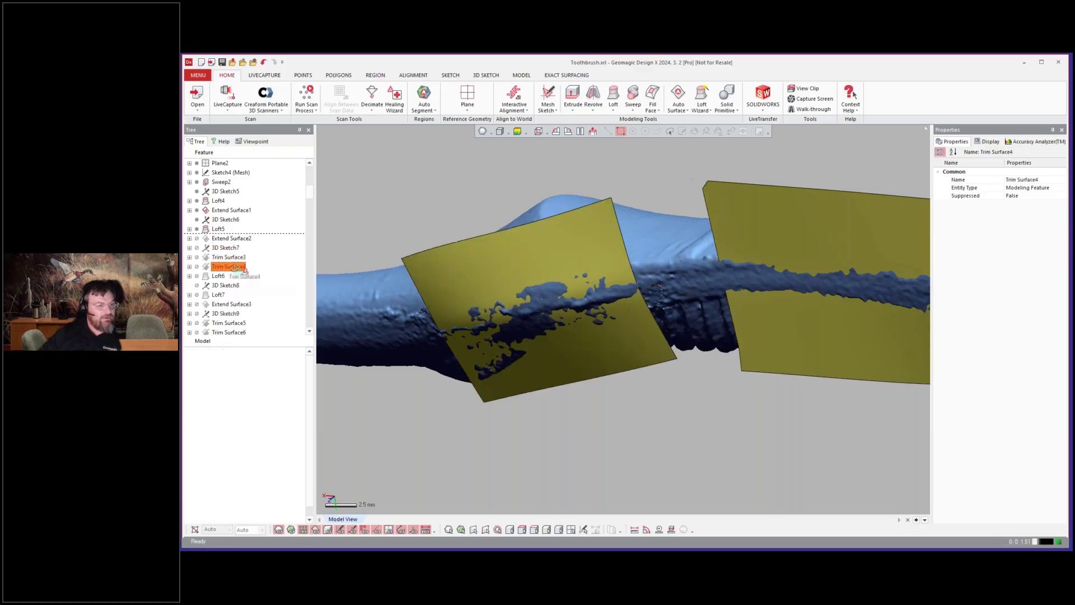
pyautogui.moveTo(235, 267)
pyautogui.mouseDown()
pyautogui.moveTo(572, 368)
pyautogui.moveTo(613, 247)
pyautogui.moveTo(612, 194)
pyautogui.moveTo(647, 276)
pyautogui.mouseUp()
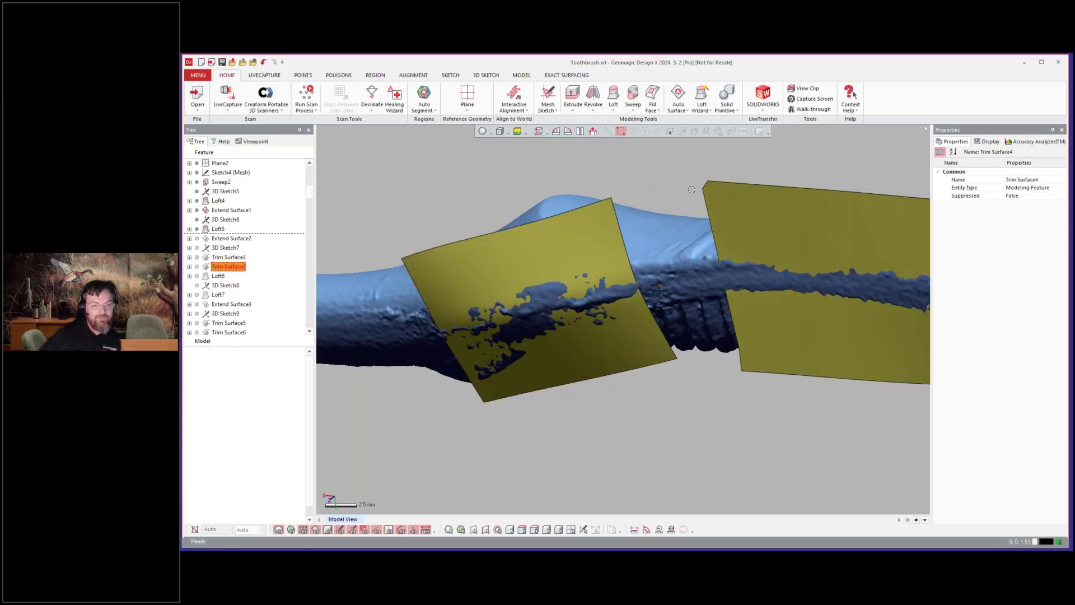
# Roll the feature history forward to Loft6 and inspect how it bridges the two trimmed side surfaces.
pyautogui.click(222, 276)
pyautogui.rightClick(223, 277)
pyautogui.click(240, 280)
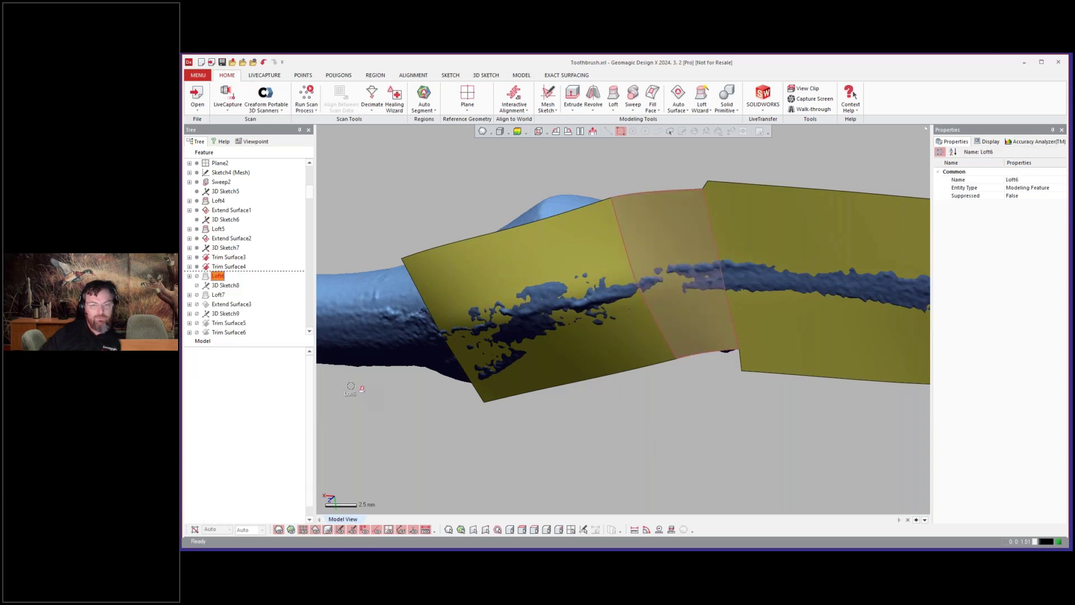
pyautogui.click(636, 396)
pyautogui.moveTo(637, 397); pyautogui.dragTo(656, 354, button='right')
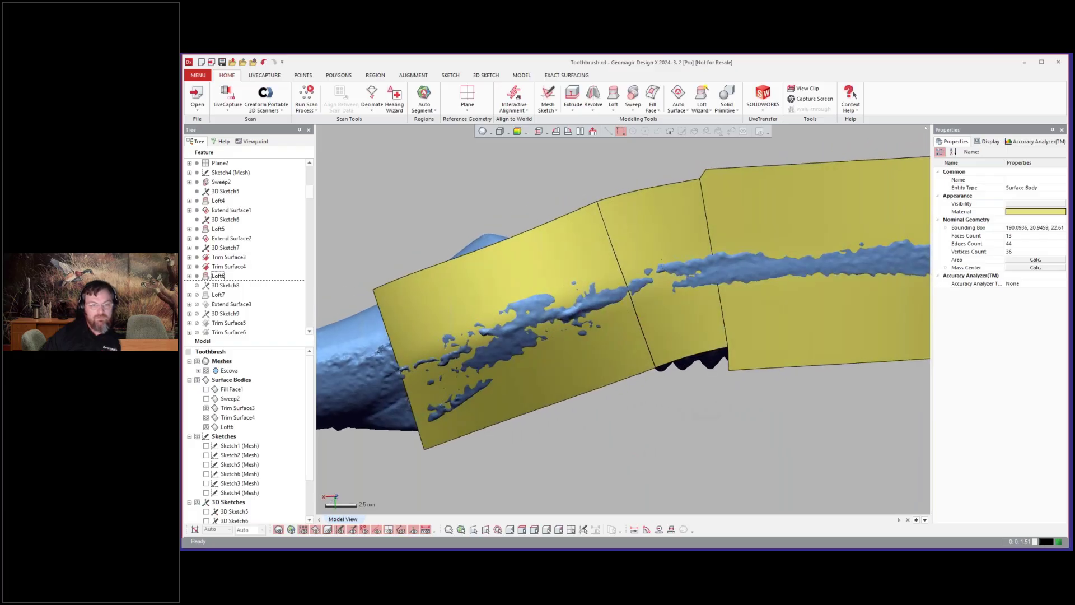
# Roll the feature history forward to Loft7 and inspect the side loft on the neck near the brush head.
pyautogui.click(218, 295)
pyautogui.rightClick(219, 294)
pyautogui.click(241, 298)
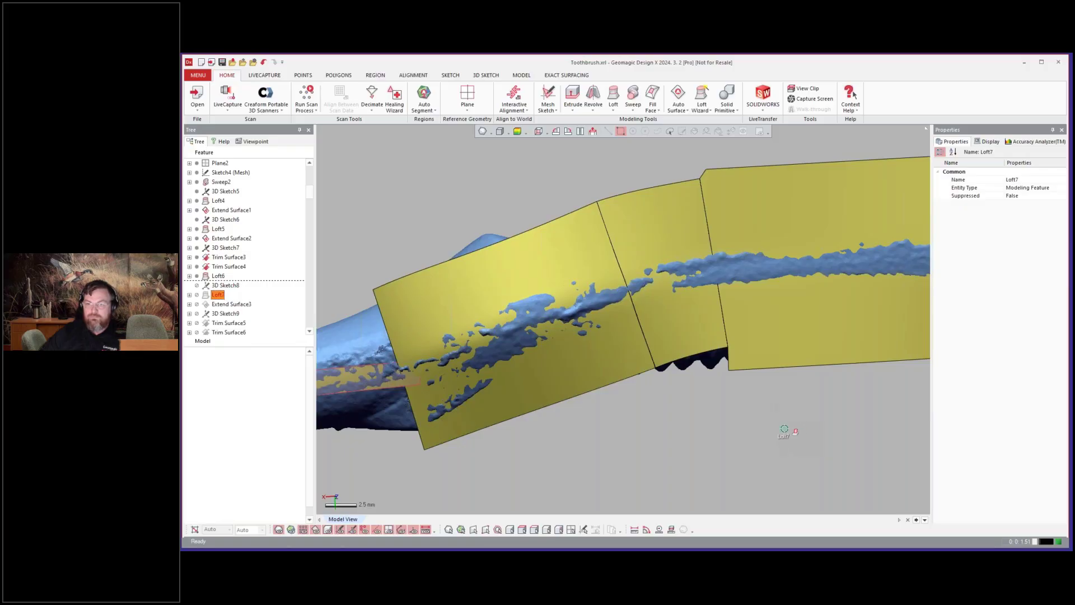
pyautogui.scroll(-5, 785, 430)
pyautogui.moveTo(609, 339)
pyautogui.mouseDown(button='right')
pyautogui.moveTo(632, 356)
pyautogui.moveTo(620, 342)
pyautogui.mouseUp(button='right')
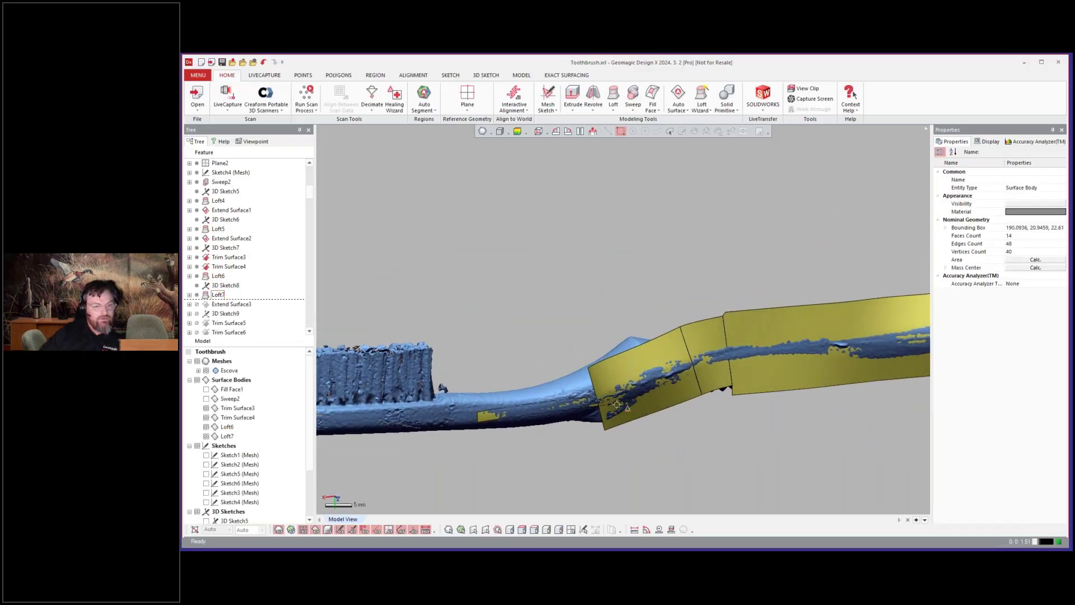
# Roll the feature history forward to Extend Surface3 so the neck's side loft is enlarged to overlap the neighbouring surface.
pyautogui.click(237, 305)
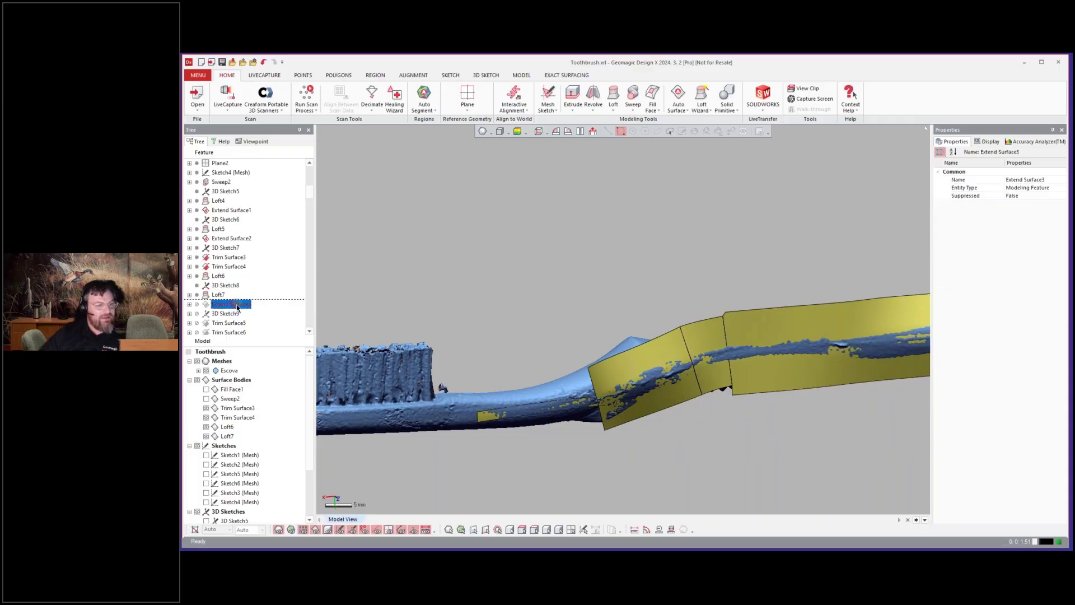
pyautogui.rightClick(237, 307)
pyautogui.click(248, 310)
pyautogui.moveTo(238, 305); pyautogui.dragTo(222, 329)
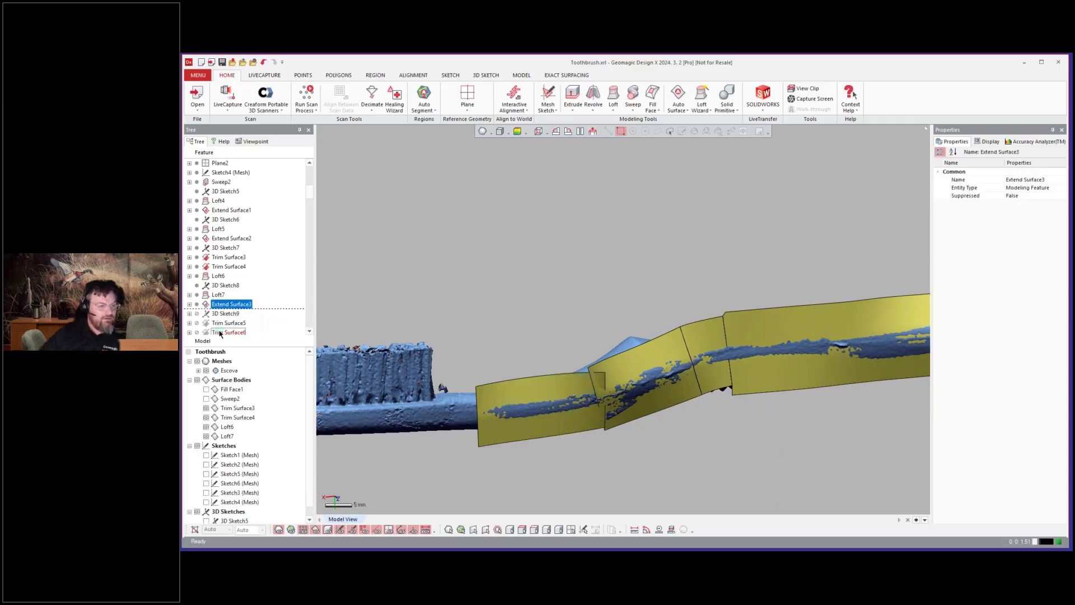
# Roll the feature history forward to Trim Surface6 so the two neck side surfaces are cut back from each other.
pyautogui.rightClick(220, 334)
pyautogui.click(239, 326)
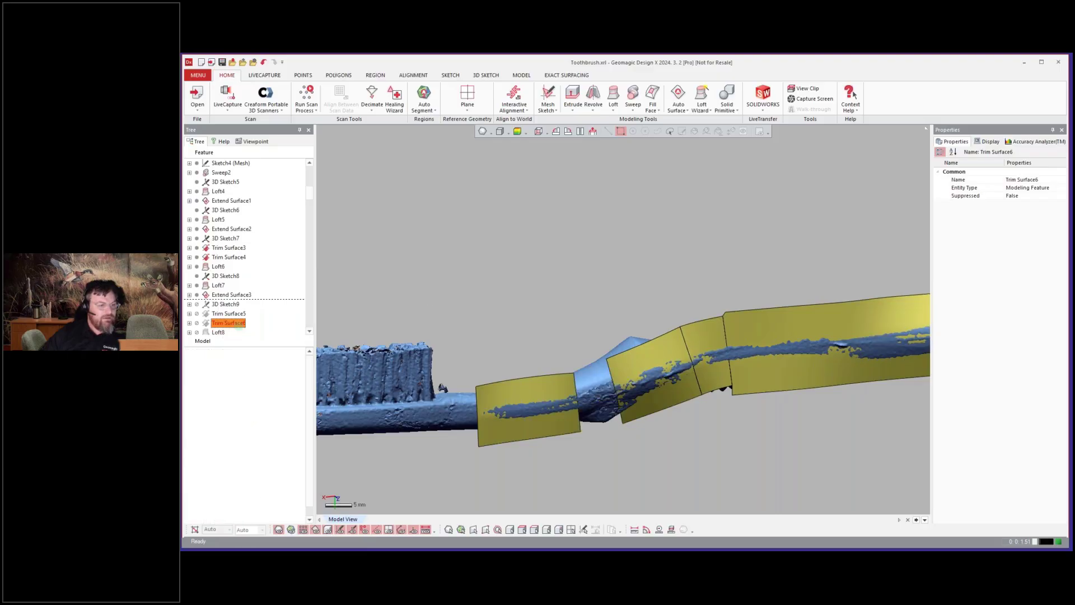
pyautogui.moveTo(225, 323); pyautogui.dragTo(218, 333)
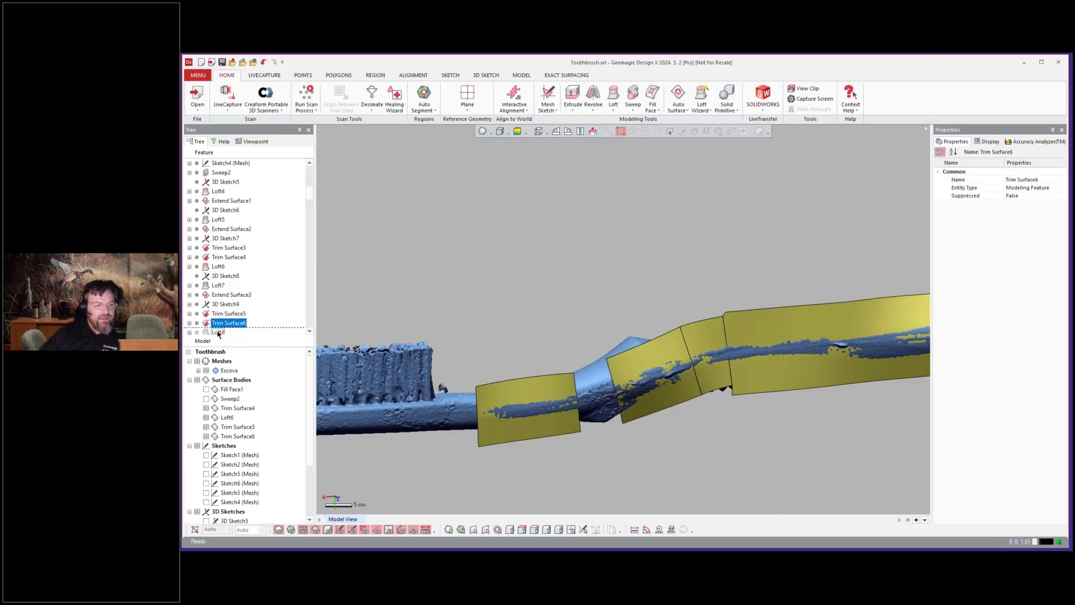
# Roll the feature history forward to Loft8 and inspect how it bridges the gap between the trimmed neck side surfaces.
pyautogui.rightClick(218, 323)
pyautogui.click(239, 324)
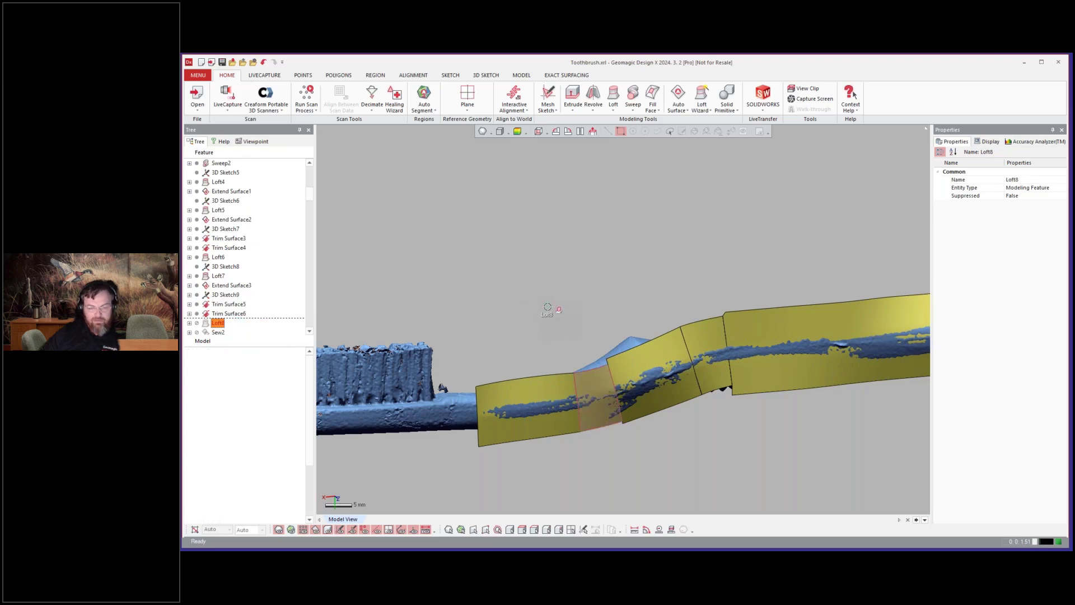
pyautogui.moveTo(547, 307); pyautogui.dragTo(547, 307)
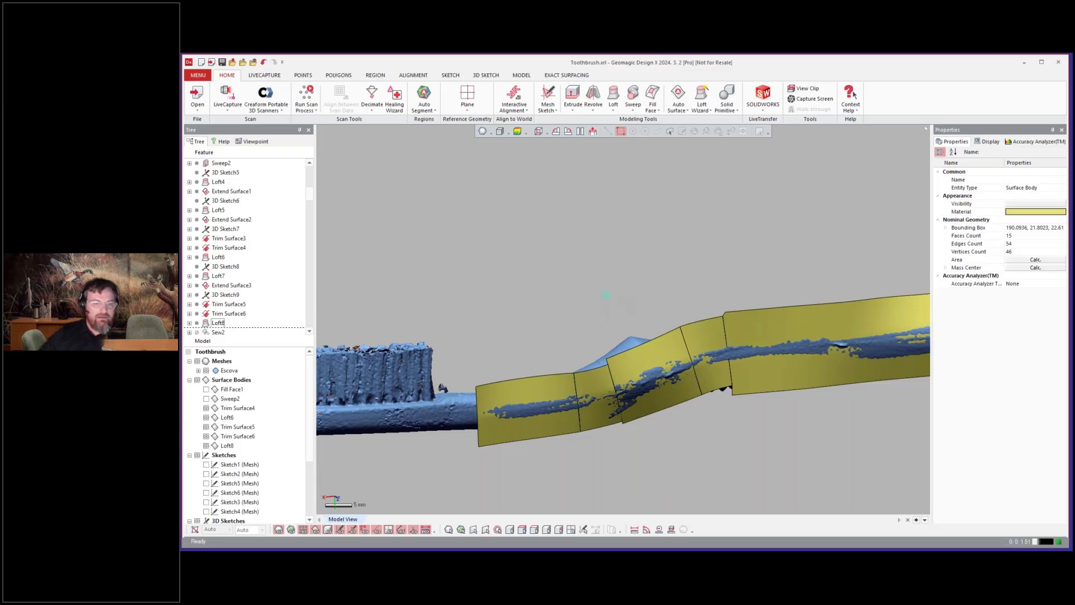
pyautogui.scroll(-3, 605, 295)
pyautogui.moveTo(597, 291); pyautogui.dragTo(588, 310, button='right')
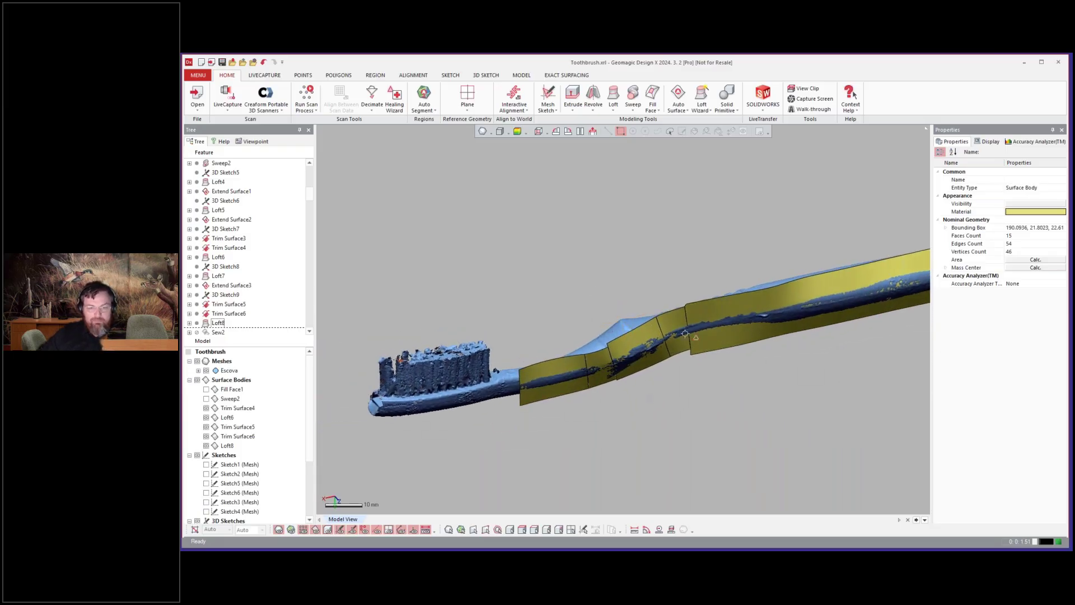
# Roll the feature history forward to Sew2 so the side surfaces along the handle and neck are joined into one body.
pyautogui.click(227, 330)
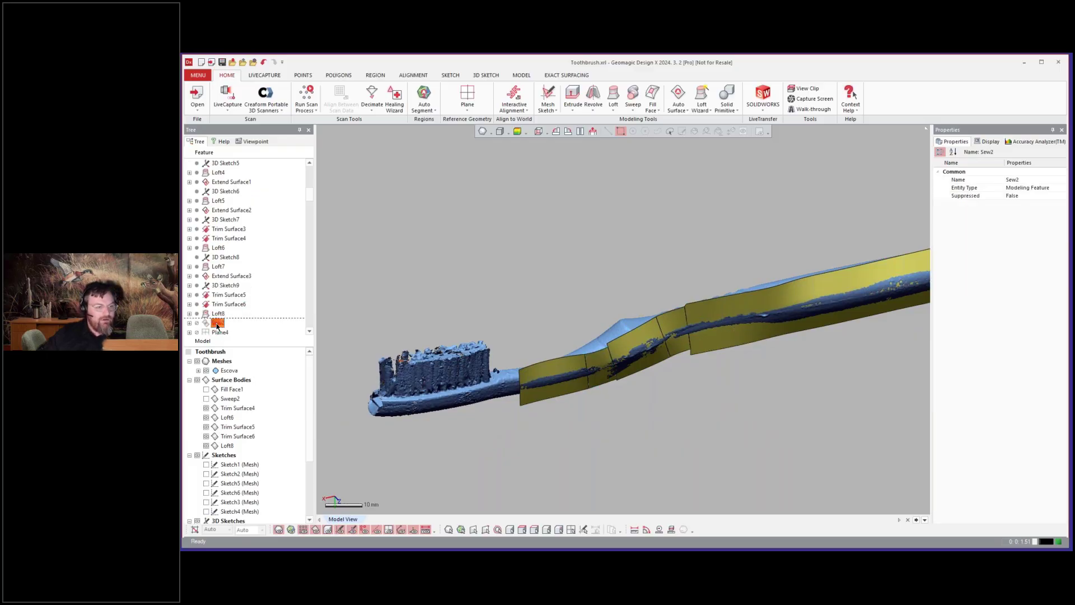
pyautogui.rightClick(222, 324)
pyautogui.click(232, 331)
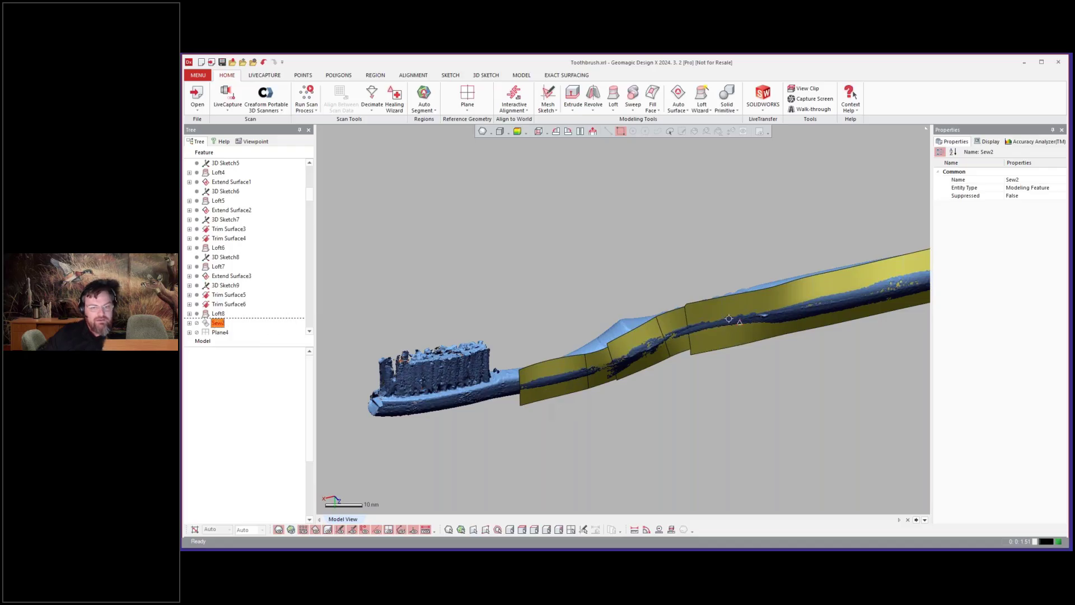
pyautogui.click(241, 306)
# Roll the feature history forward to Extrude1 so the side wall around the brush head is added.
pyautogui.scroll(-3, 241, 291)
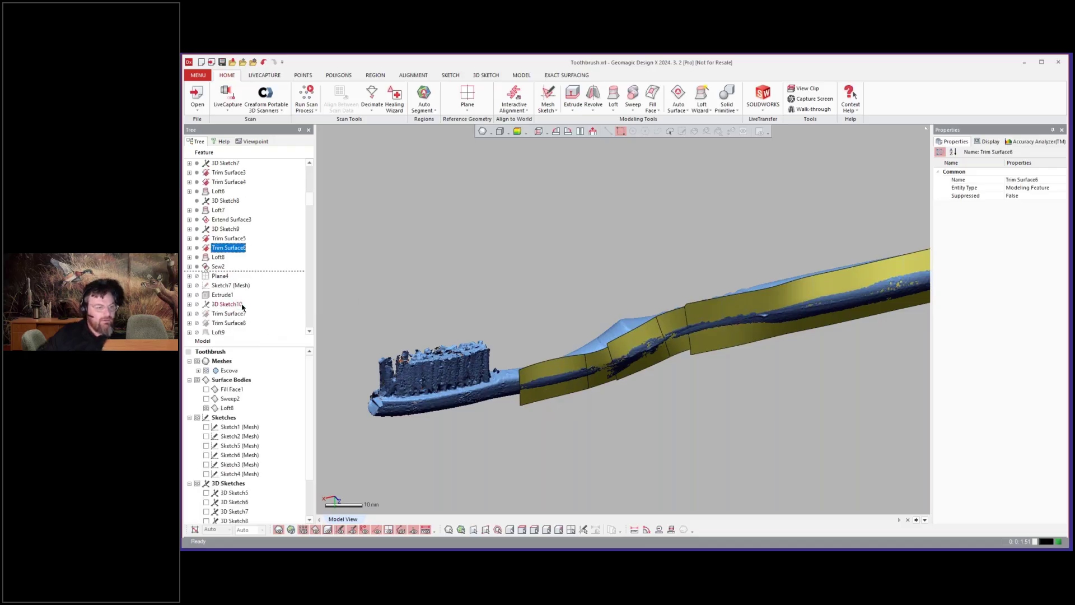
pyautogui.click(230, 267)
pyautogui.rightClick(230, 267)
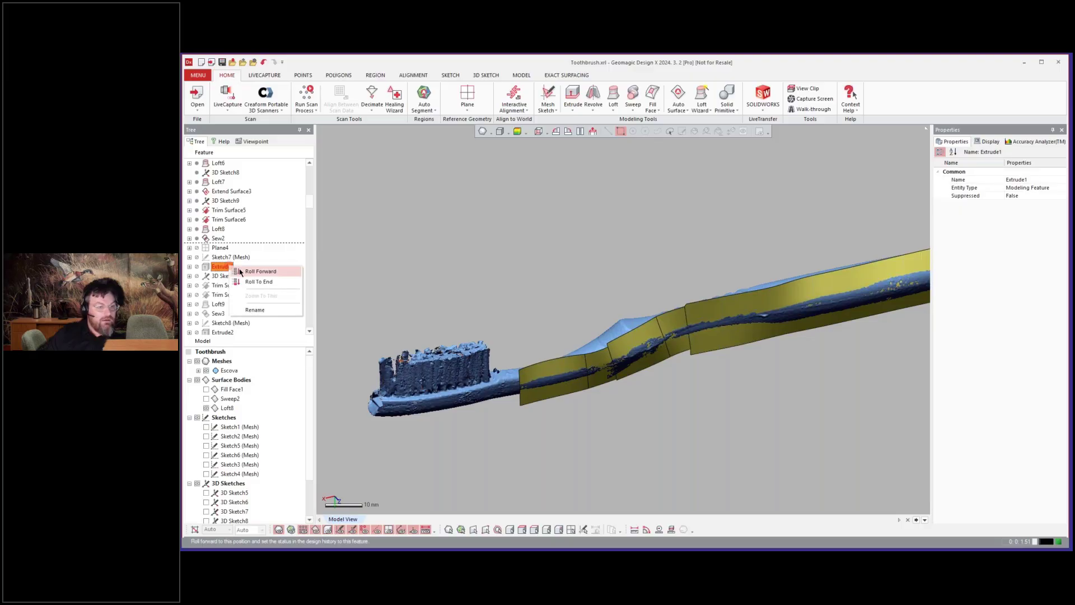
pyautogui.click(255, 271)
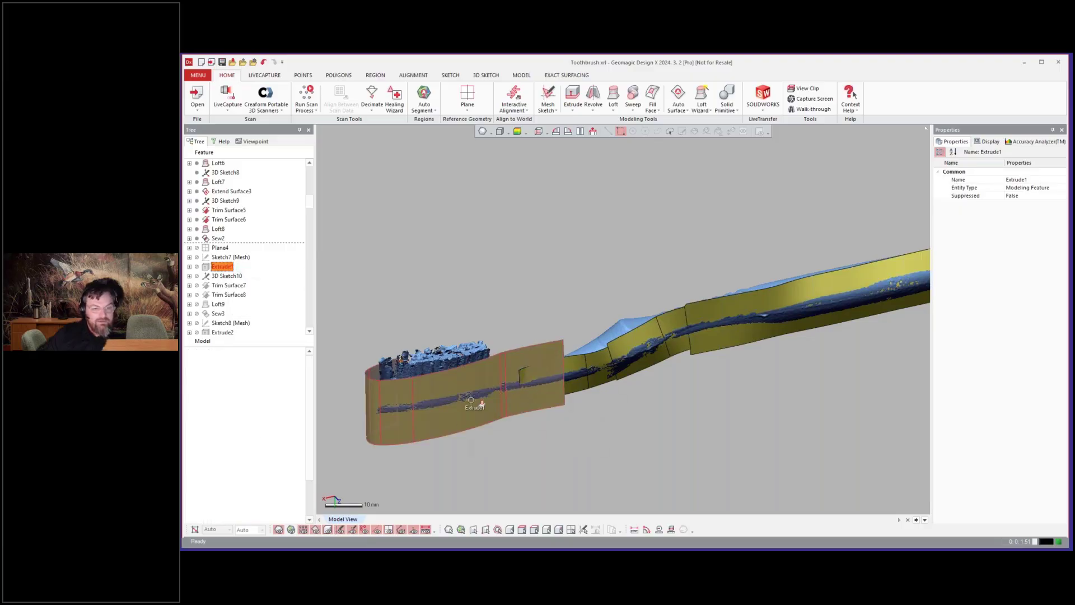
# Roll the feature history forward to Trim Surface8 so the head's side wall and the neck side surface are trimmed apart.
pyautogui.click(220, 295)
pyautogui.rightClick(222, 295)
pyautogui.click(239, 298)
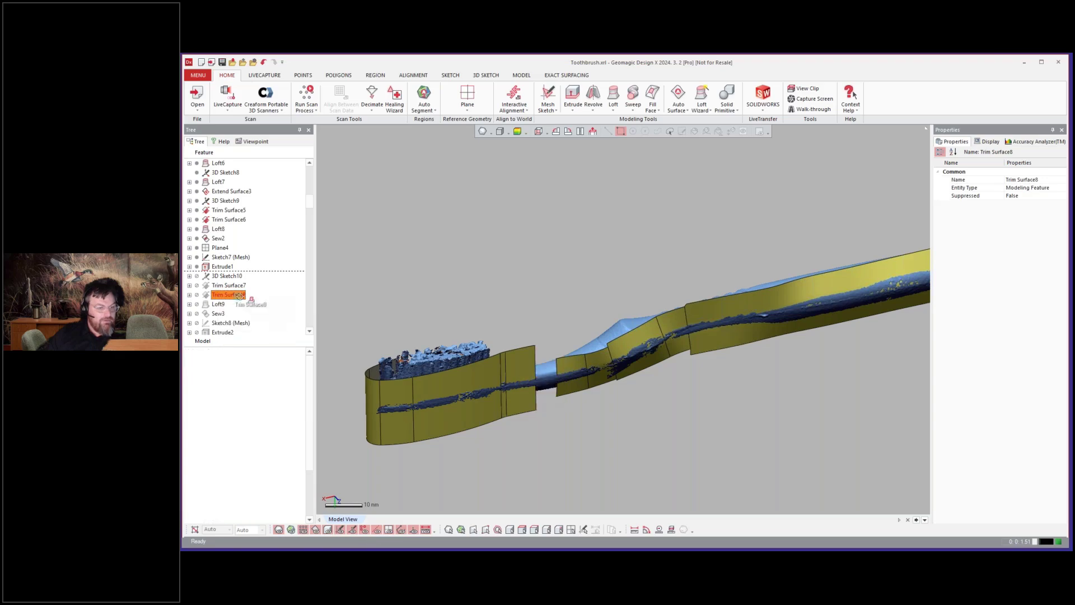
# Roll the feature history forward to Sew3 so Loft9 bridges the head and neck side walls and all are sewn together.
pyautogui.moveTo(240, 296)
pyautogui.mouseDown()
pyautogui.moveTo(263, 294)
pyautogui.moveTo(221, 307)
pyautogui.mouseUp()
pyautogui.rightClick(221, 305)
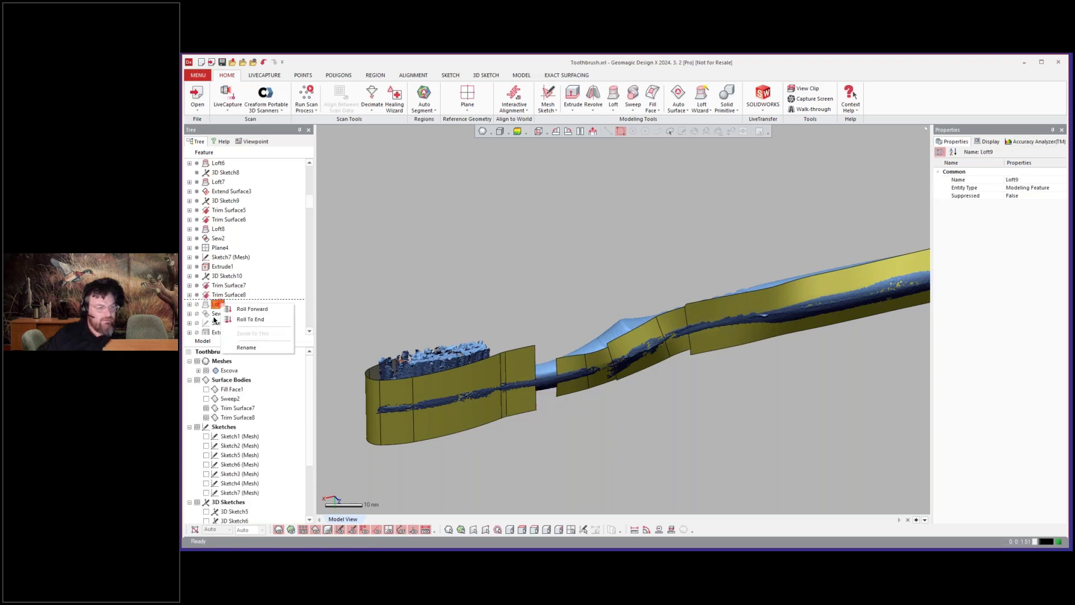
pyautogui.click(218, 313)
pyautogui.rightClick(220, 314)
pyautogui.click(223, 322)
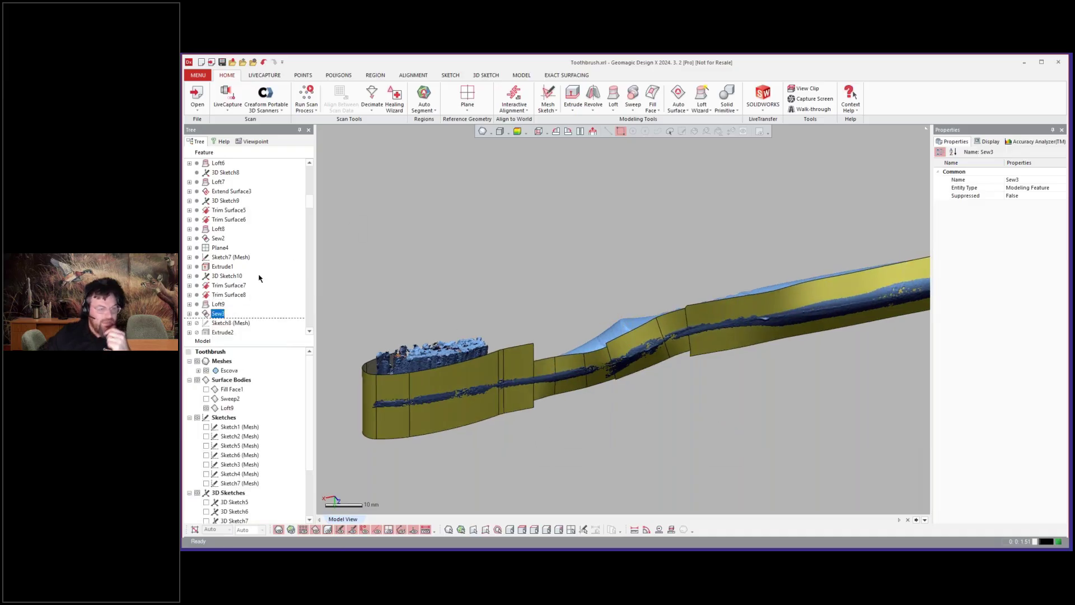
# Roll the feature history forward to Trim Surface11 so the side walls and the top and bottom surfaces are trimmed against each other.
pyautogui.scroll(-2, 259, 277)
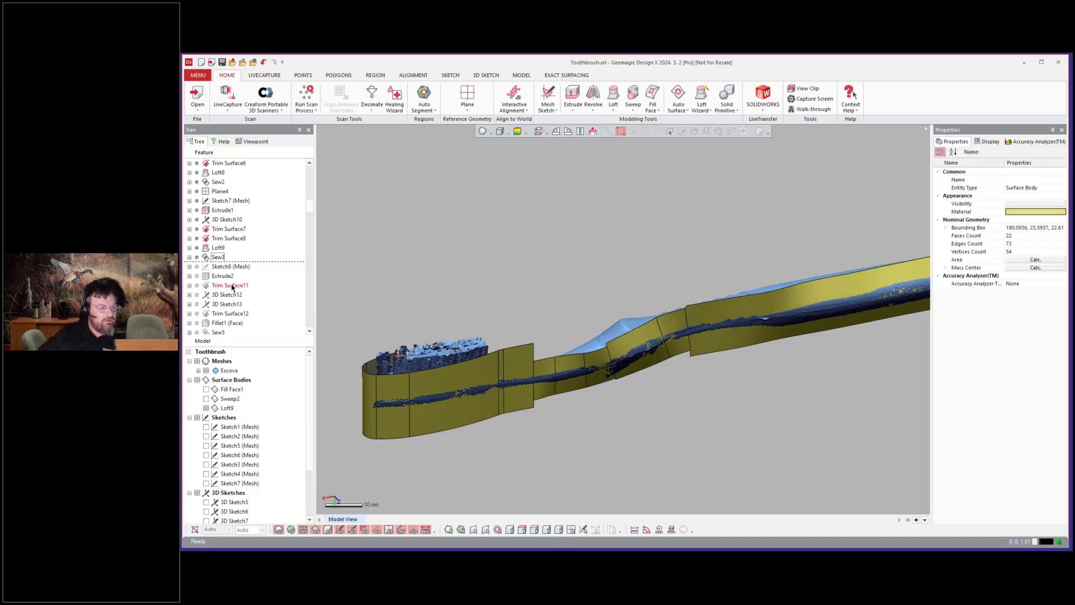
pyautogui.rightClick(232, 287)
pyautogui.click(246, 290)
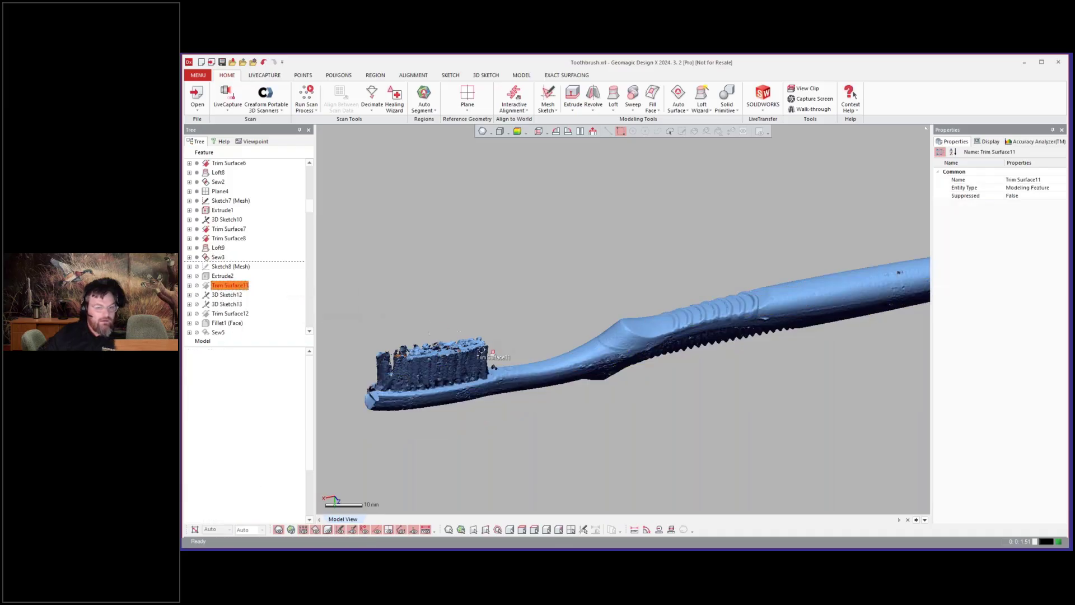
pyautogui.moveTo(339, 355); pyautogui.dragTo(258, 371)
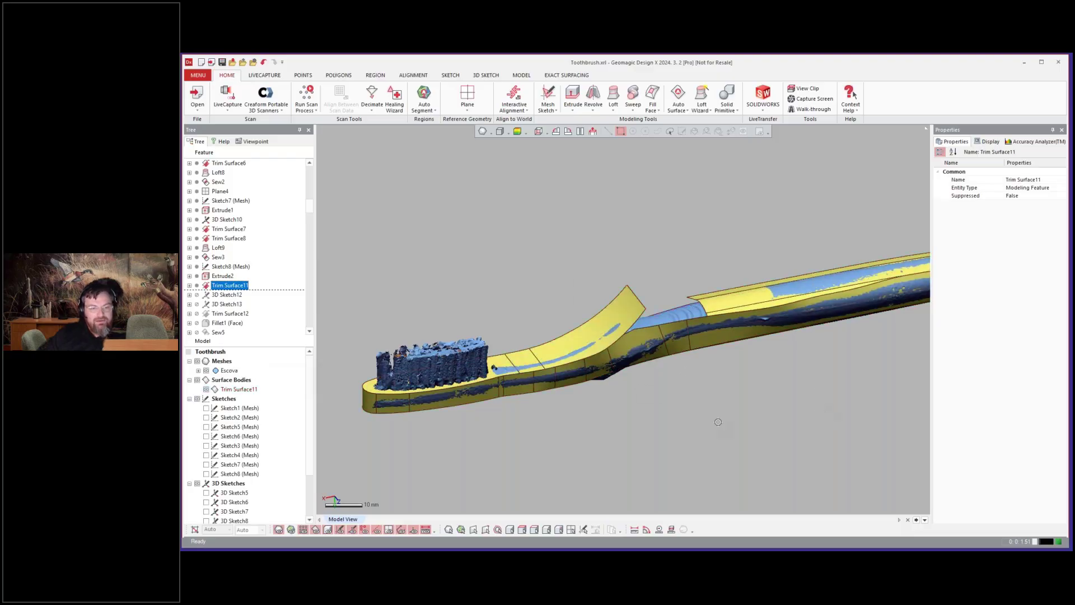
# Review the tool entities and remaining bodies of Trim Surface11 without changing them, and inspect the trimmed body from several angles.
pyautogui.click(224, 286)
pyautogui.rightClick(222, 288)
pyautogui.click(246, 289)
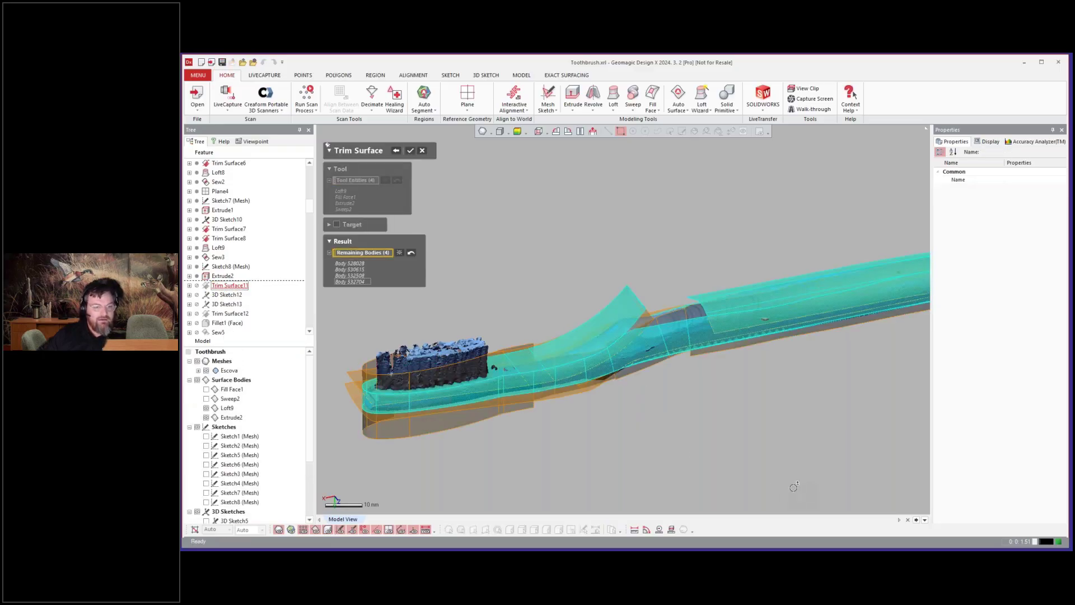
pyautogui.moveTo(793, 487); pyautogui.dragTo(481, 353, button='right')
pyautogui.click(422, 151)
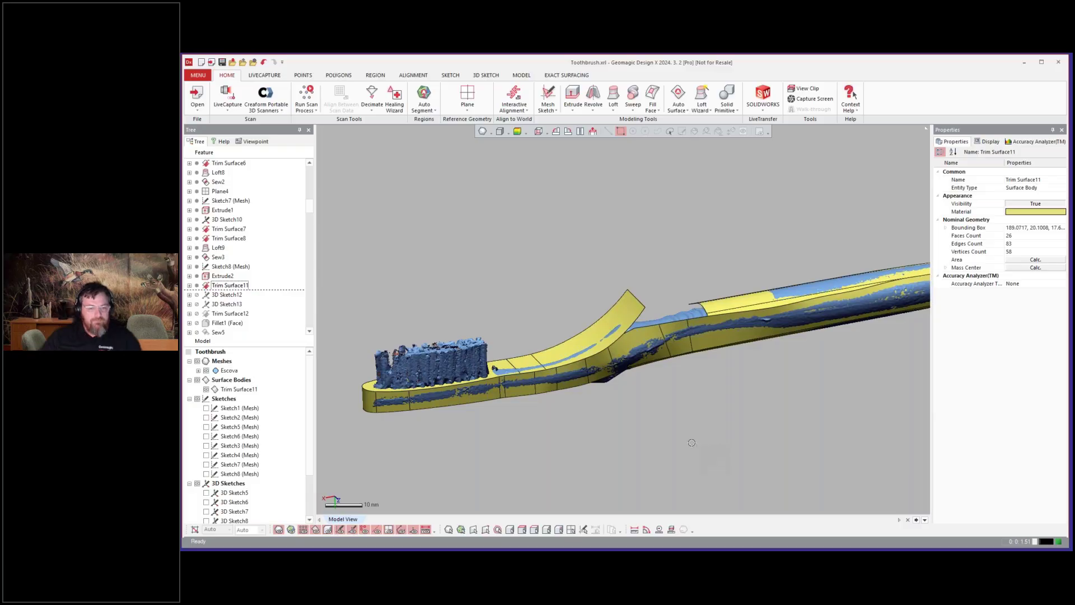
pyautogui.moveTo(691, 421); pyautogui.dragTo(607, 383, button='right')
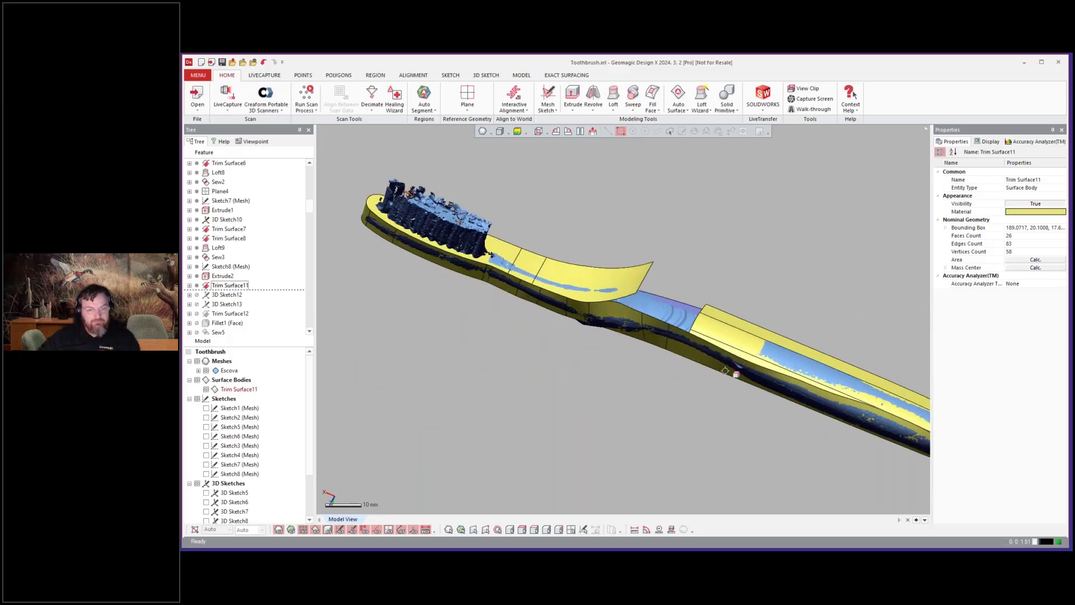
pyautogui.moveTo(737, 372); pyautogui.dragTo(413, 338, button='right')
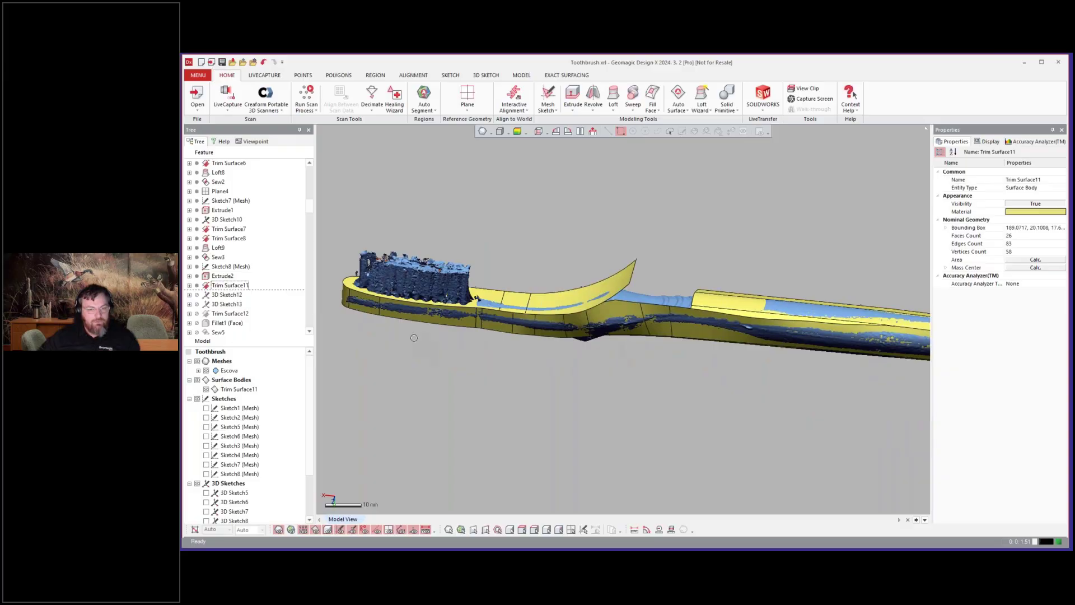
# Roll the feature history forward to Trim Surface12 so the trimmed body is cut with the 3D sketch curves.
pyautogui.click(224, 313)
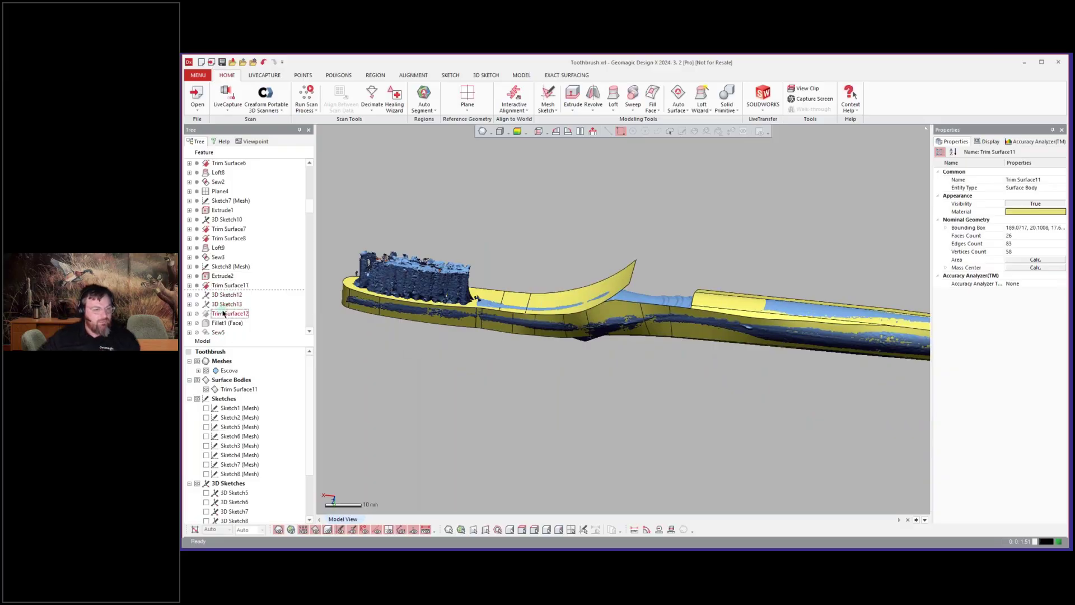
pyautogui.rightClick(226, 315)
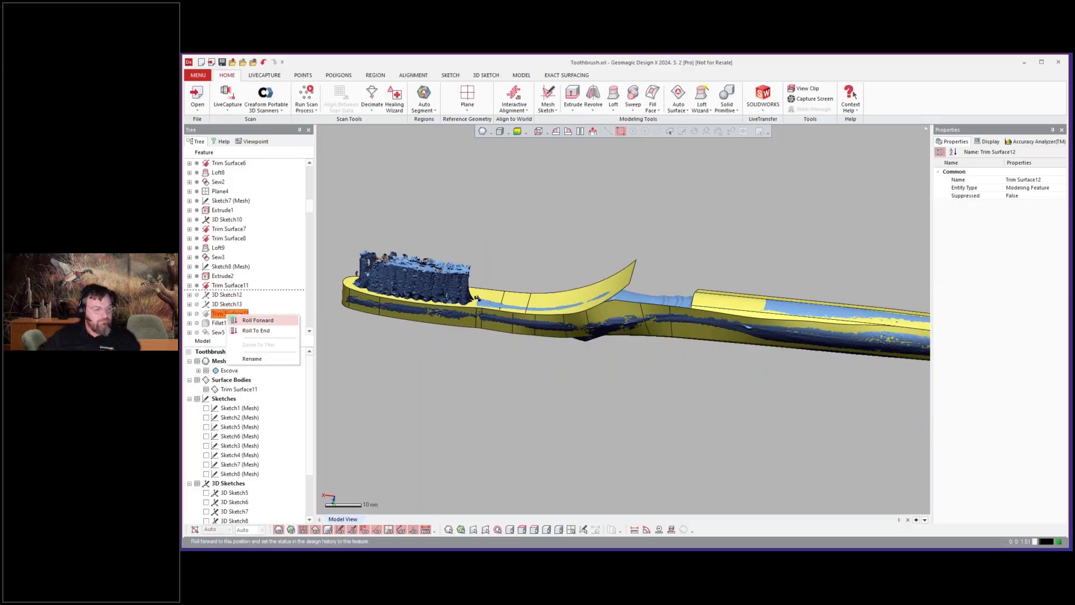
pyautogui.click(233, 319)
pyautogui.moveTo(244, 316); pyautogui.dragTo(244, 318)
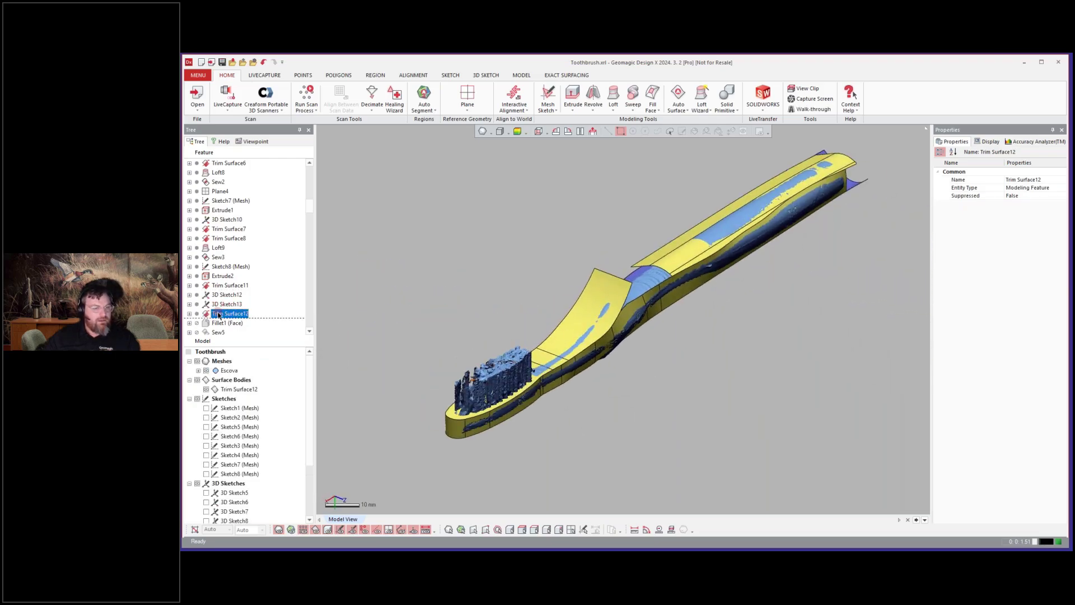
# Review the tool entities and remaining body of Trim Surface12, leaving its definition unchanged.
pyautogui.rightClick(224, 315)
pyautogui.click(240, 317)
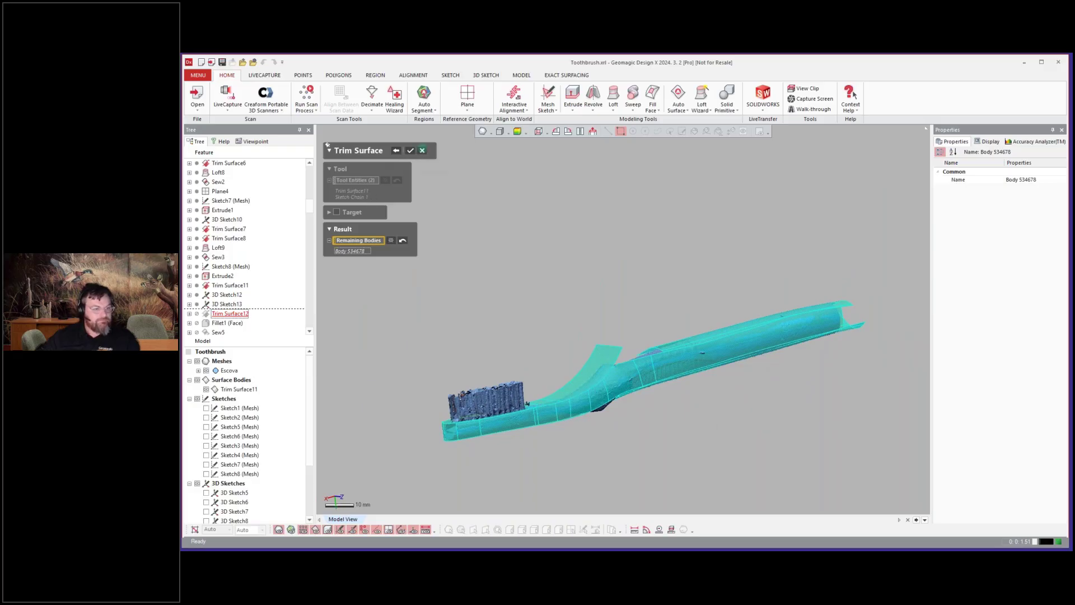
pyautogui.click(422, 150)
# Roll the feature history forward to Fillet1 (Face) and inspect the face fillet along the neck up close.
pyautogui.doubleClick(228, 323)
pyautogui.rightClick(225, 327)
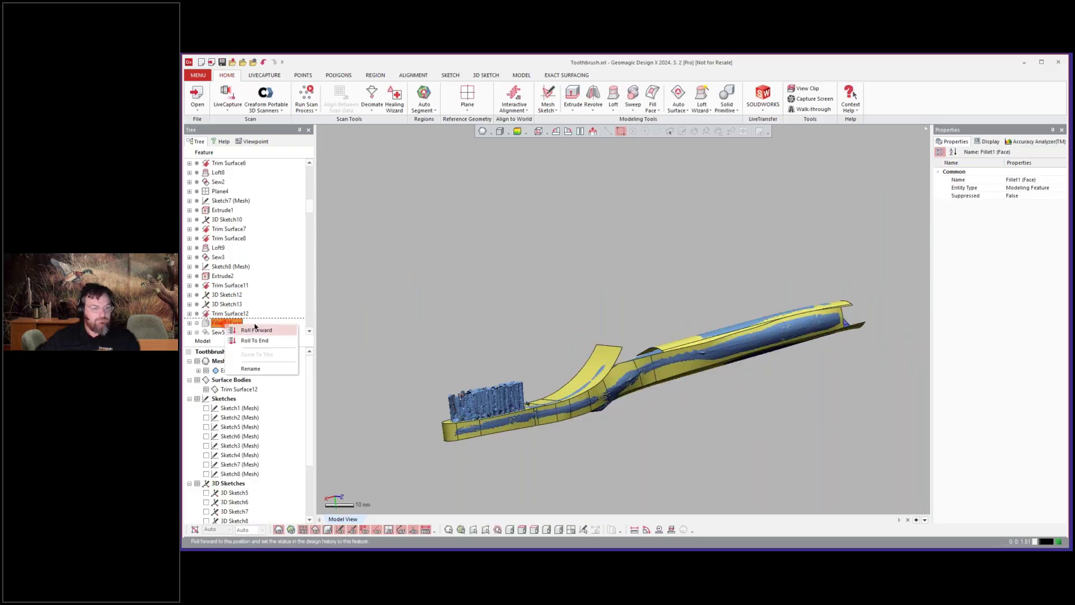
pyautogui.click(254, 326)
pyautogui.click(225, 325)
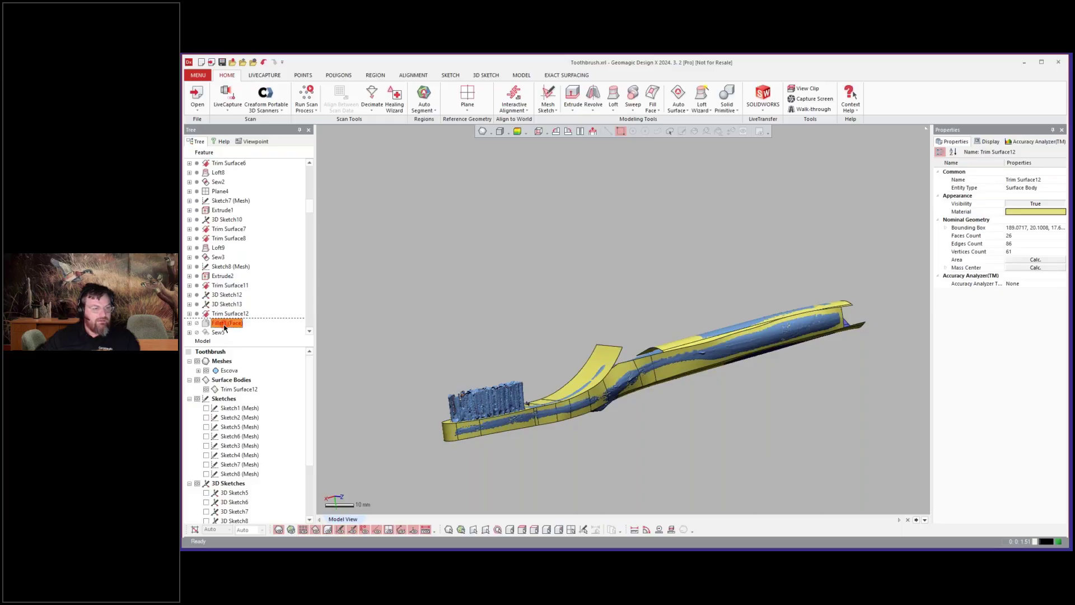
pyautogui.rightClick(227, 325)
pyautogui.click(247, 331)
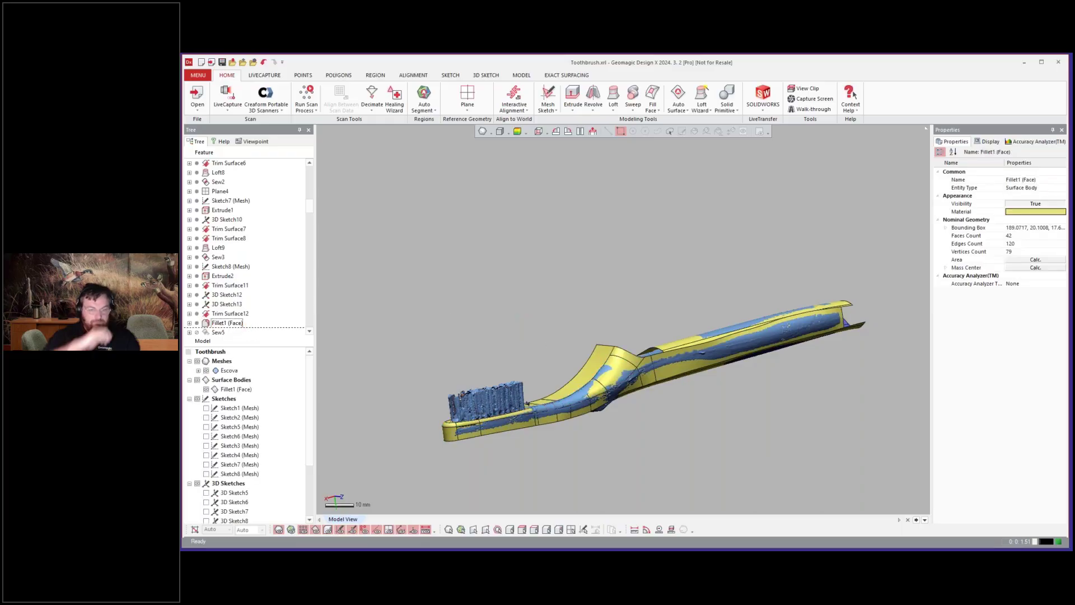
pyautogui.moveTo(601, 368); pyautogui.dragTo(605, 387, button='right')
pyautogui.scroll(2, 594, 386)
pyautogui.scroll(5, 678, 367)
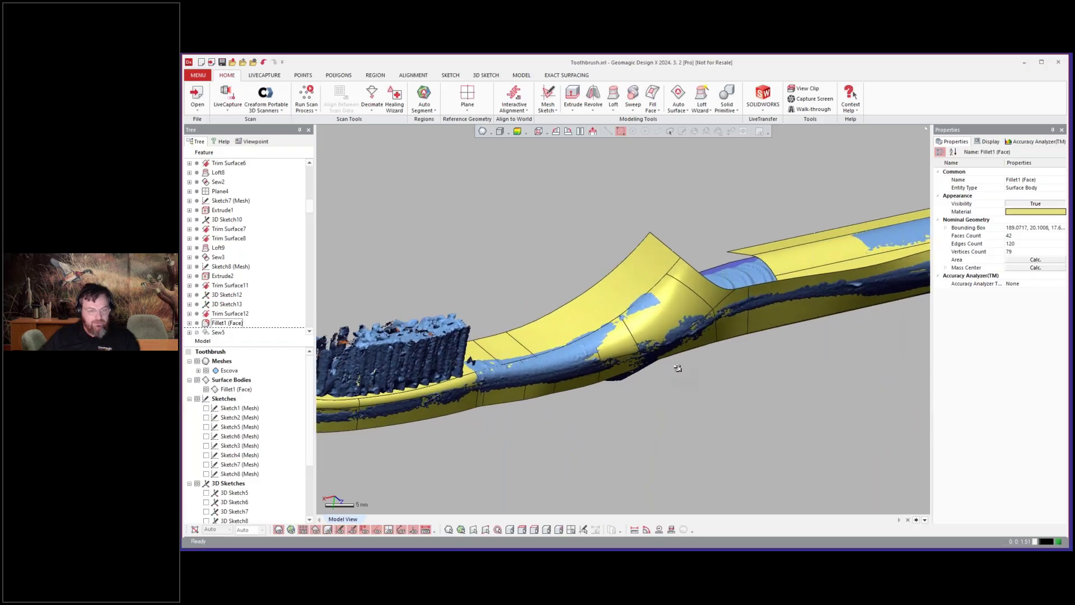
pyautogui.moveTo(678, 368); pyautogui.dragTo(661, 409, button='right')
# Hide the surface bodies temporarily to examine the rounded neck transition on the bare scan mesh, restoring them when done.
pyautogui.hotkey('ctrl', '4')
pyautogui.scroll(-1, 688, 387)
pyautogui.scroll(2, 661, 409)
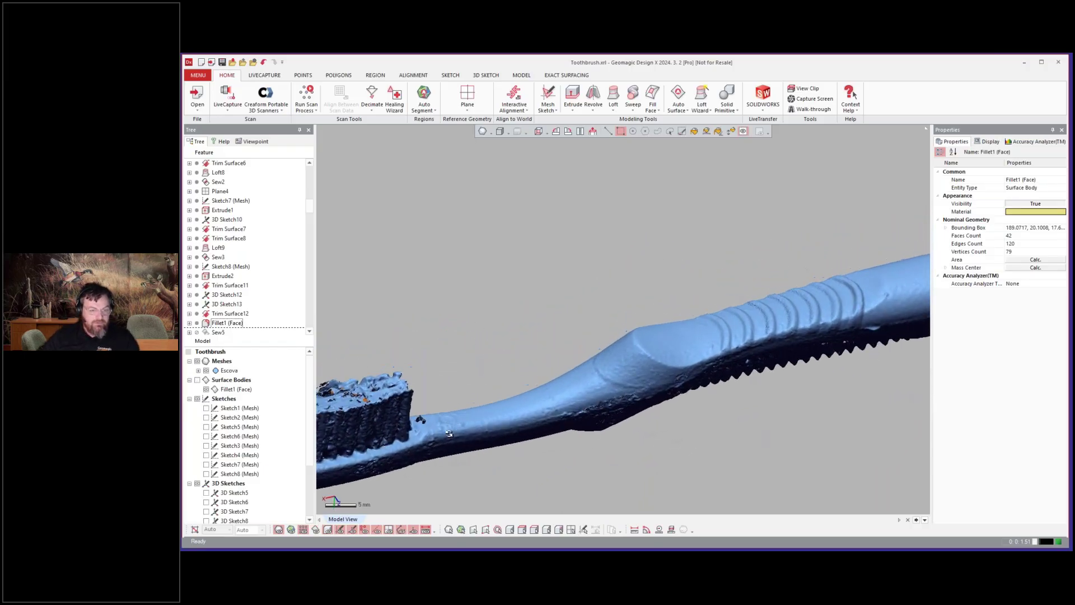
pyautogui.moveTo(457, 433); pyautogui.dragTo(453, 418, button='right')
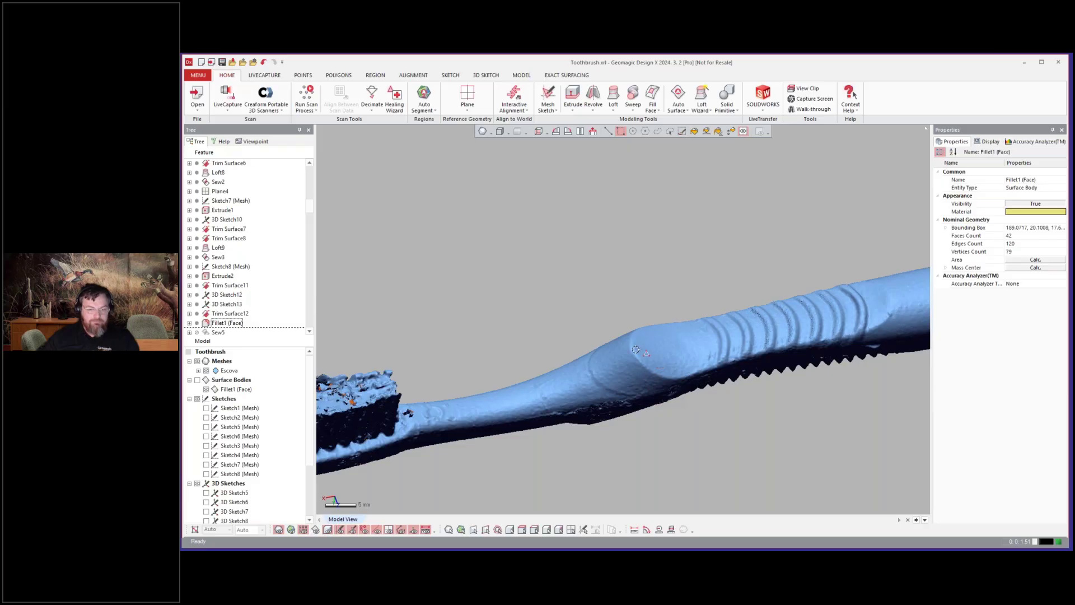
pyautogui.moveTo(649, 373); pyautogui.dragTo(483, 399, button='right')
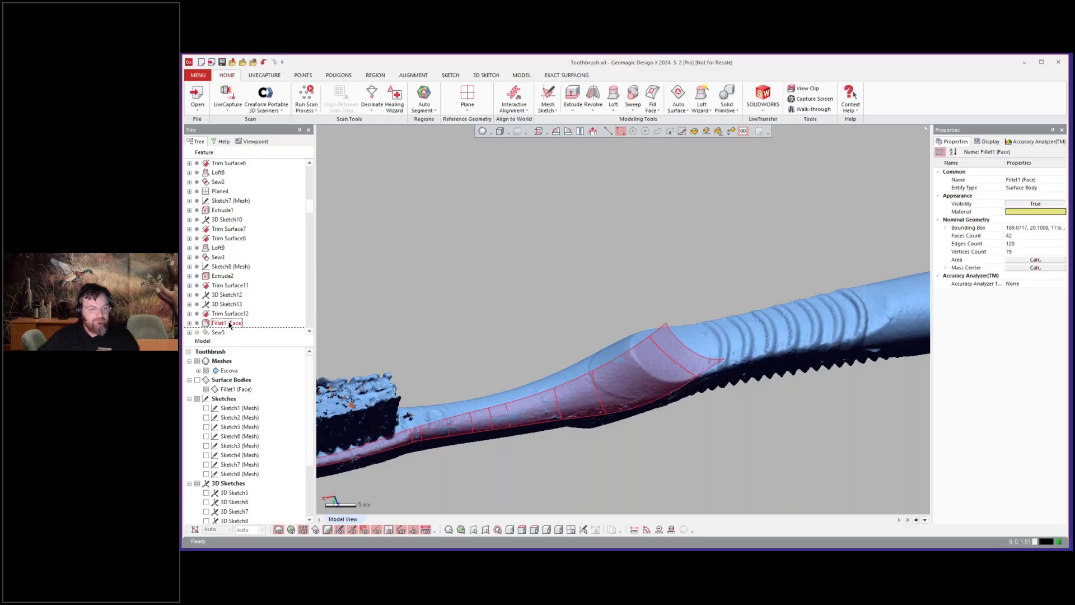
pyautogui.hotkey('ctrl', '4')
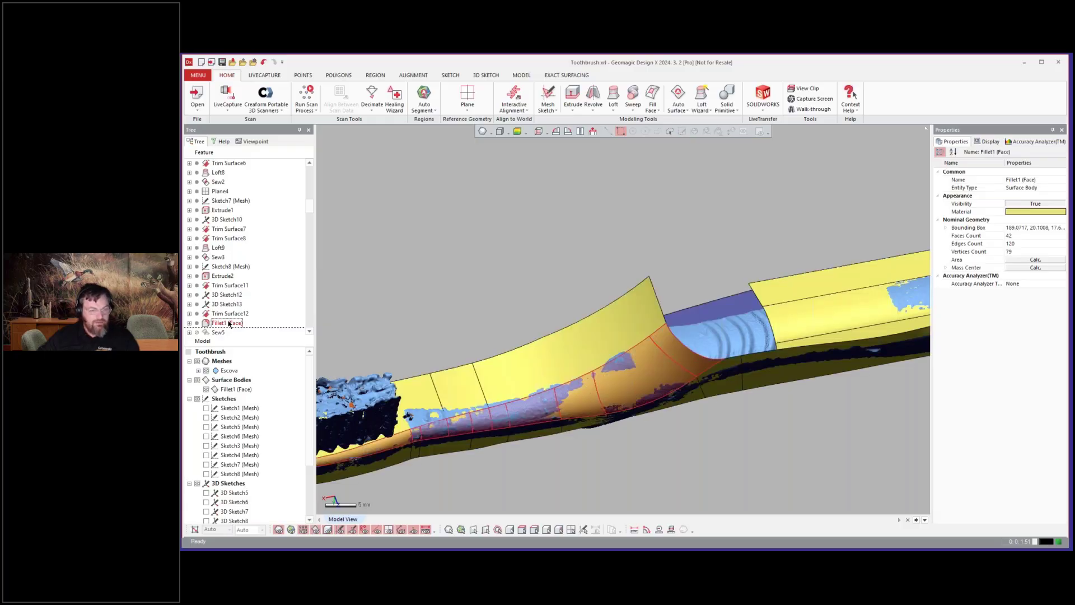
# Review the face sets, radius, trim option and hold lines of Fillet1 (Face), and accept the fillet with its existing settings.
pyautogui.rightClick(230, 324)
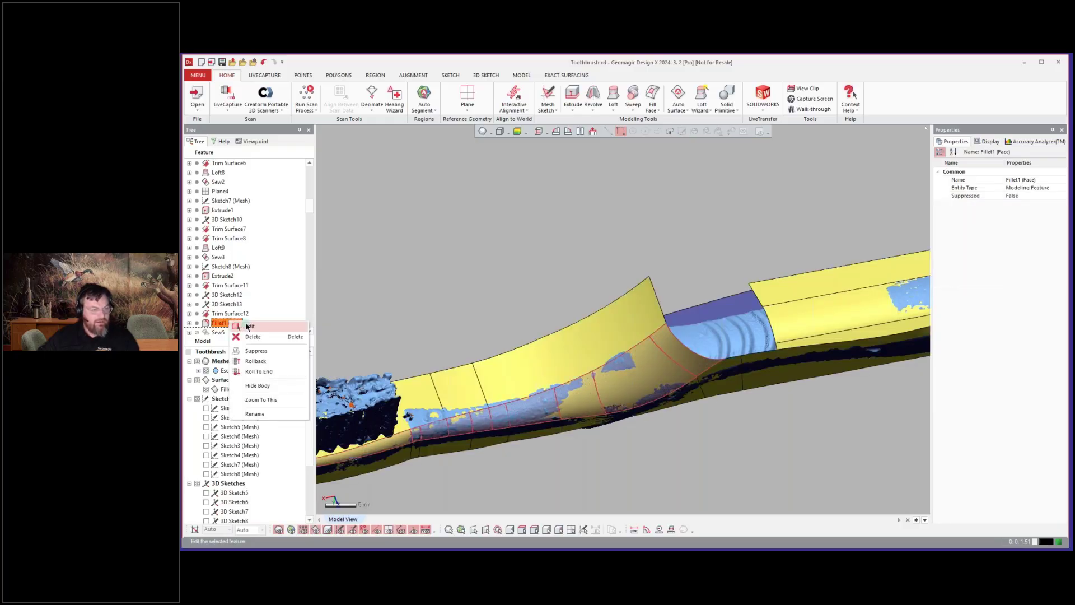
pyautogui.click(251, 328)
pyautogui.moveTo(476, 348); pyautogui.dragTo(730, 341, button='right')
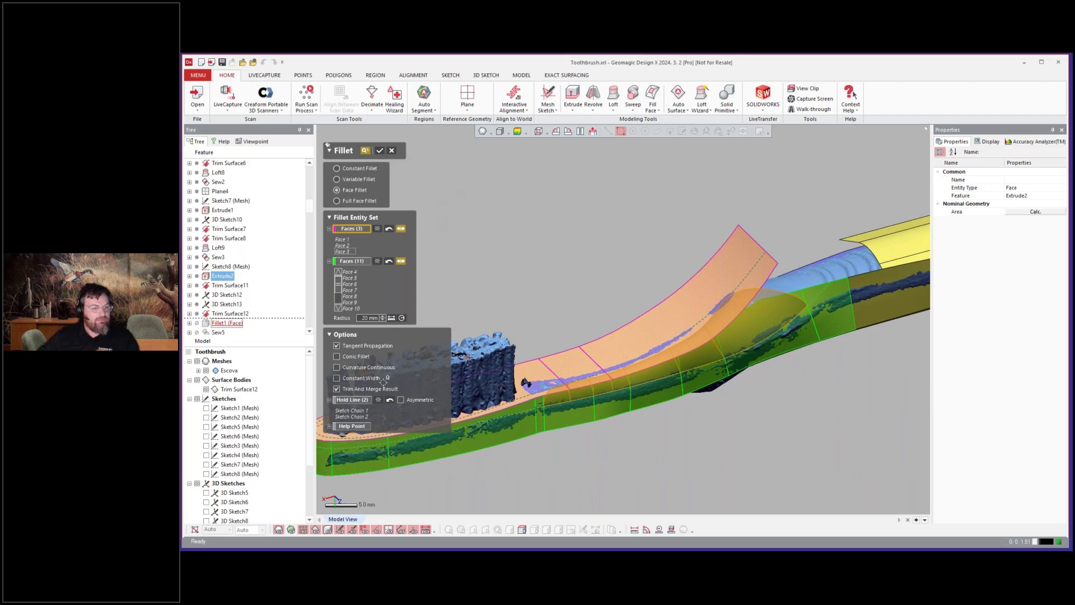
pyautogui.click(380, 150)
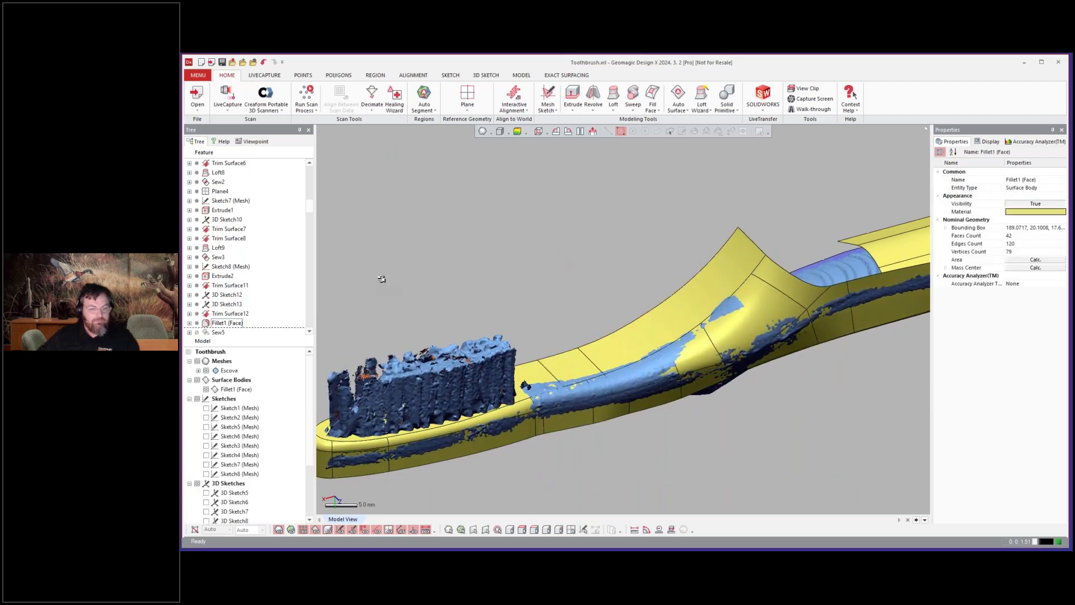
# Roll the feature history forward to Sew5, just after the Fillet1 (Face) feature.
pyautogui.scroll(-2, 256, 296)
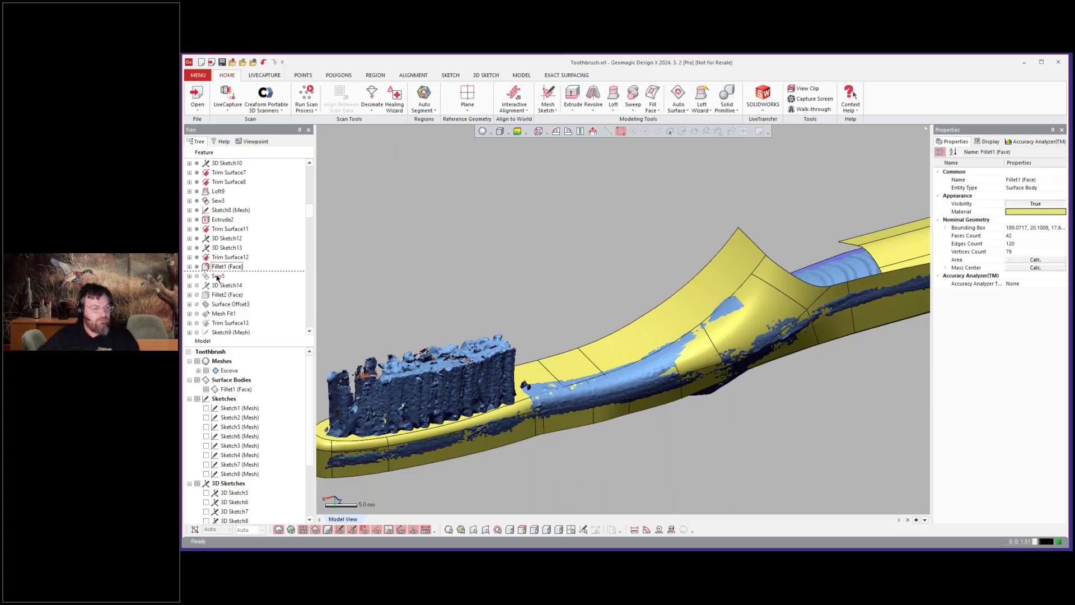
pyautogui.rightClick(217, 274)
pyautogui.click(235, 281)
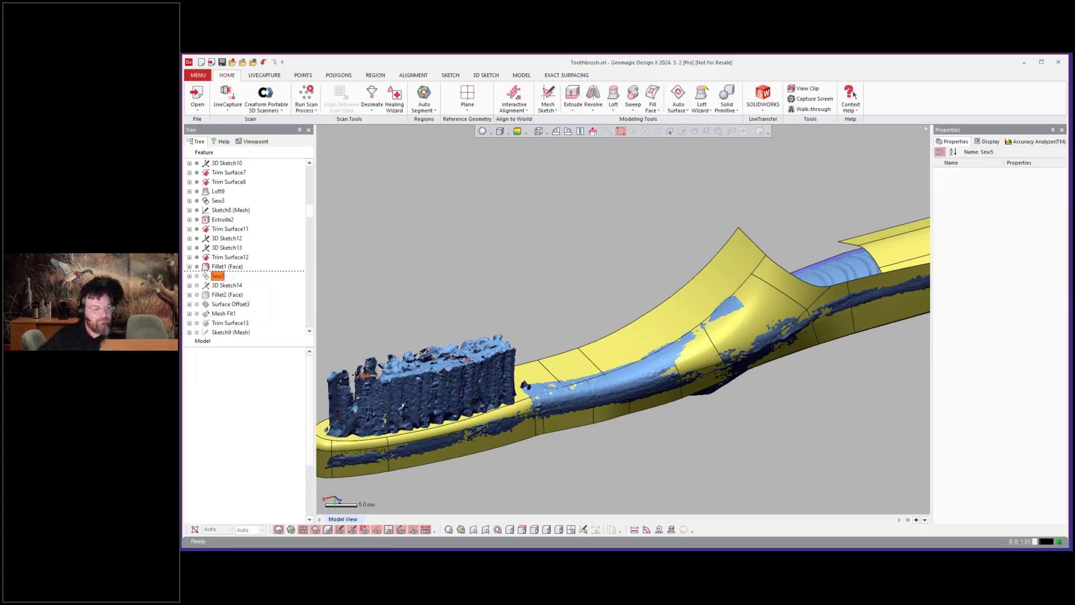
# Roll the feature history forward to Surface Offset3 and inspect the neck and grip area up close.
pyautogui.click(240, 302)
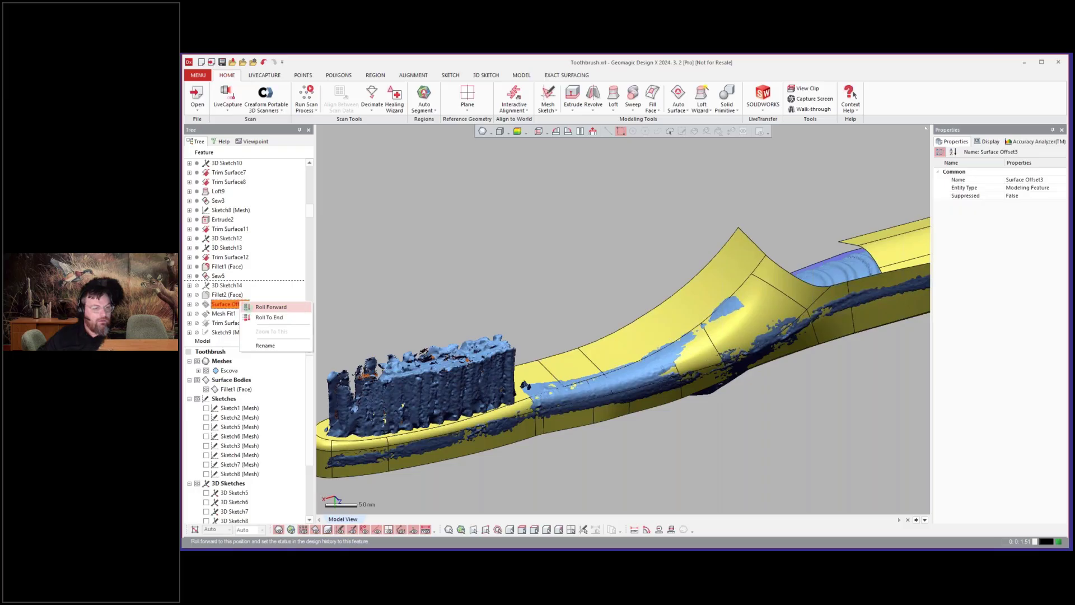
pyautogui.click(271, 307)
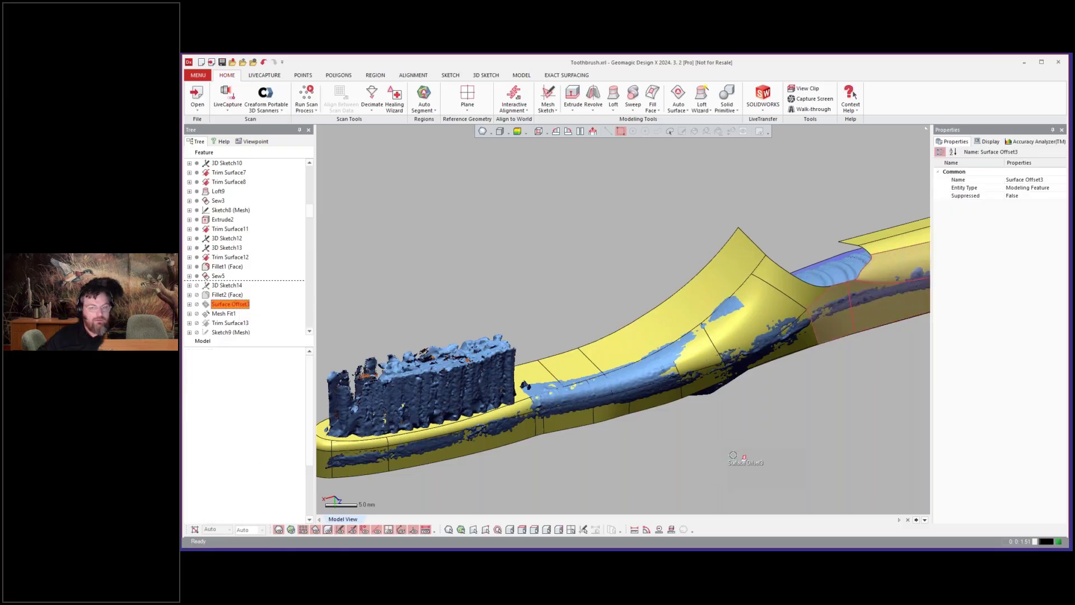
pyautogui.scroll(-5, 582, 403)
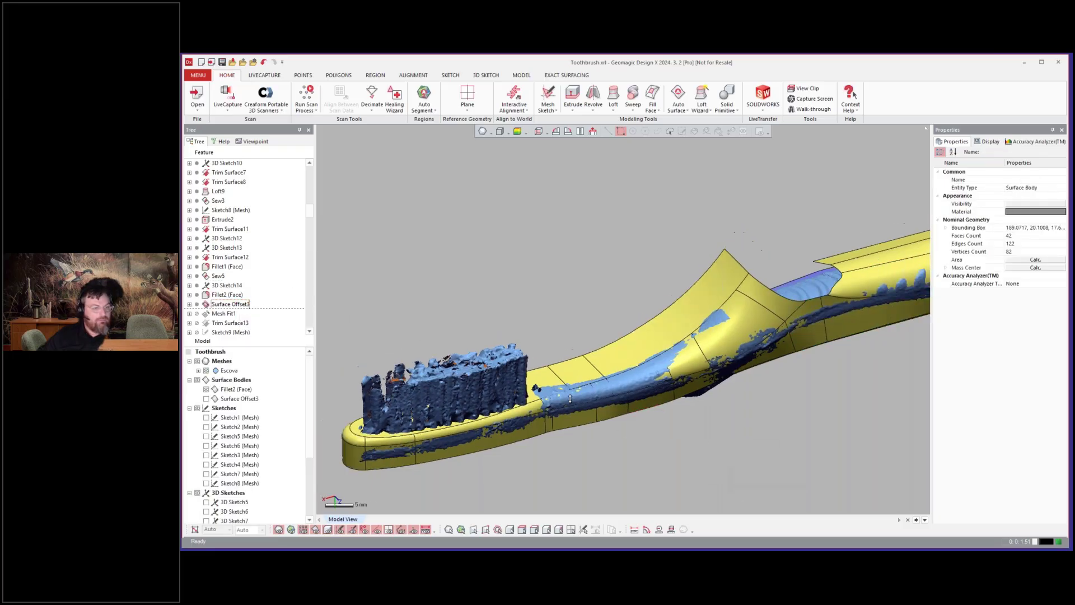
pyautogui.scroll(5, 877, 337)
pyautogui.scroll(-4, 784, 348)
pyautogui.scroll(5, 727, 353)
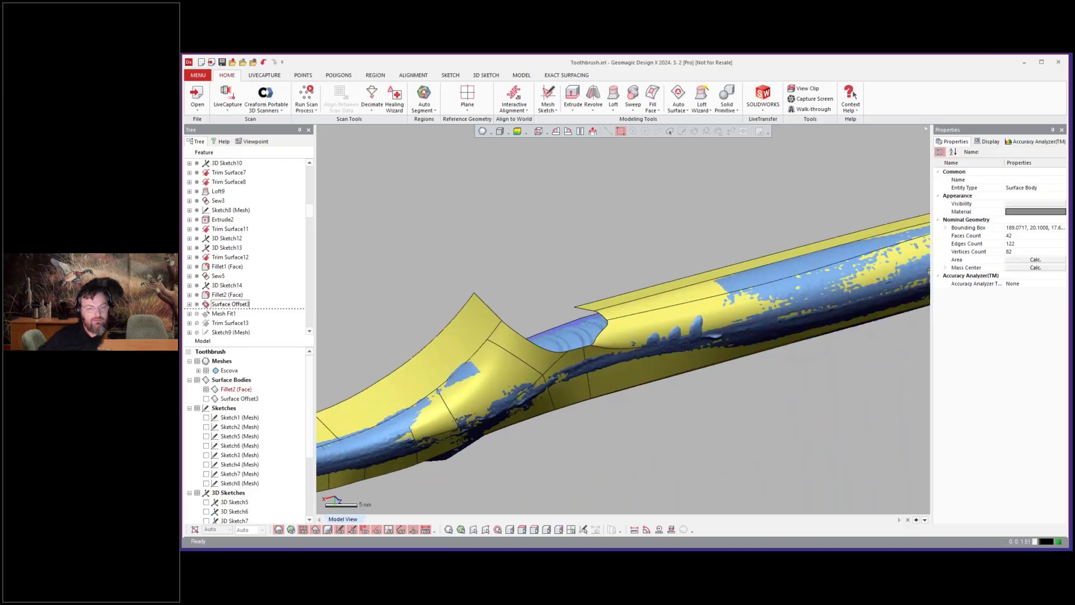
pyautogui.moveTo(637, 361); pyautogui.dragTo(644, 363, button='right')
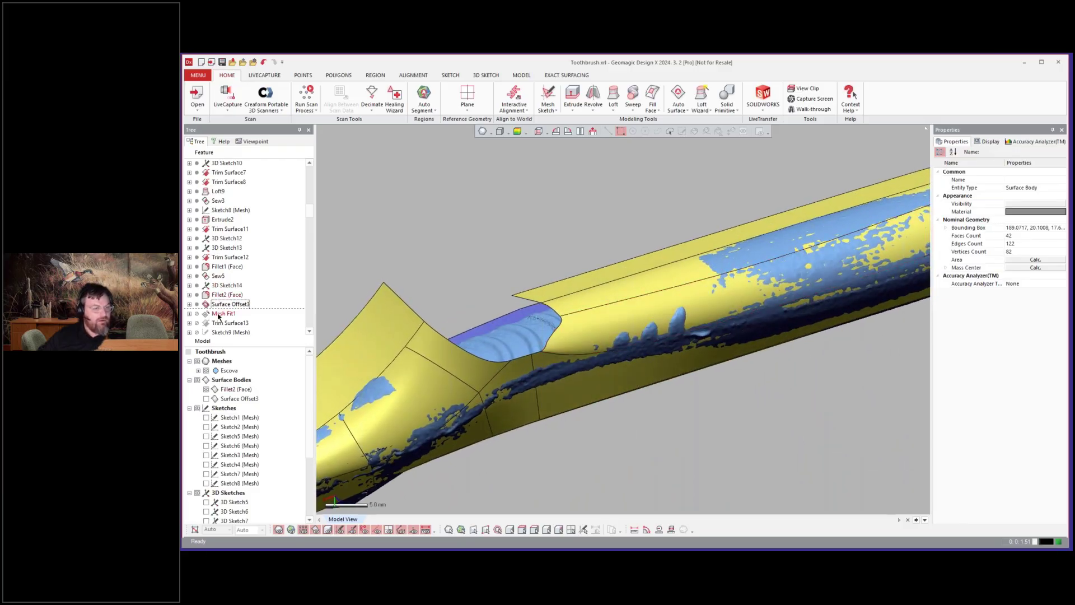
# Roll forward to Mesh Fit1 and hide the Fillet2 (Face) body to examine the fitted patch against the scanned thumb grip.
pyautogui.click(219, 316)
pyautogui.rightClick(219, 315)
pyautogui.click(229, 318)
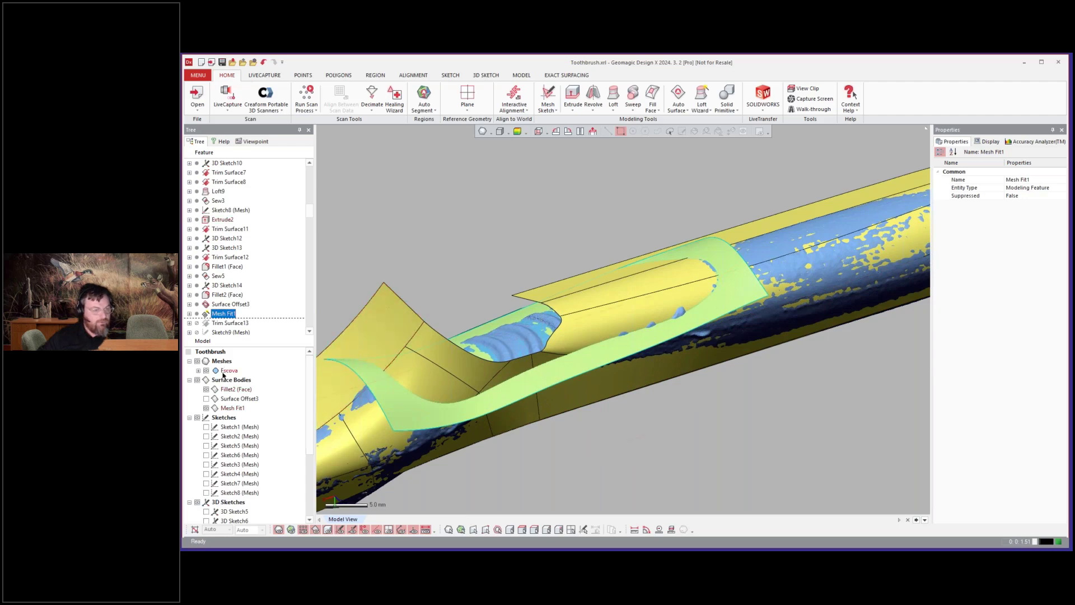
pyautogui.click(206, 389)
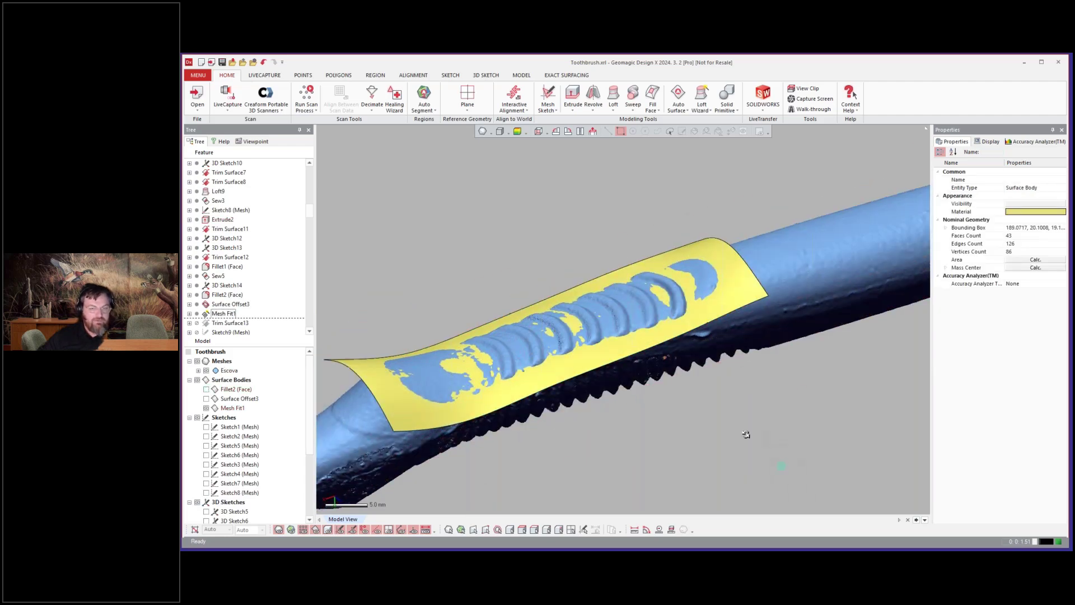
pyautogui.moveTo(746, 434); pyautogui.dragTo(531, 358, button='right')
pyautogui.moveTo(731, 301); pyautogui.dragTo(526, 286, button='right')
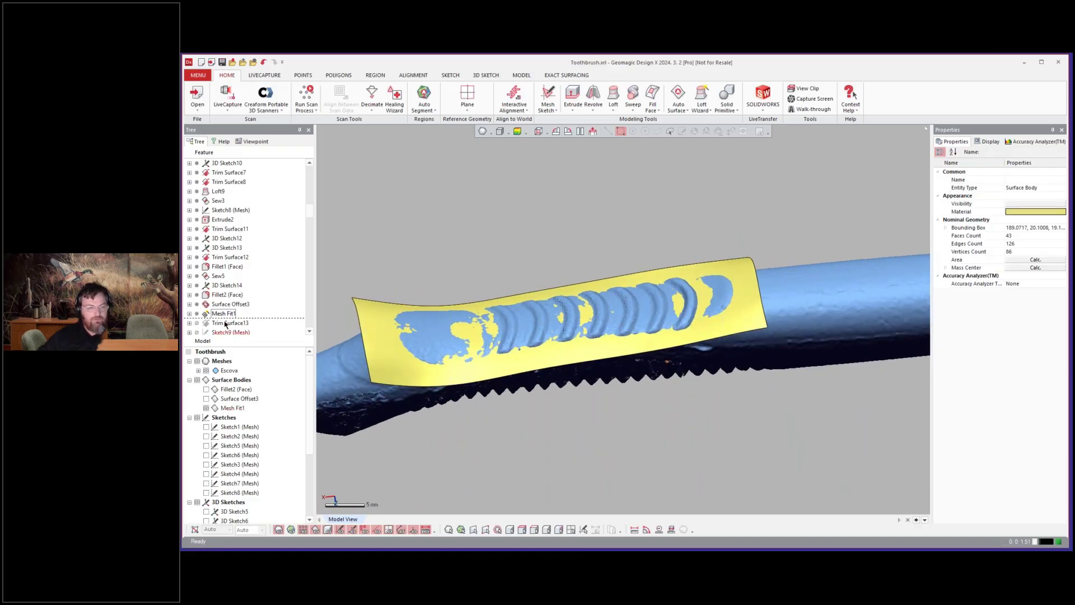
# Restore the Fillet2 (Face) body, keep Surface Offset3 hidden, and roll forward to Trim Surface13 to inspect the trimmed grip.
pyautogui.click(206, 398)
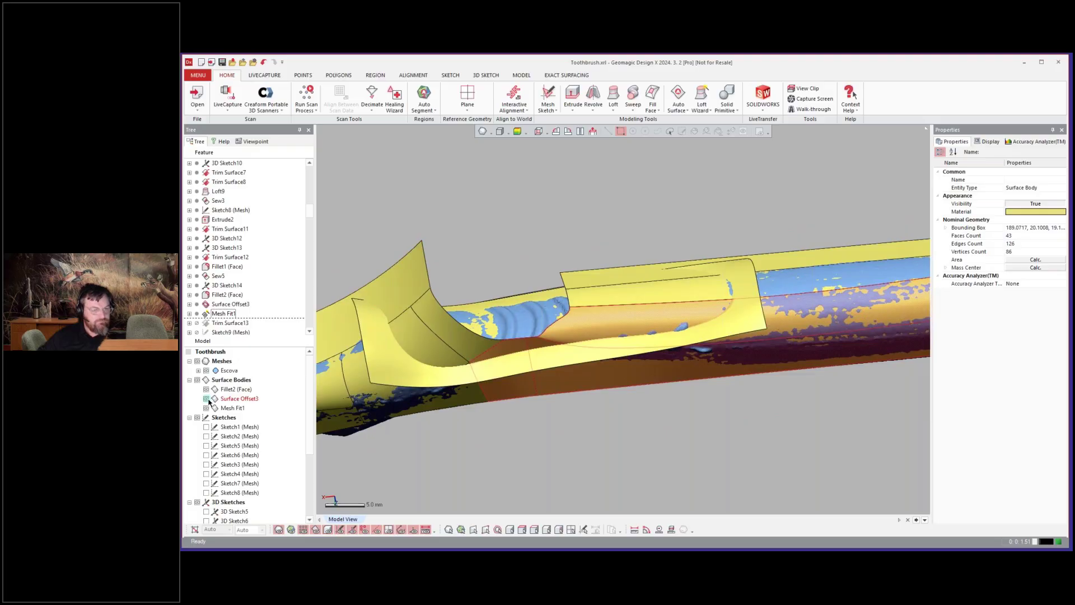
pyautogui.click(206, 398)
pyautogui.click(226, 324)
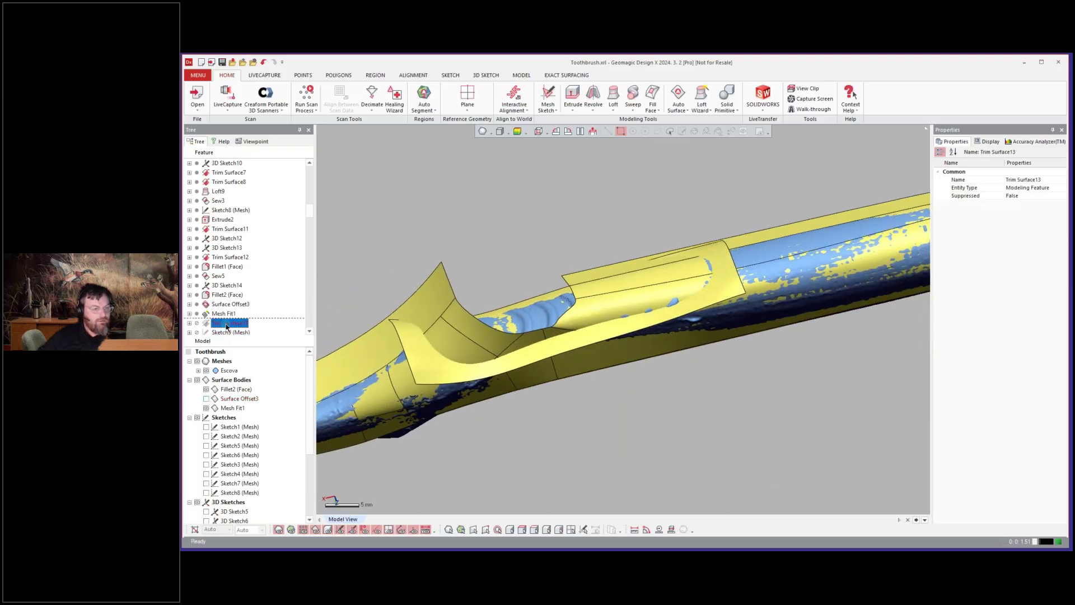
pyautogui.rightClick(227, 325)
pyautogui.click(257, 330)
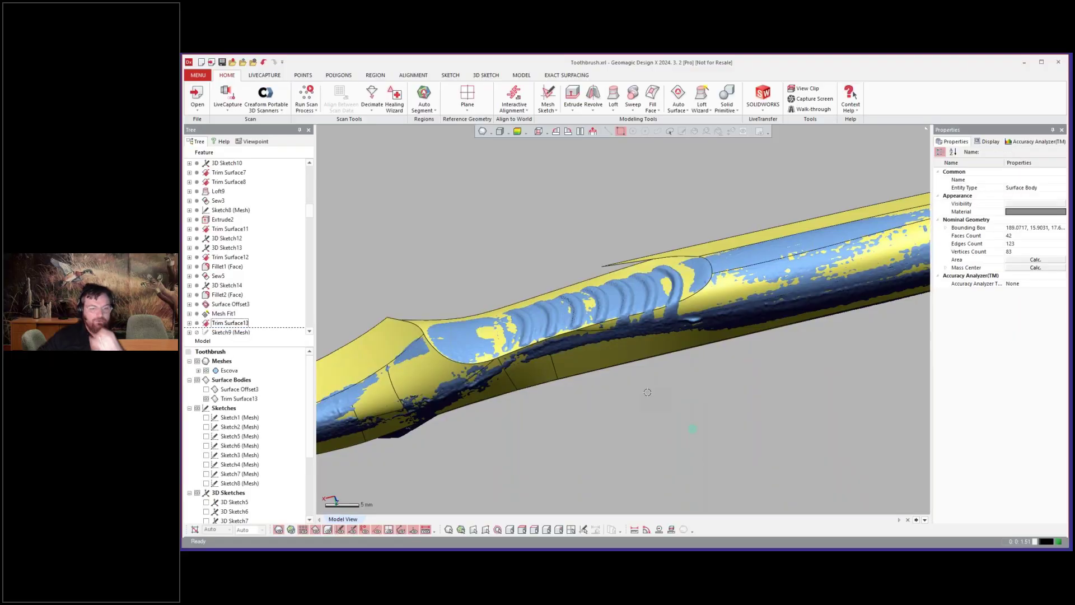
pyautogui.scroll(-5, 652, 392)
pyautogui.moveTo(651, 396); pyautogui.dragTo(657, 339, button='right')
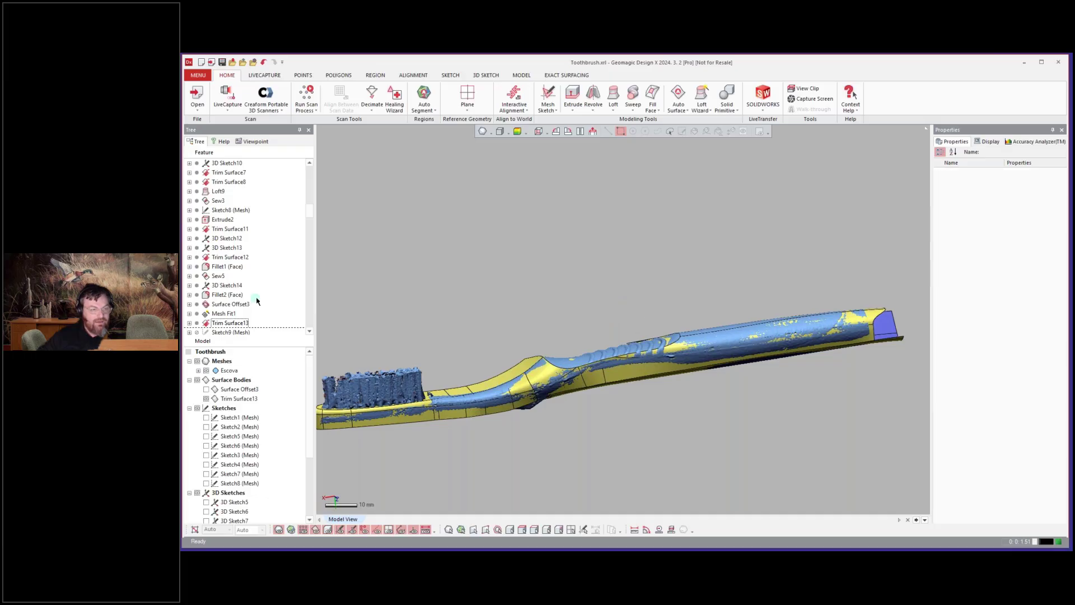
# Roll the feature history forward to Trim Surface14 and inspect the whole toothbrush, including the handle end.
pyautogui.scroll(-2, 257, 301)
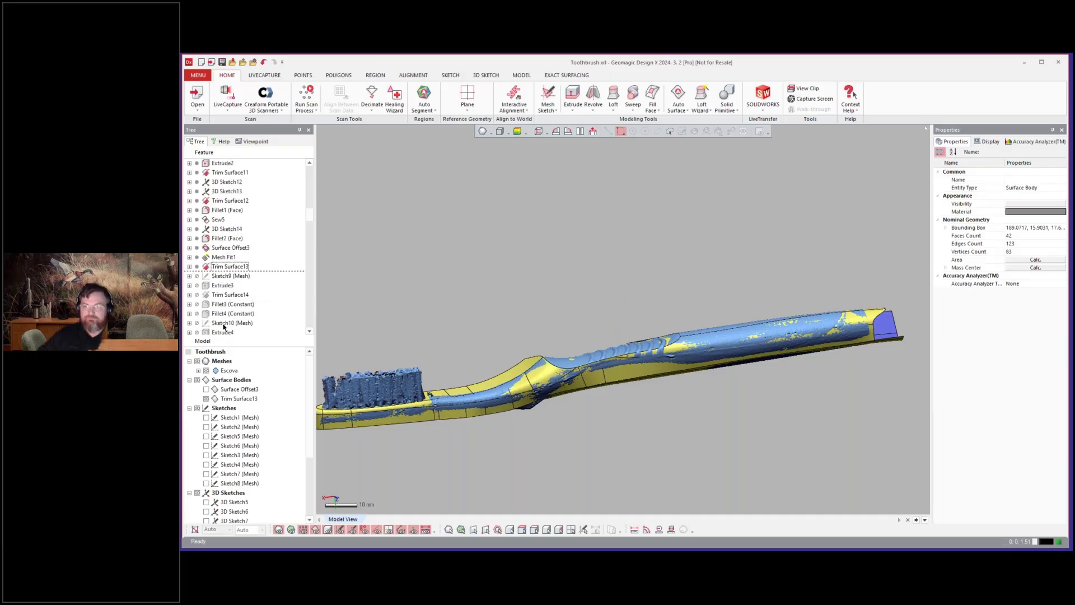
pyautogui.rightClick(217, 296)
pyautogui.click(241, 299)
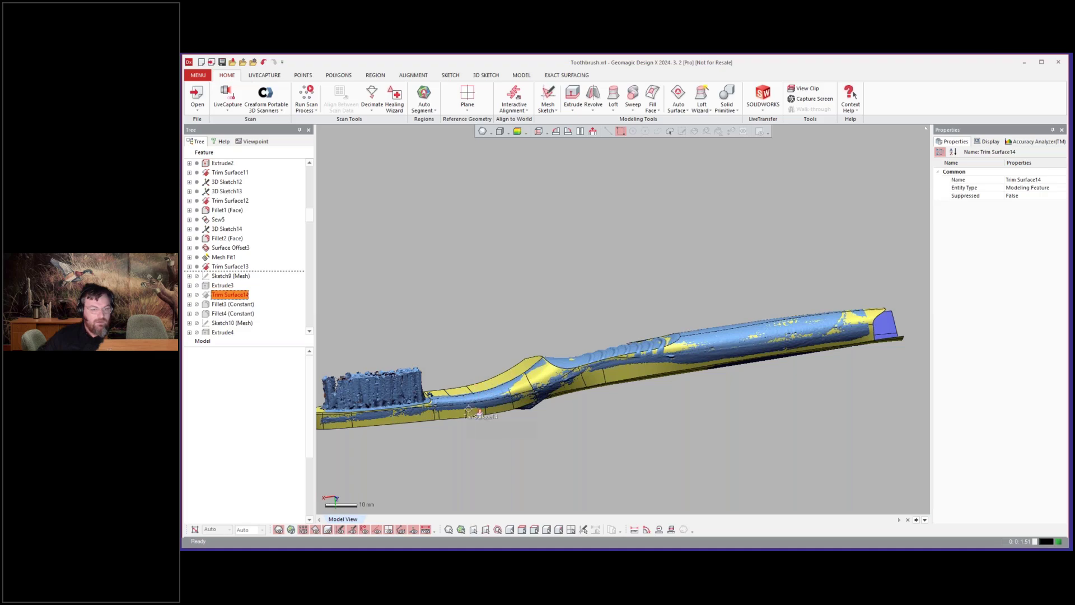
pyautogui.moveTo(422, 409); pyautogui.dragTo(424, 434, button='right')
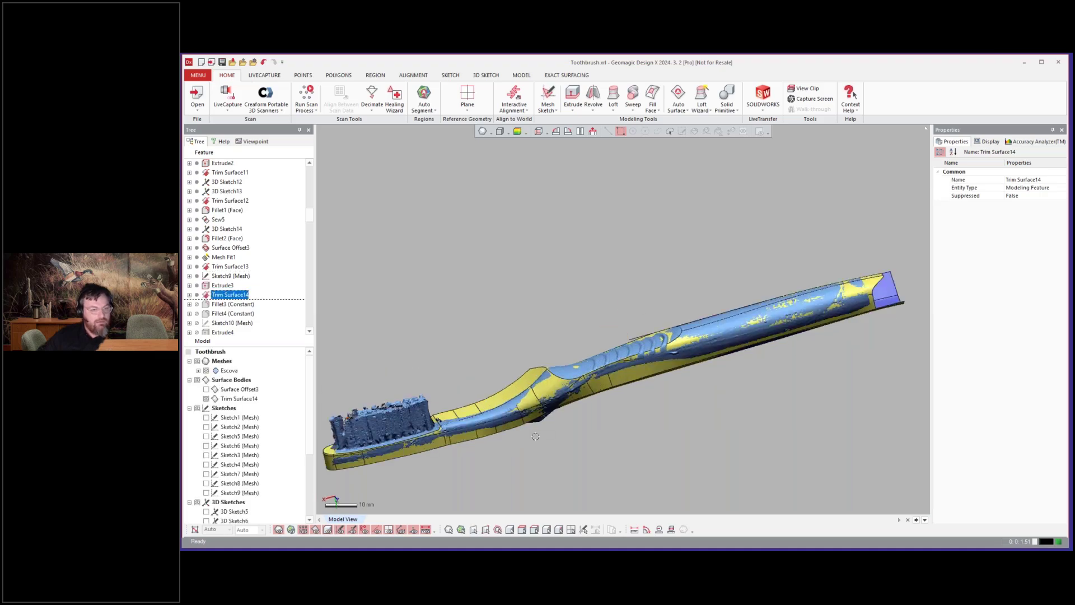
pyautogui.moveTo(535, 436); pyautogui.dragTo(533, 487, button='right')
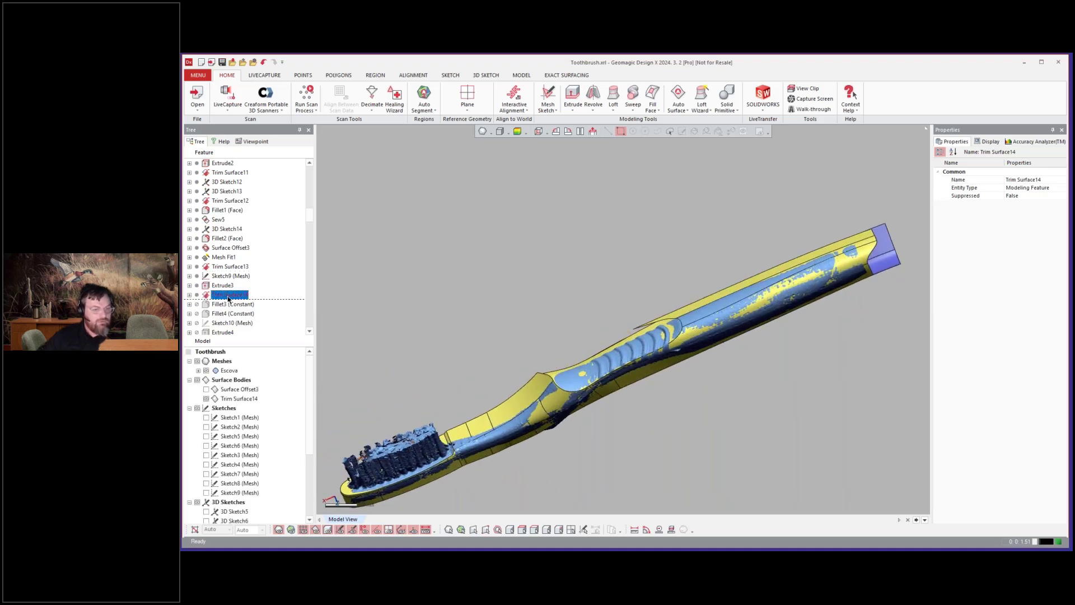
pyautogui.moveTo(546, 292); pyautogui.dragTo(604, 249, button='right')
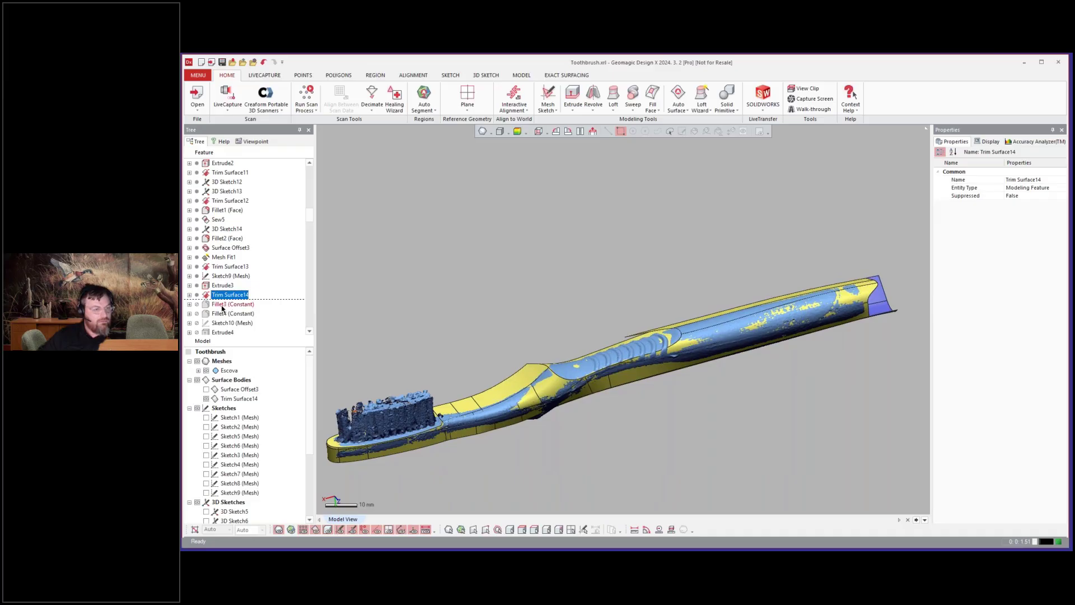
# Roll the feature history forward to Fillet4 (Constant) and inspect the rounded edge around the brush head.
pyautogui.click(220, 313)
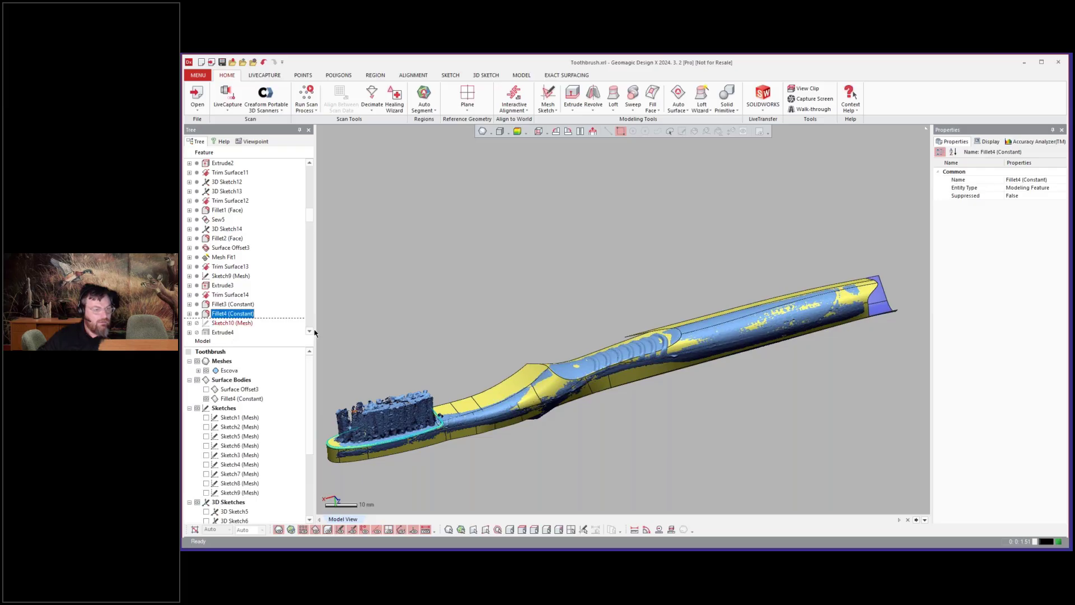
pyautogui.click(583, 283)
pyautogui.moveTo(582, 283)
pyautogui.mouseDown(button='right')
pyautogui.moveTo(703, 271)
pyautogui.moveTo(559, 280)
pyautogui.moveTo(687, 259)
pyautogui.moveTo(661, 275)
pyautogui.mouseUp(button='right')
# Roll the feature history forward to Fillet5 (Face) and inspect the face fillet along the side of the neck and handle.
pyautogui.click(229, 335)
pyautogui.scroll(-3, 238, 280)
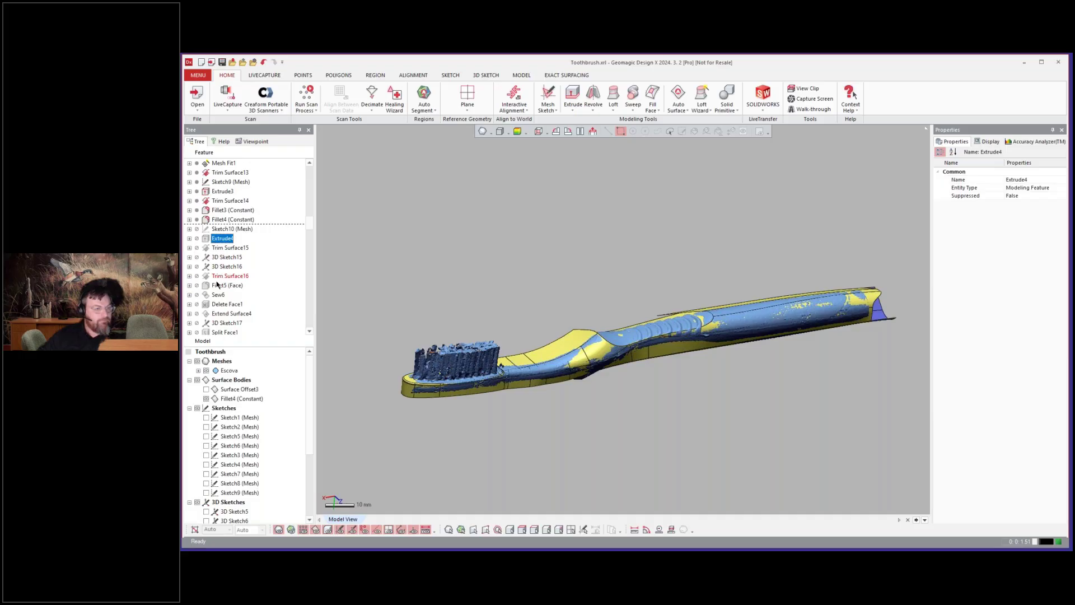
pyautogui.rightClick(215, 285)
pyautogui.click(231, 290)
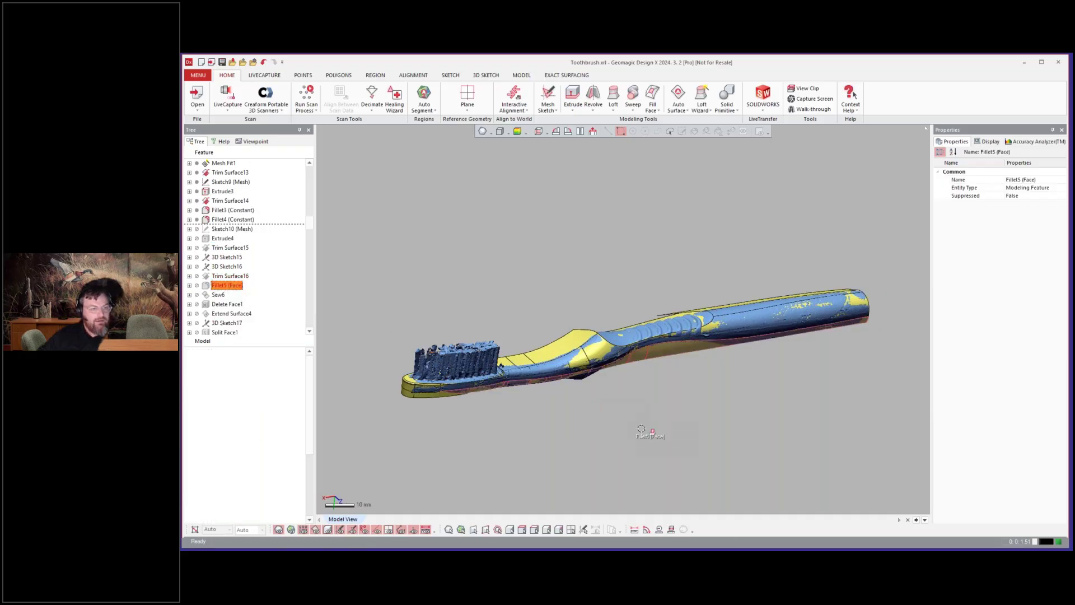
pyautogui.moveTo(663, 429); pyautogui.dragTo(616, 276, button='right')
pyautogui.scroll(5, 588, 278)
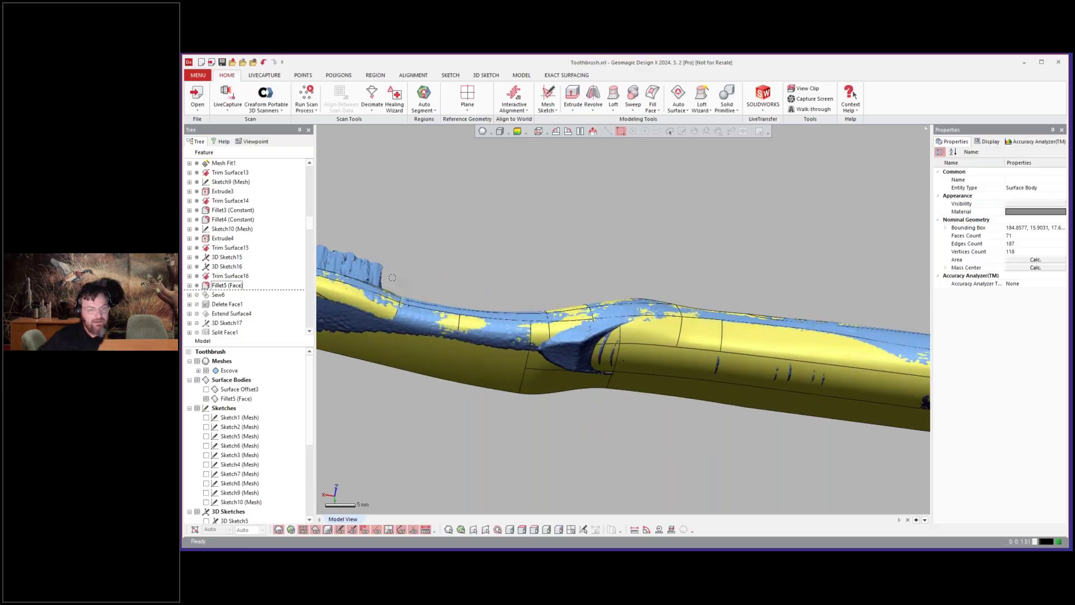
# Review the face sets, 30 mm radius and hold lines of Fillet5 (Face), leaving its definition unchanged.
pyautogui.click(224, 285)
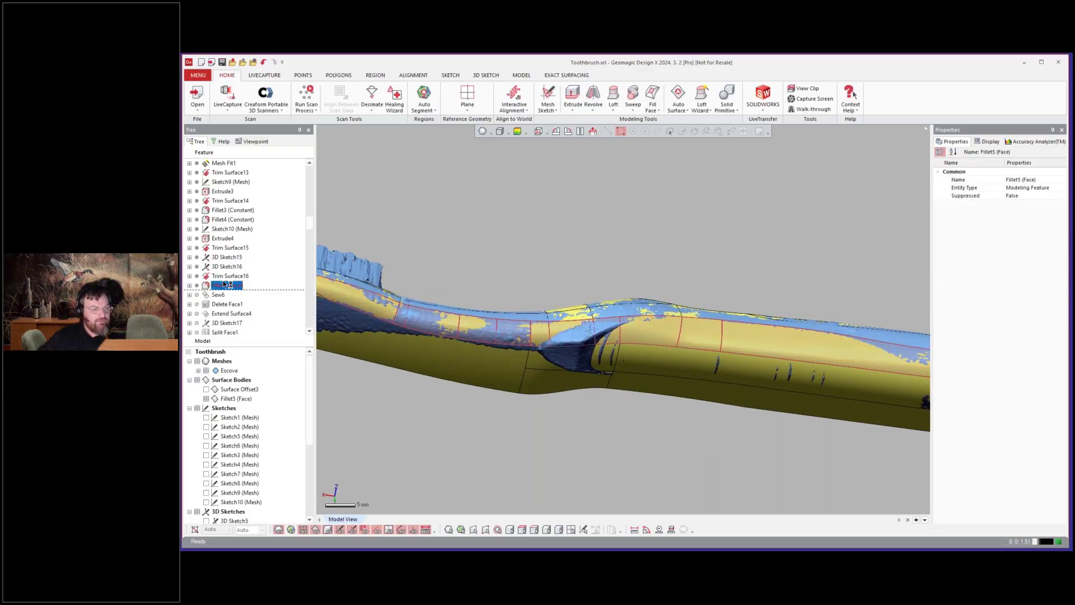
pyautogui.doubleClick(224, 285)
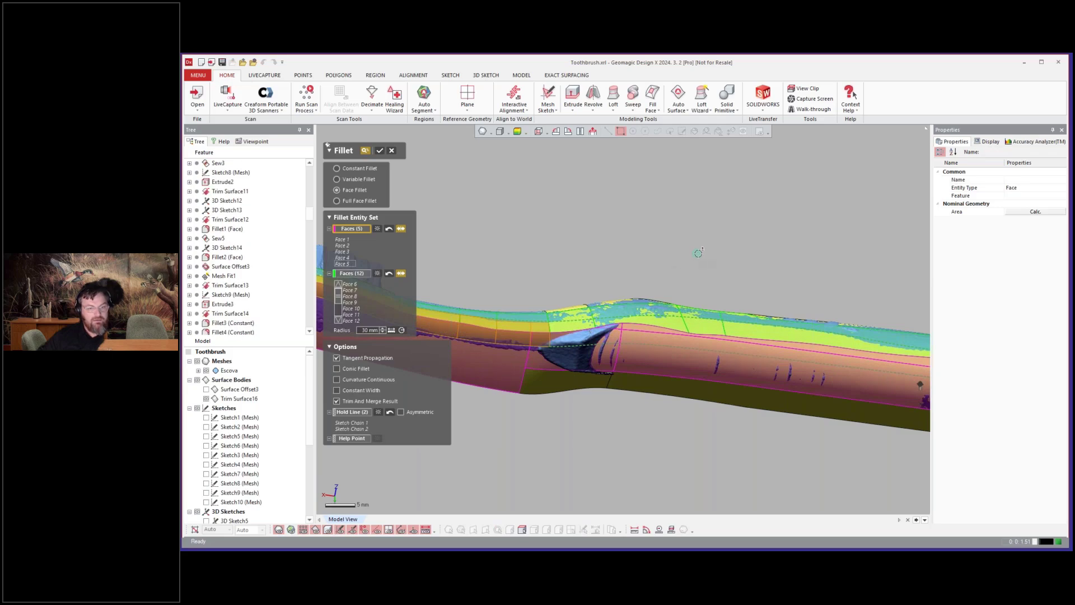
pyautogui.scroll(-3, 680, 291)
pyautogui.moveTo(683, 306); pyautogui.dragTo(428, 194, button='right')
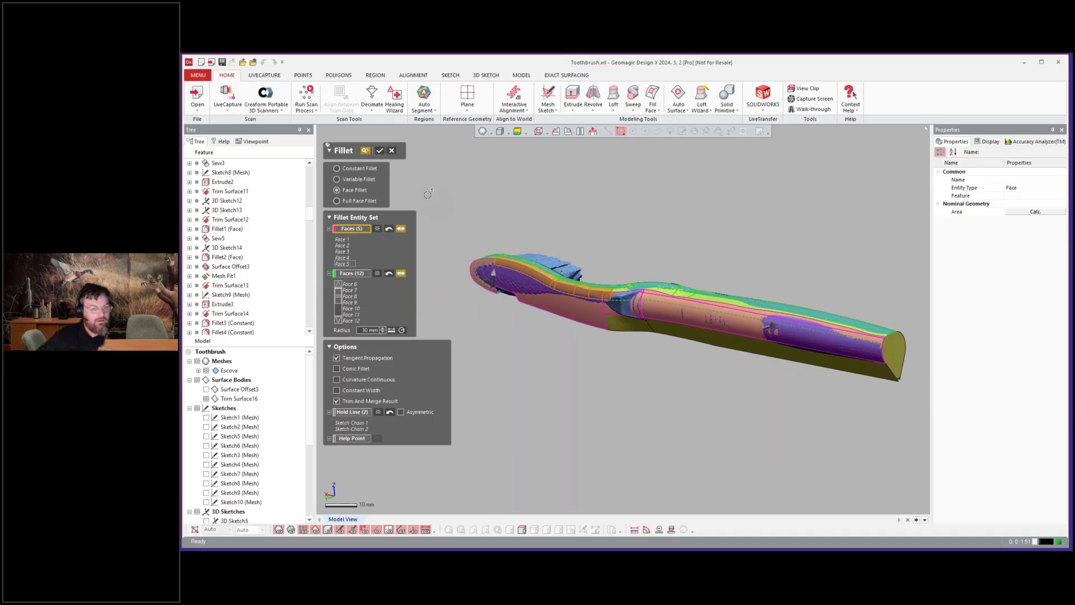
pyautogui.click(392, 150)
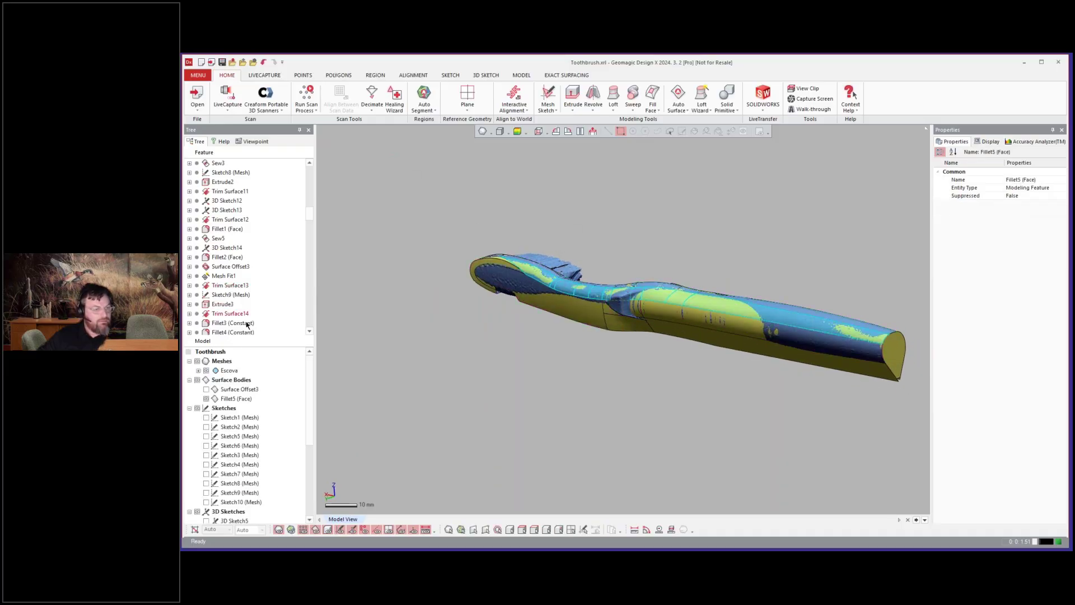
# Roll the feature history forward to Extend Surface4.
pyautogui.scroll(-7, 252, 296)
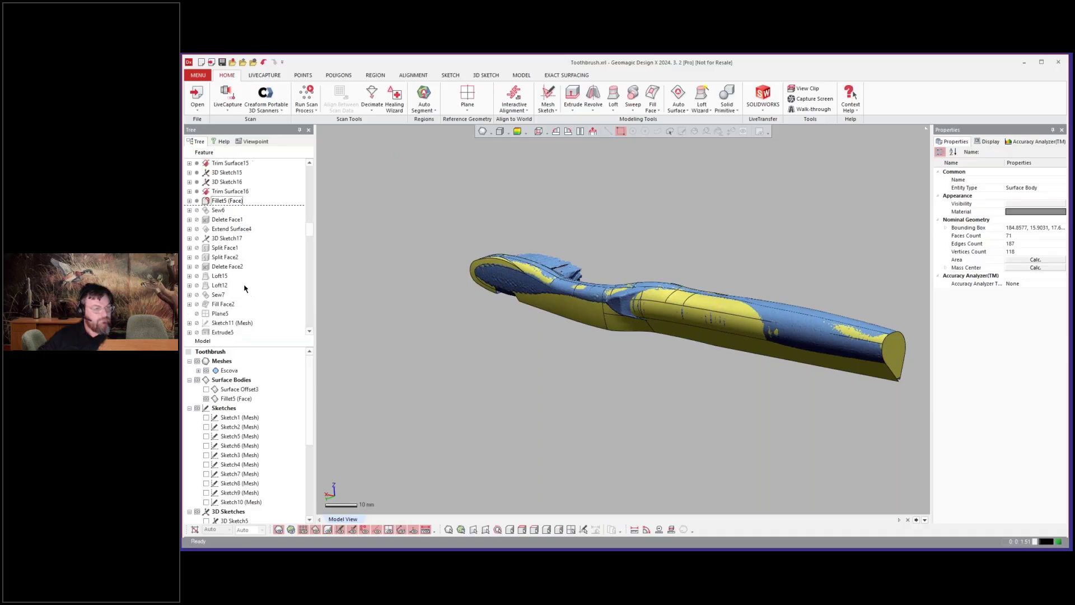
pyautogui.rightClick(221, 230)
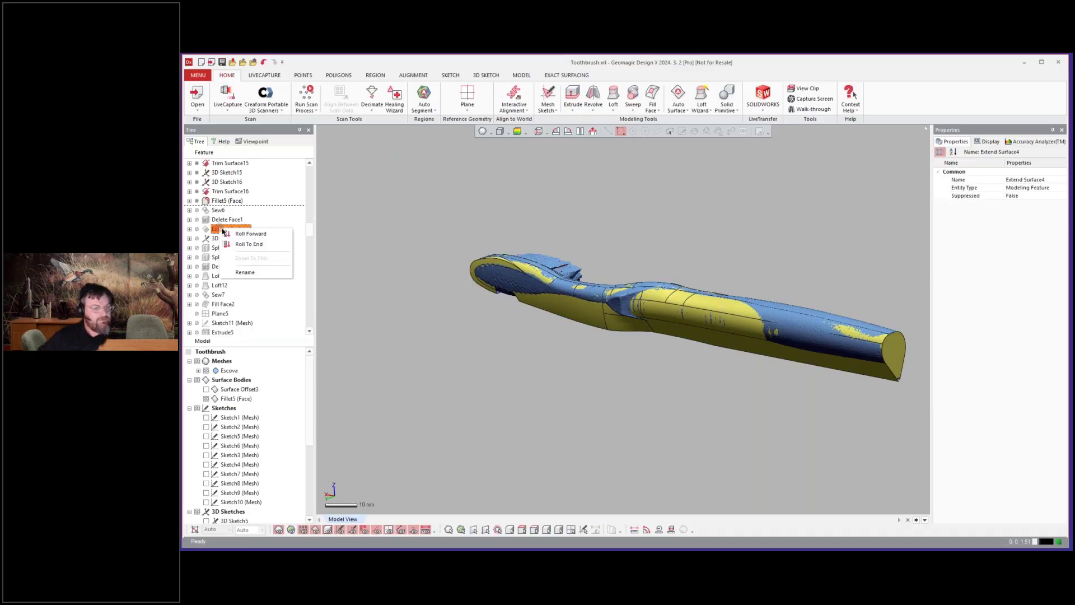
pyautogui.click(237, 231)
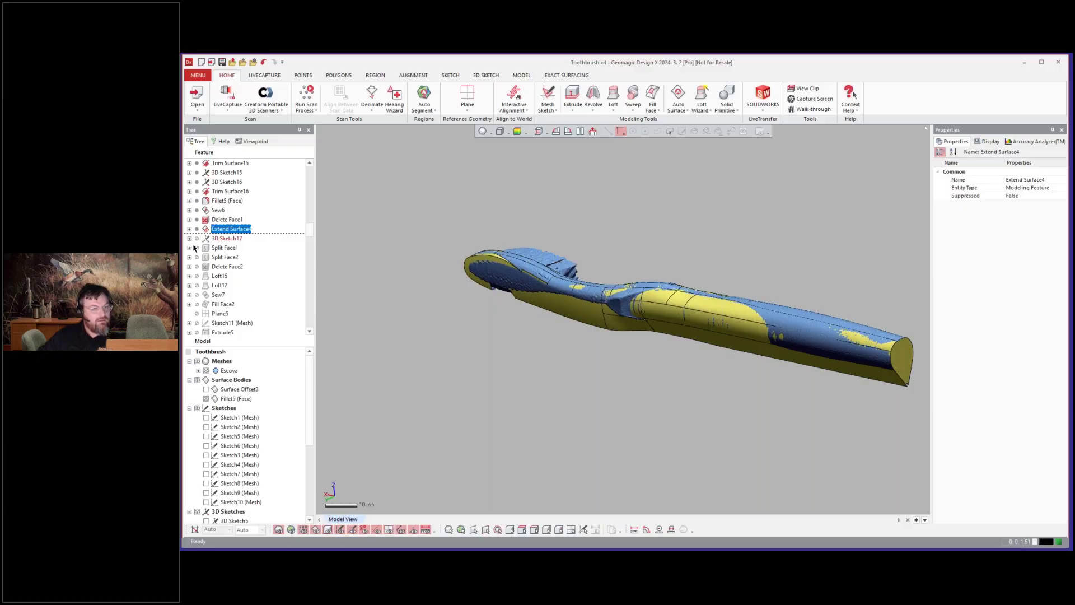
# Roll forward to Split Face2 and hide the scan mesh to inspect the split faces on the brush head up close.
pyautogui.click(224, 257)
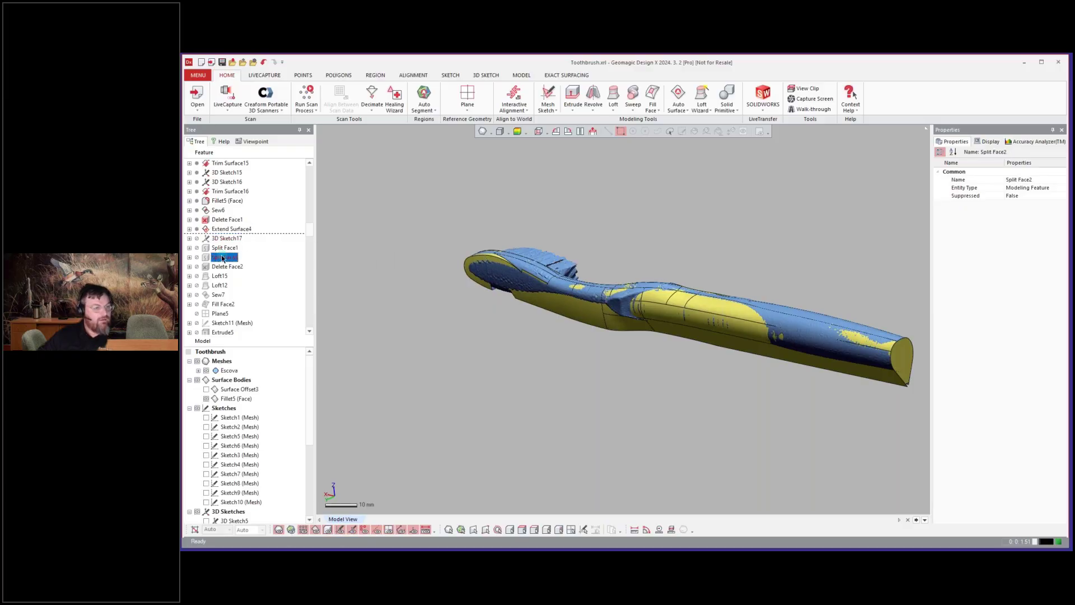
pyautogui.rightClick(224, 258)
pyautogui.click(238, 260)
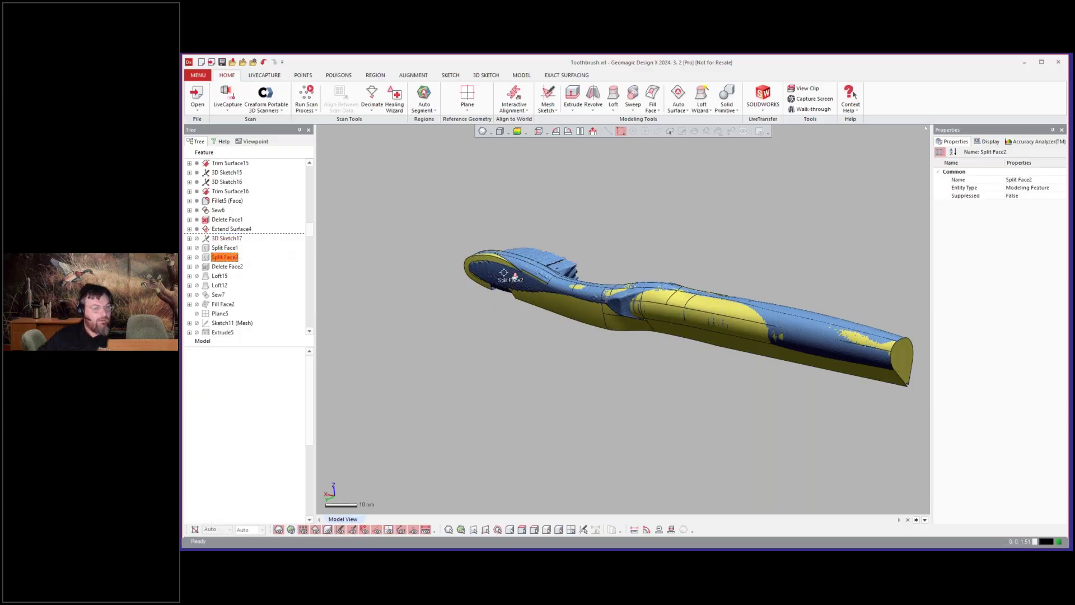
pyautogui.scroll(5, 437, 300)
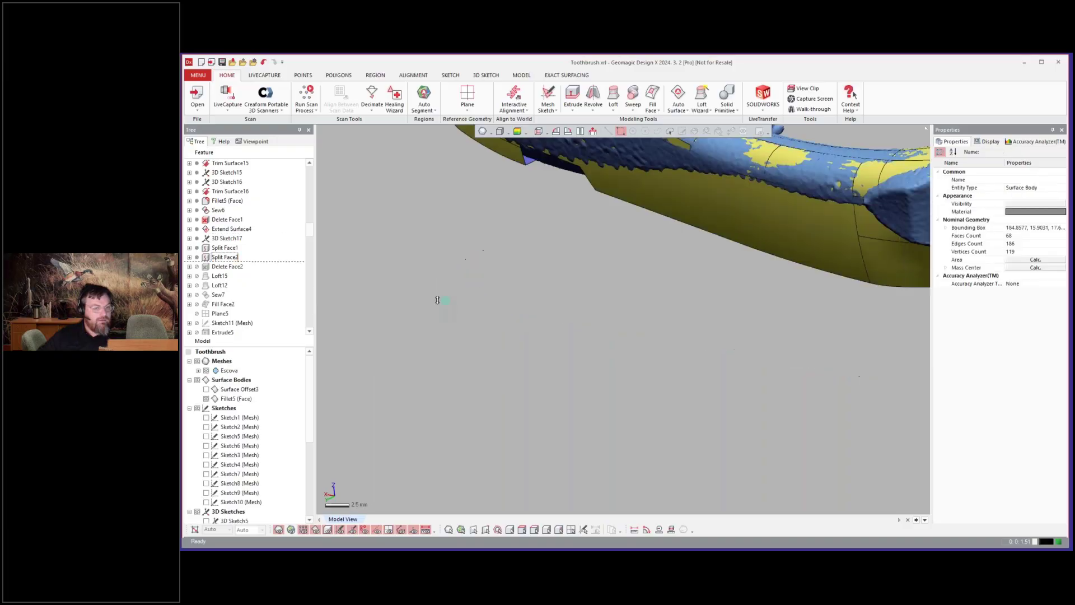
pyautogui.moveTo(488, 388); pyautogui.dragTo(485, 198, button='right')
pyautogui.hotkey('ctrl', '1')
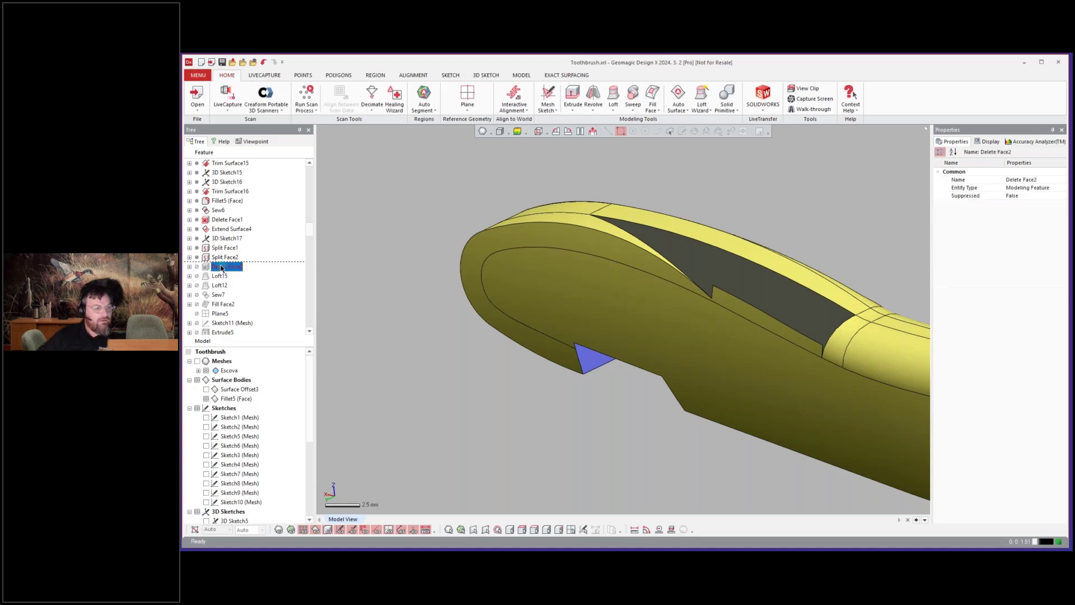
# Roll the feature history forward to Delete Face2 to remove the split-off faces around the brush head.
pyautogui.rightClick(224, 267)
pyautogui.click(255, 269)
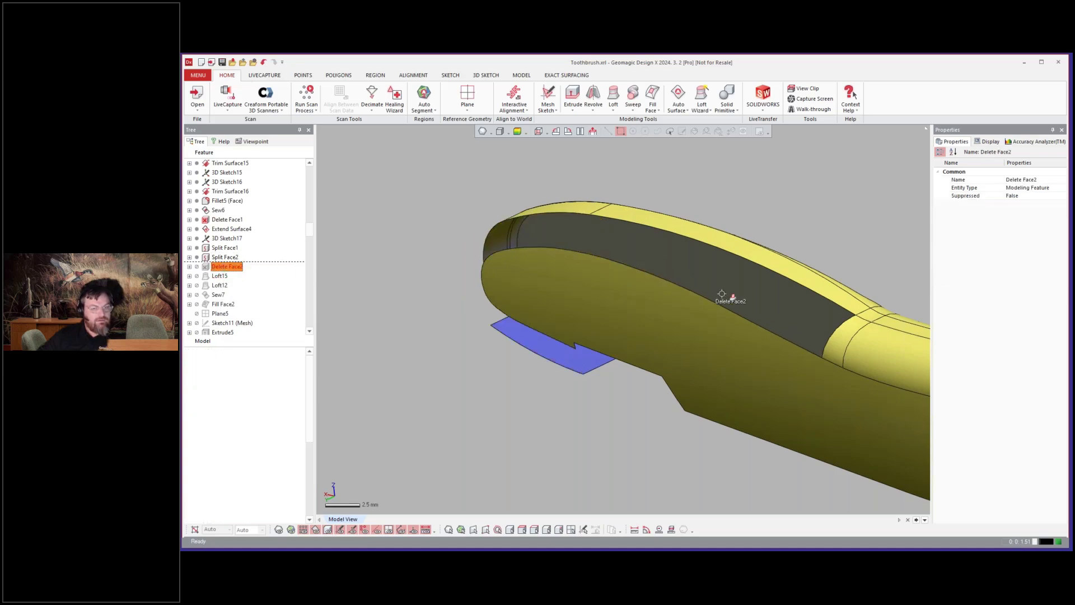
# Roll the feature history forward to Loft12 and inspect the lofted surface along the side of the brush head.
pyautogui.click(594, 229)
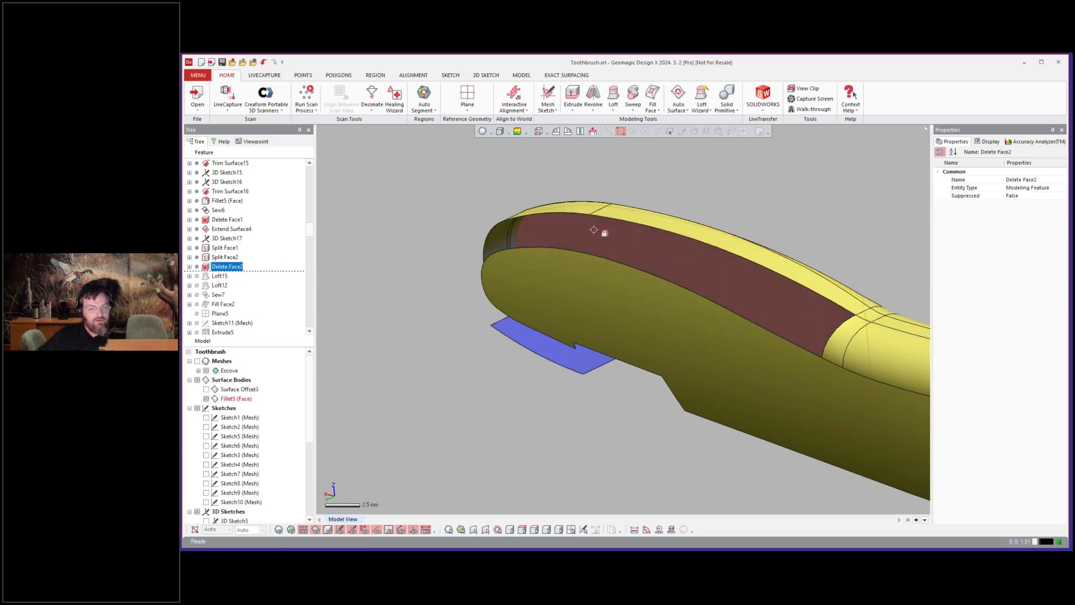
pyautogui.rightClick(222, 289)
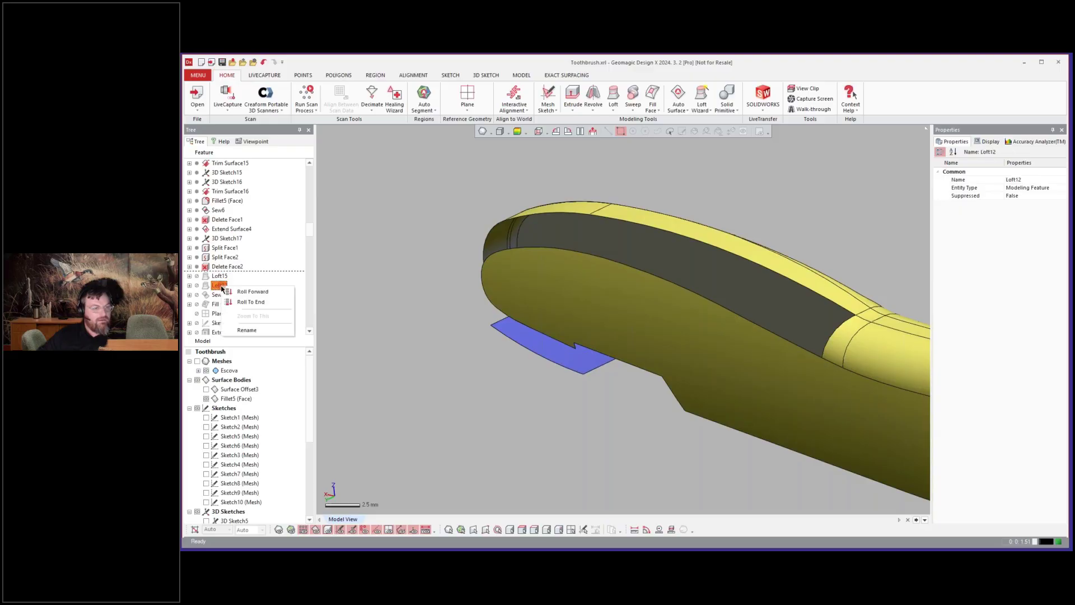
pyautogui.click(229, 291)
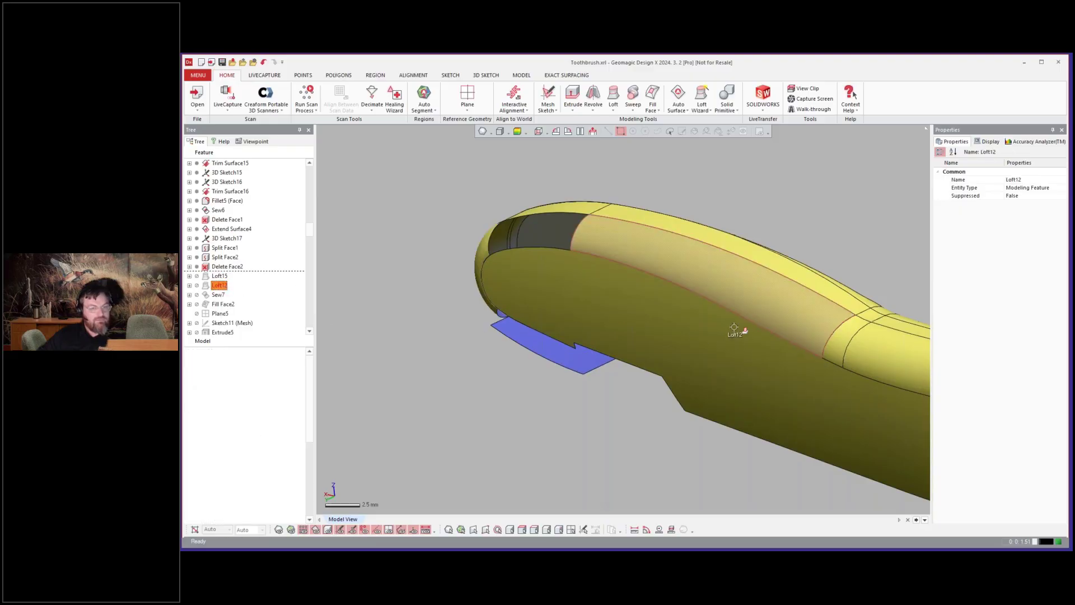
pyautogui.click(697, 327)
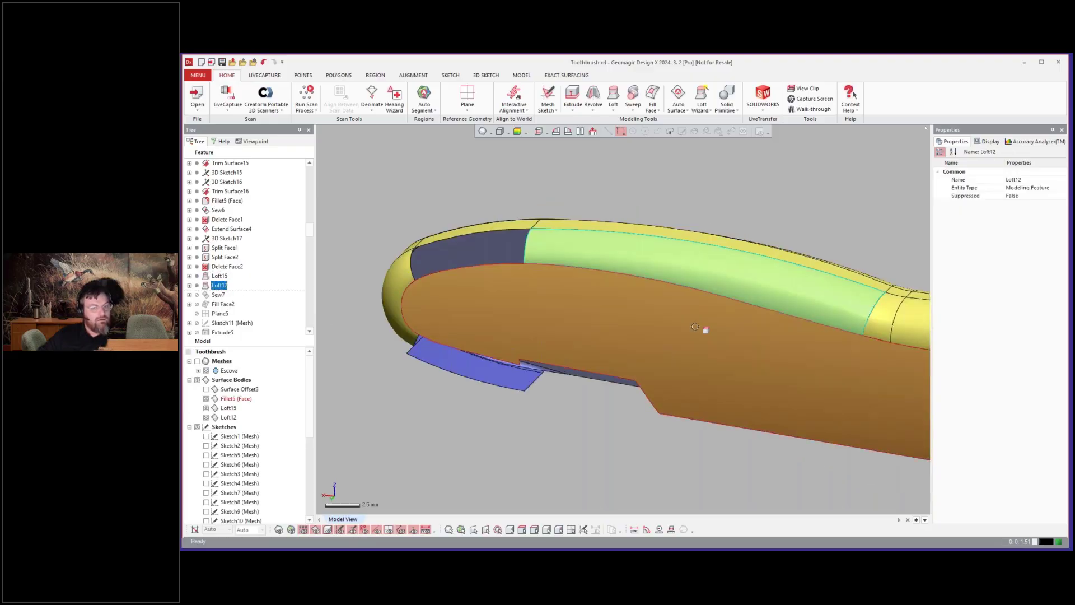
pyautogui.moveTo(700, 329)
pyautogui.mouseDown(button='right')
pyautogui.moveTo(695, 383)
pyautogui.moveTo(694, 338)
pyautogui.mouseUp(button='right')
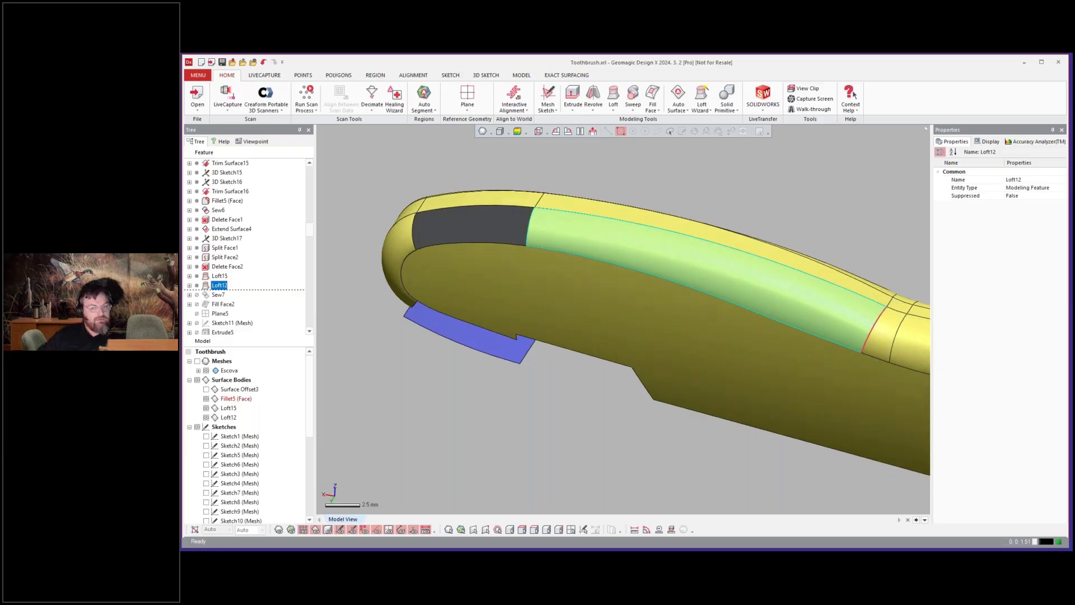
pyautogui.moveTo(491, 276); pyautogui.dragTo(576, 260, button='right')
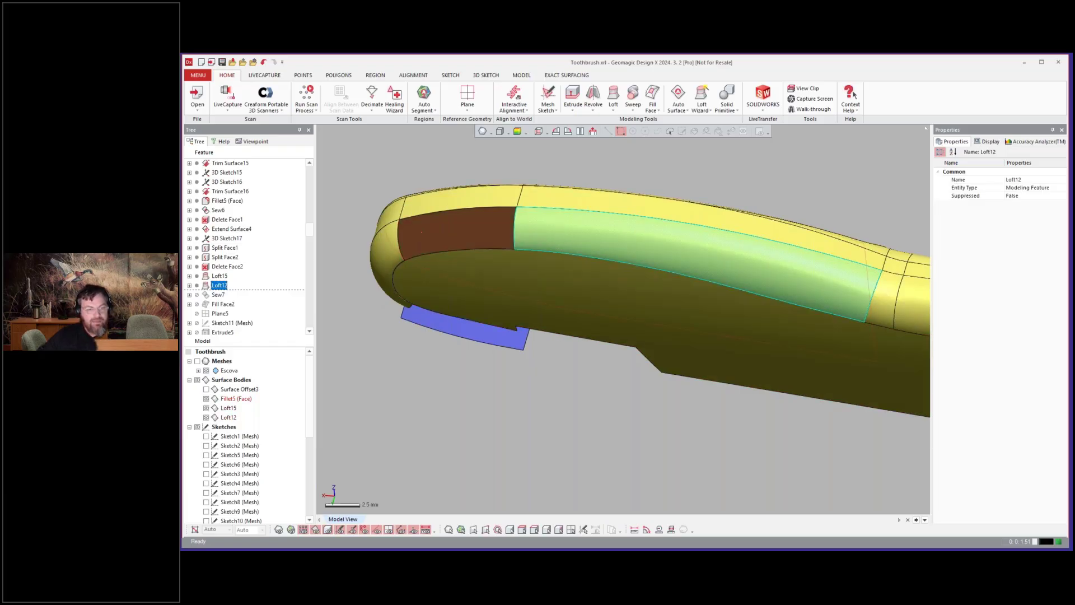
pyautogui.moveTo(743, 247)
pyautogui.mouseDown(button='right')
pyautogui.moveTo(736, 314)
pyautogui.moveTo(749, 273)
pyautogui.moveTo(557, 278)
pyautogui.moveTo(458, 264)
pyautogui.moveTo(427, 300)
pyautogui.moveTo(612, 317)
pyautogui.moveTo(588, 239)
pyautogui.mouseUp(button='right')
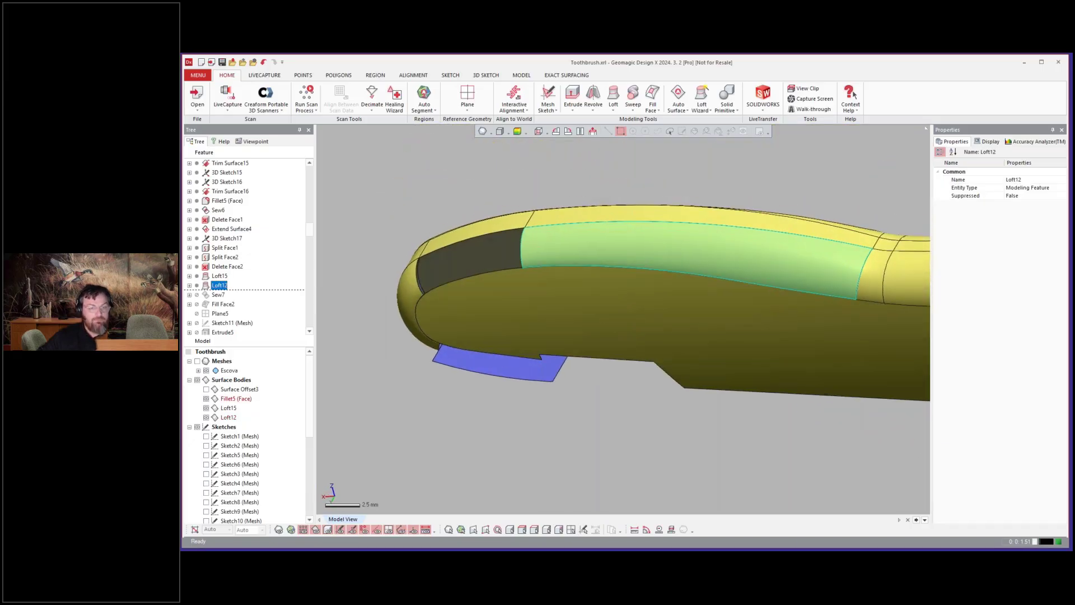
# Roll the feature history forward to Fill Face2 to close the remaining gap at the tip of the brush head.
pyautogui.click(216, 305)
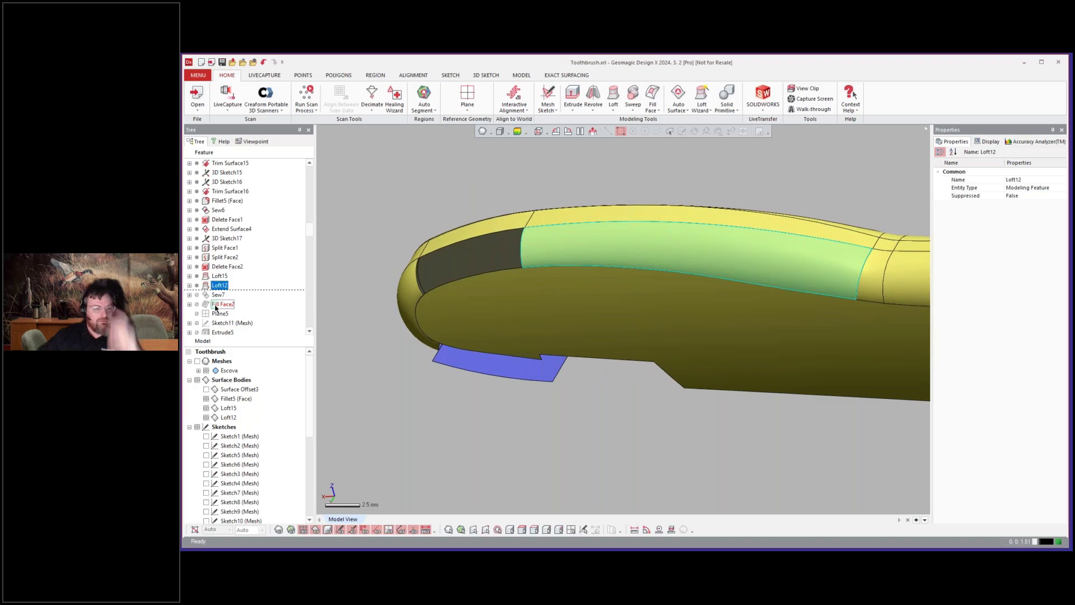
pyautogui.scroll(-1, 215, 306)
pyautogui.scroll(-1, 219, 291)
pyautogui.rightClick(213, 252)
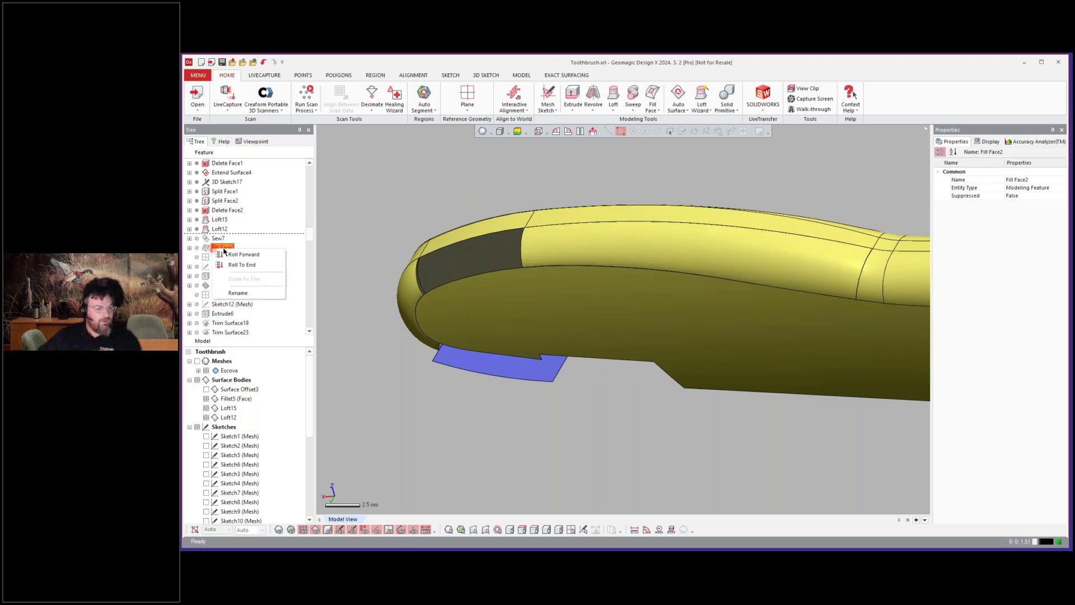
pyautogui.click(238, 255)
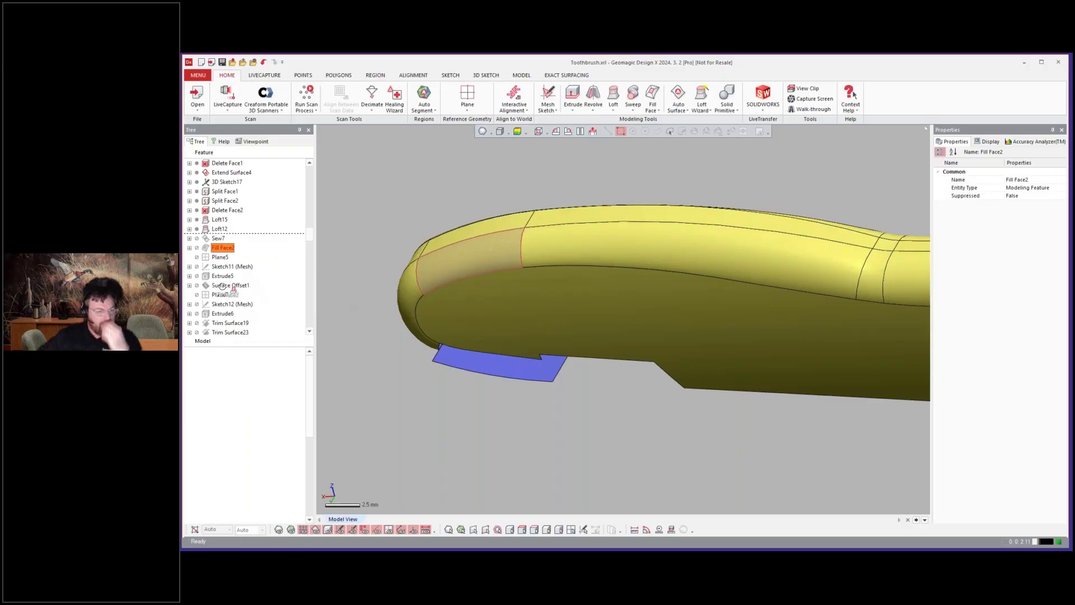
pyautogui.click(450, 187)
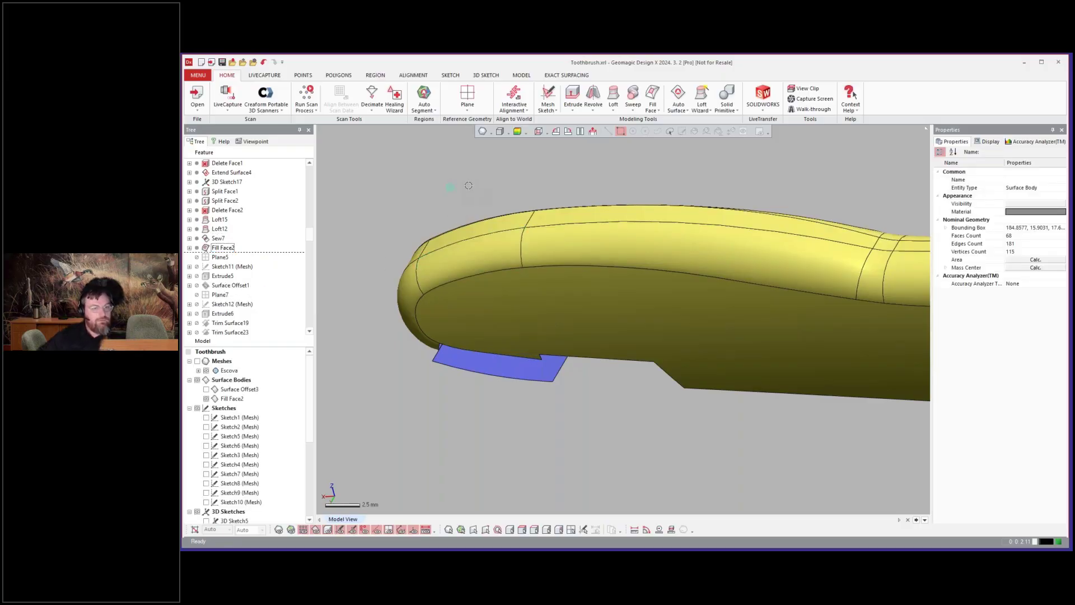
pyautogui.moveTo(468, 185); pyautogui.dragTo(411, 219, button='right')
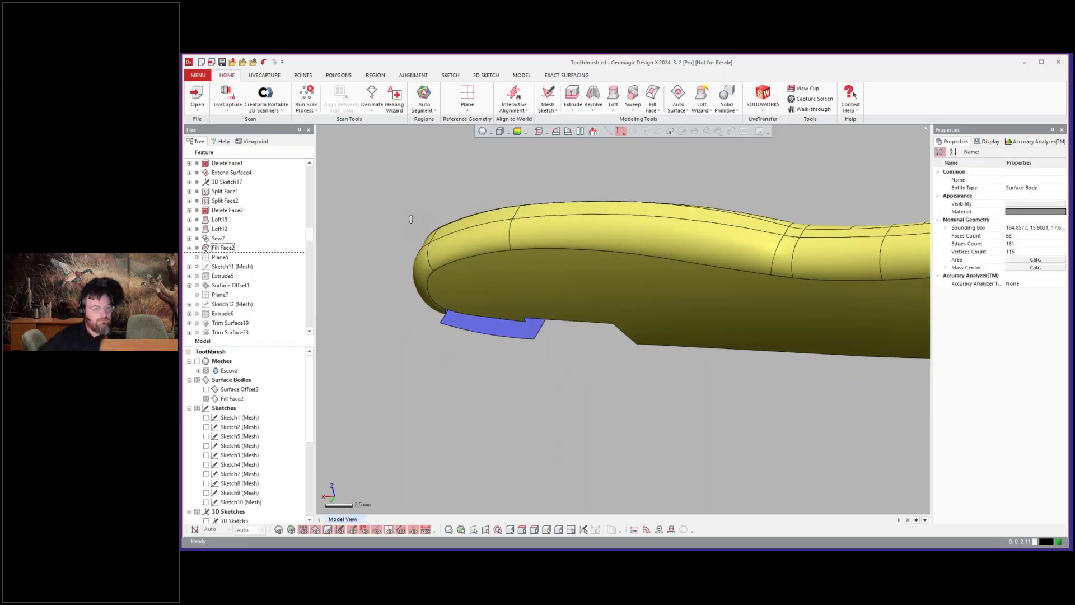
# Roll forward to Surface Offset1 and inspect the extruded surfaces crossing the toothbrush's grip area.
pyautogui.click(219, 285)
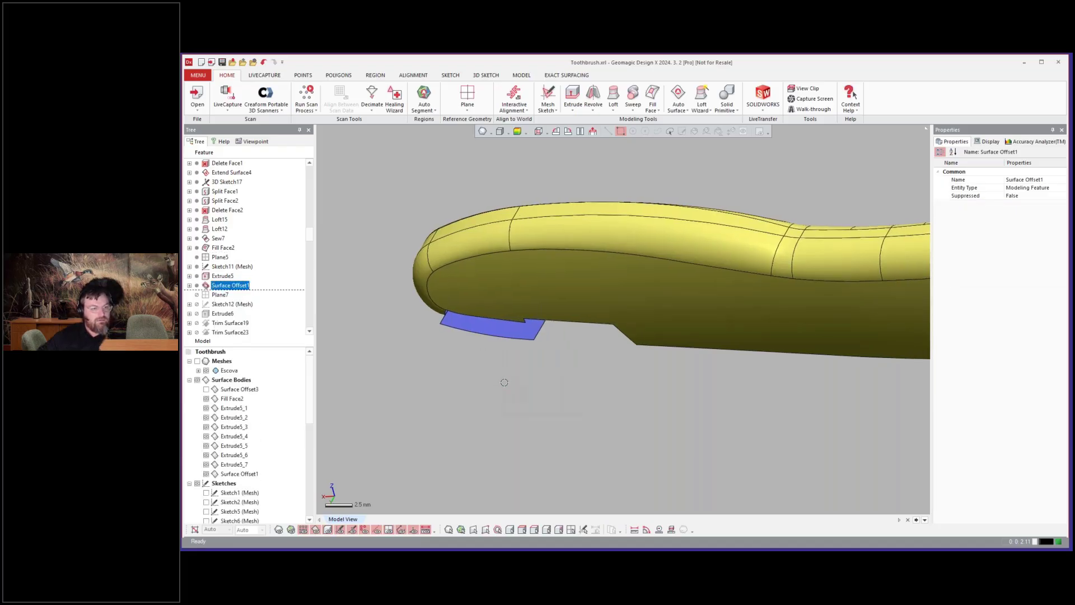
pyautogui.scroll(-6, 508, 383)
pyautogui.moveTo(621, 330)
pyautogui.mouseDown(button='right')
pyautogui.moveTo(629, 332)
pyautogui.moveTo(492, 384)
pyautogui.moveTo(510, 411)
pyautogui.moveTo(727, 433)
pyautogui.moveTo(770, 401)
pyautogui.moveTo(732, 238)
pyautogui.moveTo(643, 302)
pyautogui.moveTo(727, 297)
pyautogui.moveTo(700, 271)
pyautogui.moveTo(666, 291)
pyautogui.moveTo(696, 297)
pyautogui.moveTo(666, 300)
pyautogui.mouseUp(button='right')
pyautogui.scroll(2, 727, 433)
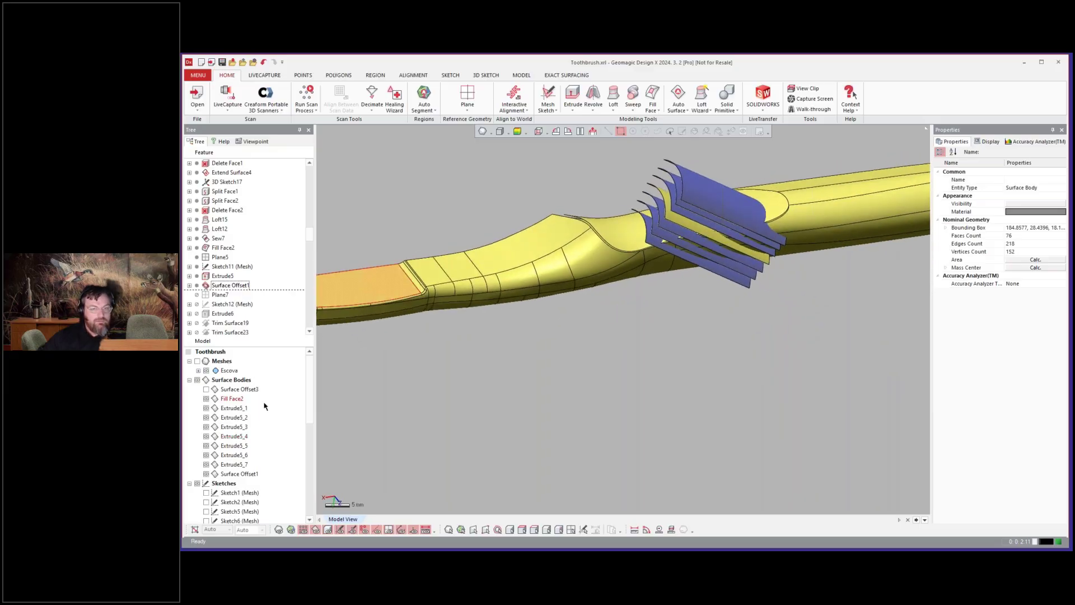
# Hide the Fill Face2 and Surface Offset1 bodies and show the scan mesh to compare the Extrude5 surfaces with the grip ridges.
pyautogui.click(206, 398)
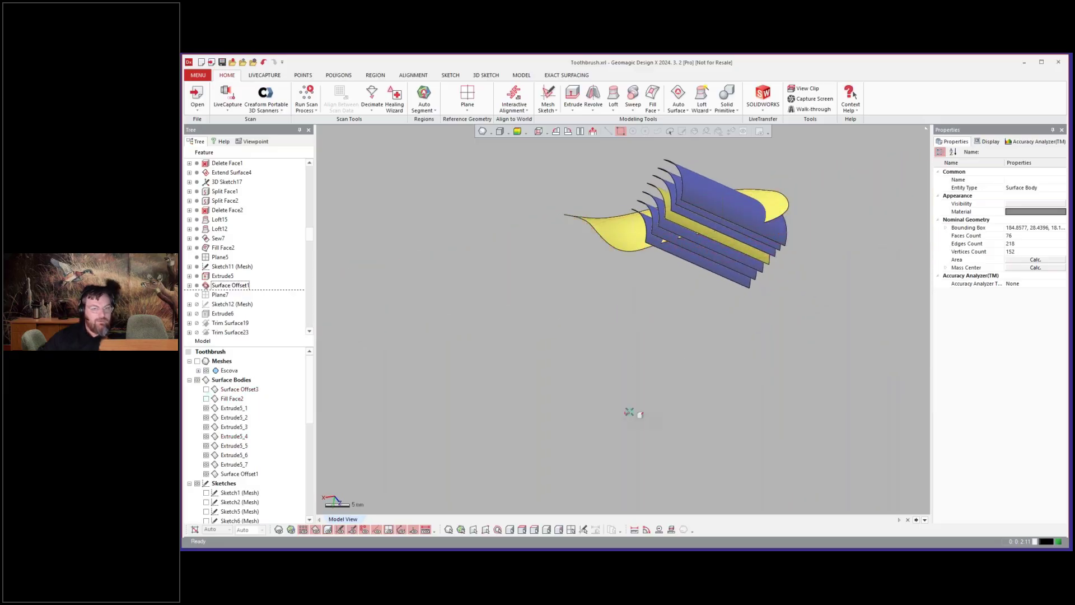
pyautogui.moveTo(629, 412); pyautogui.dragTo(577, 386, button='right')
pyautogui.scroll(1, 576, 386)
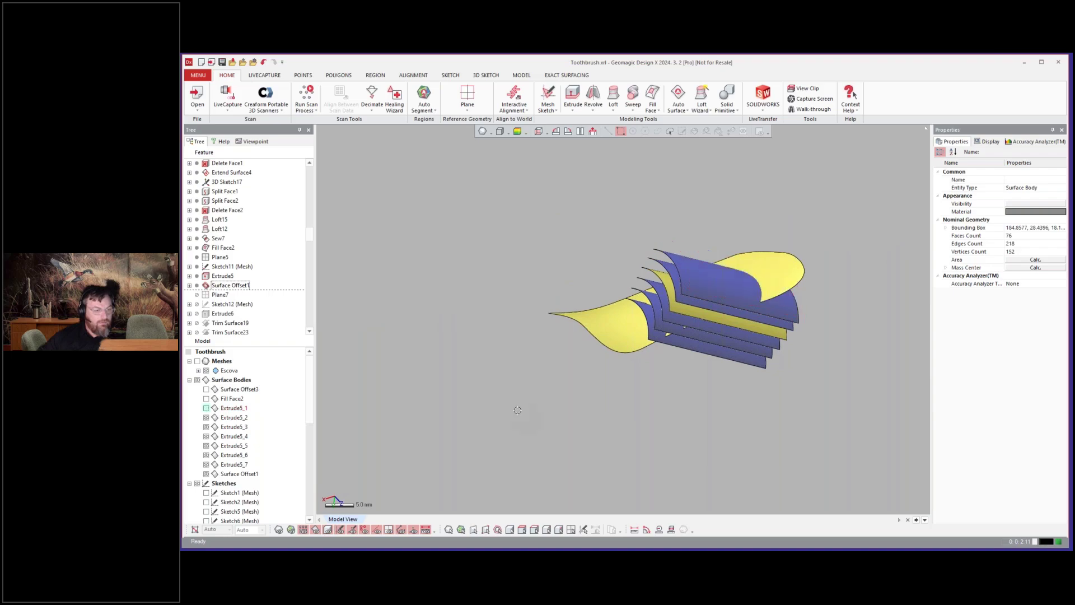
pyautogui.moveTo(525, 412); pyautogui.dragTo(533, 413, button='right')
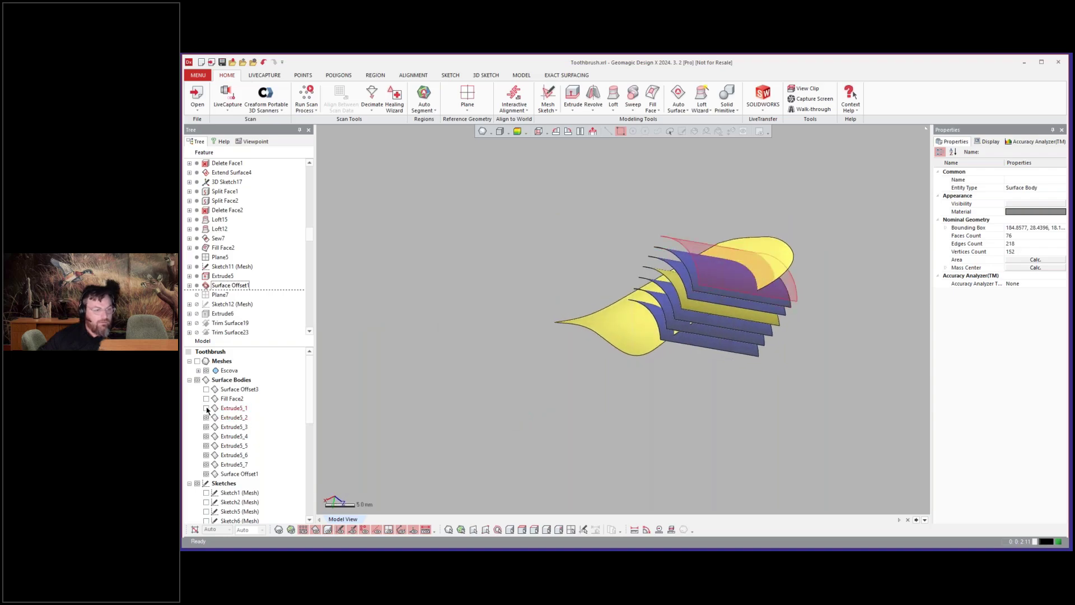
pyautogui.click(206, 473)
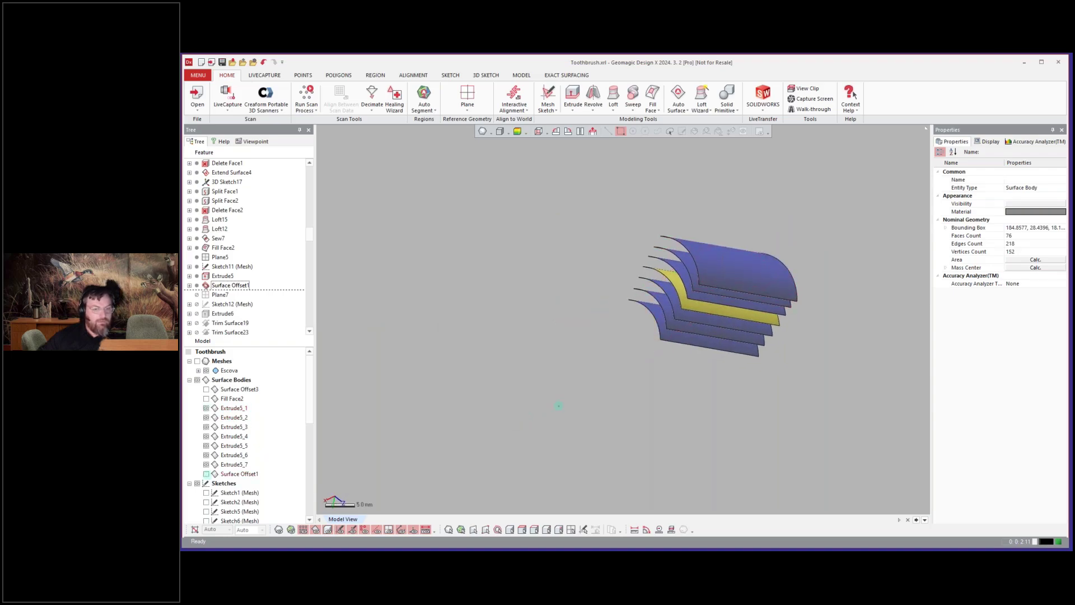
pyautogui.hotkey('ctrl', '1')
pyautogui.moveTo(594, 384)
pyautogui.mouseDown(button='right')
pyautogui.moveTo(576, 409)
pyautogui.moveTo(451, 426)
pyautogui.mouseUp(button='right')
pyautogui.scroll(4, 595, 383)
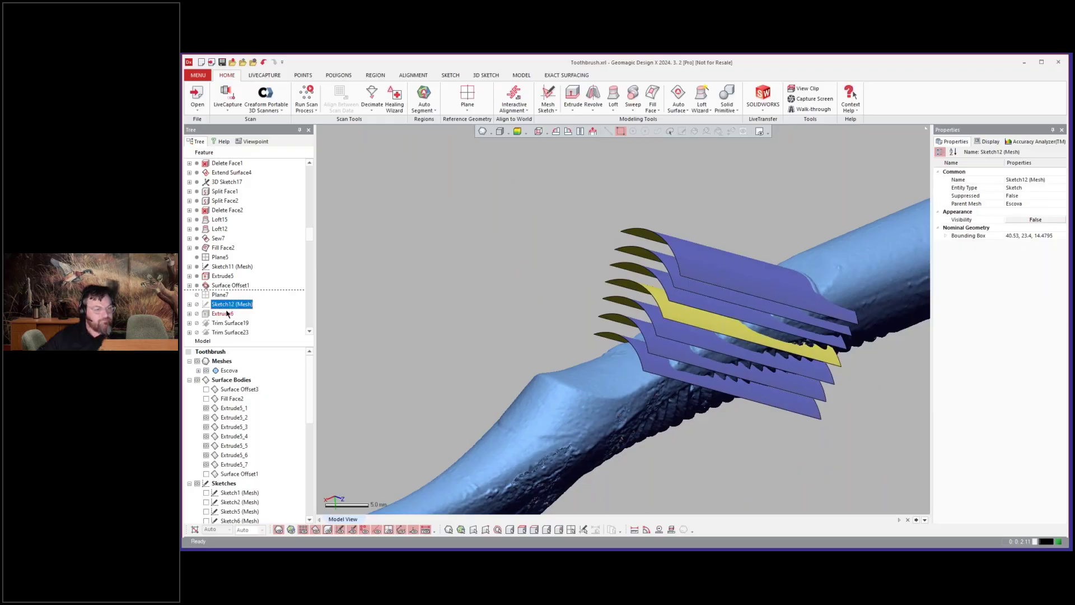
# Roll the feature history forward to Extrude6 and view its surfaces intersecting the Extrude5 surfaces.
pyautogui.click(226, 313)
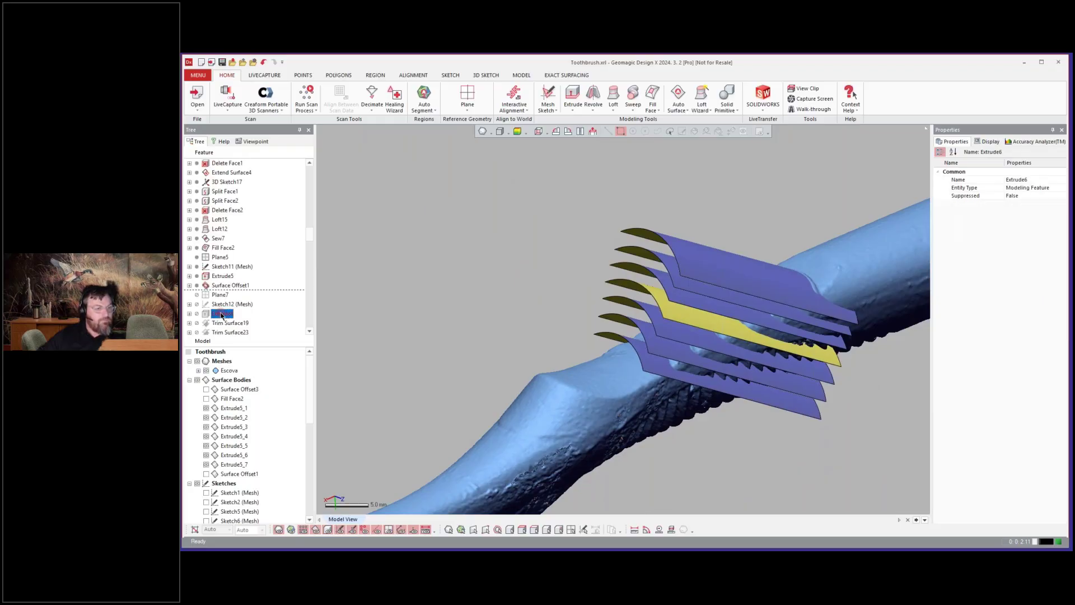
pyautogui.doubleClick(221, 314)
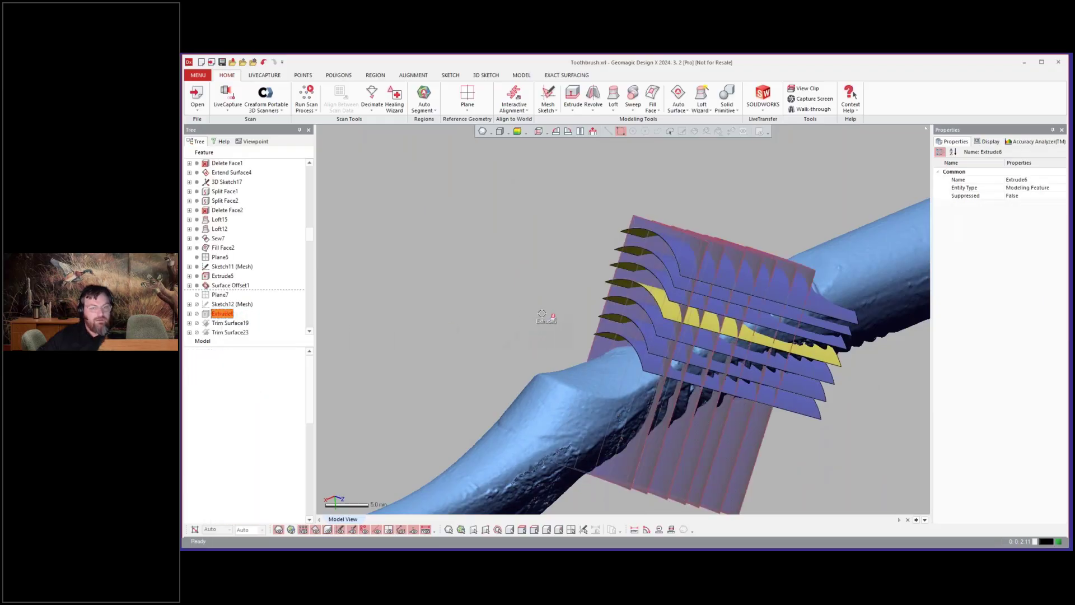
pyautogui.moveTo(483, 312); pyautogui.dragTo(516, 368, button='right')
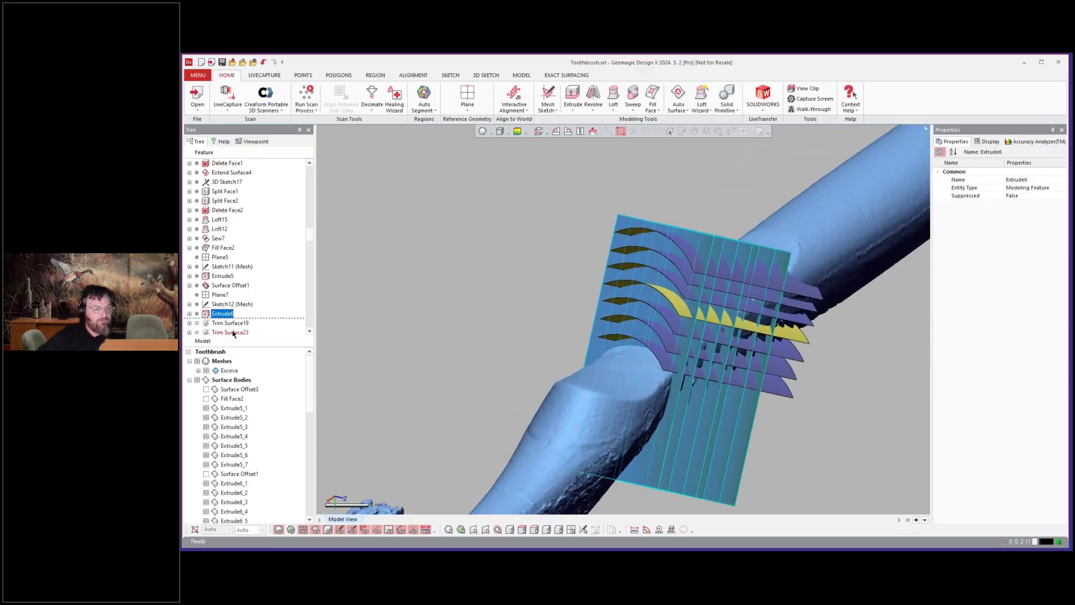
pyautogui.click(249, 314)
# Roll the feature history forward to Trim Surface20 and inspect the trimmed grip ridges against the scan mesh.
pyautogui.scroll(-4, 248, 306)
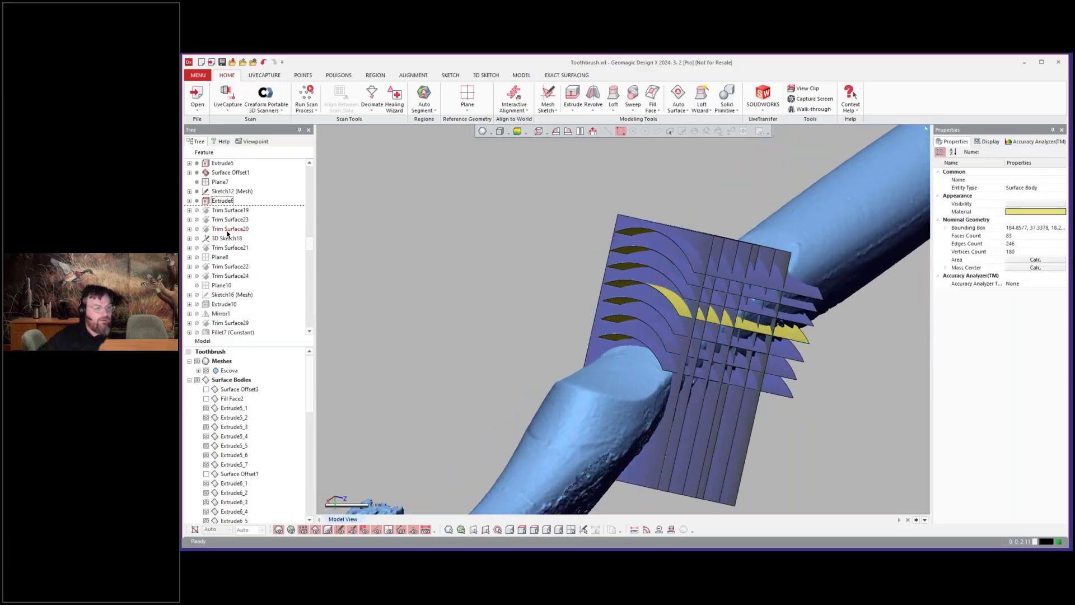
pyautogui.click(228, 234)
pyautogui.rightClick(228, 234)
pyautogui.click(242, 235)
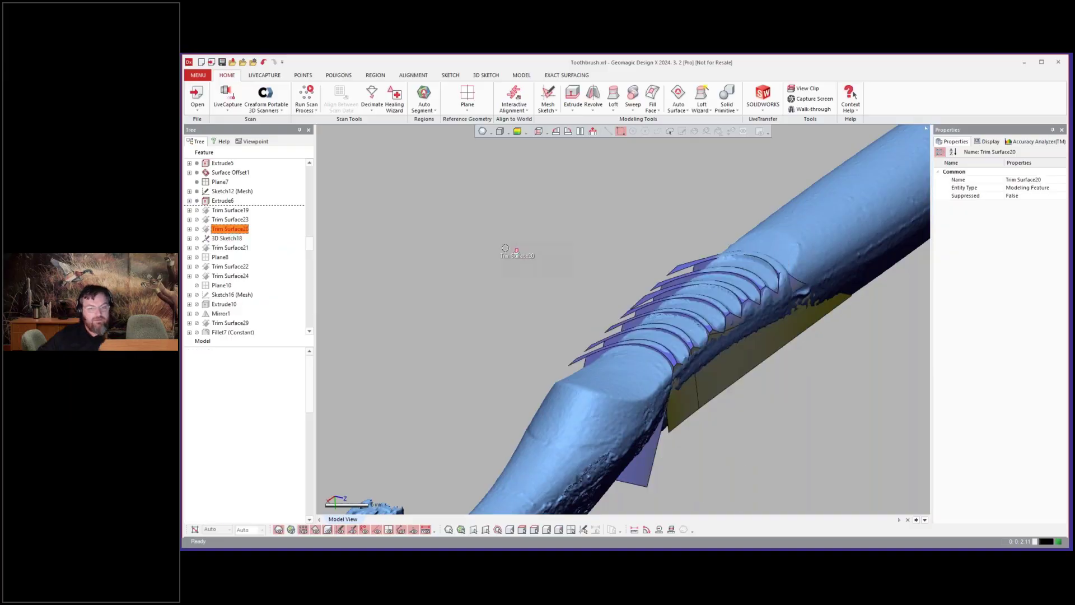
pyautogui.scroll(4, 785, 395)
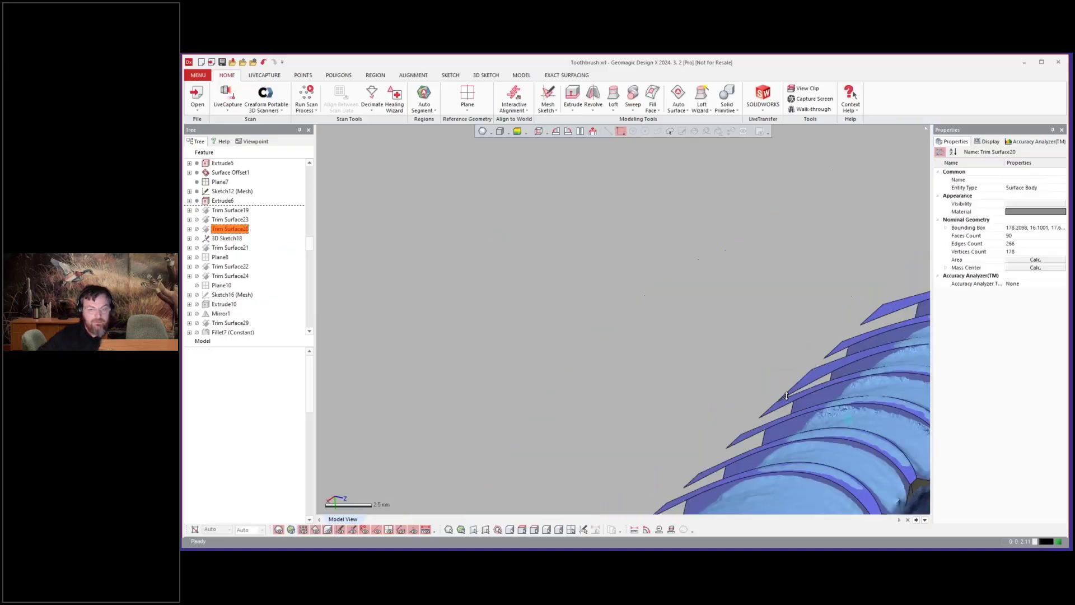
pyautogui.scroll(-4, 815, 290)
pyautogui.moveTo(746, 286)
pyautogui.mouseDown(button='right')
pyautogui.moveTo(817, 409)
pyautogui.moveTo(628, 376)
pyautogui.mouseUp(button='right')
pyautogui.scroll(-3, 629, 377)
pyautogui.scroll(5, 722, 332)
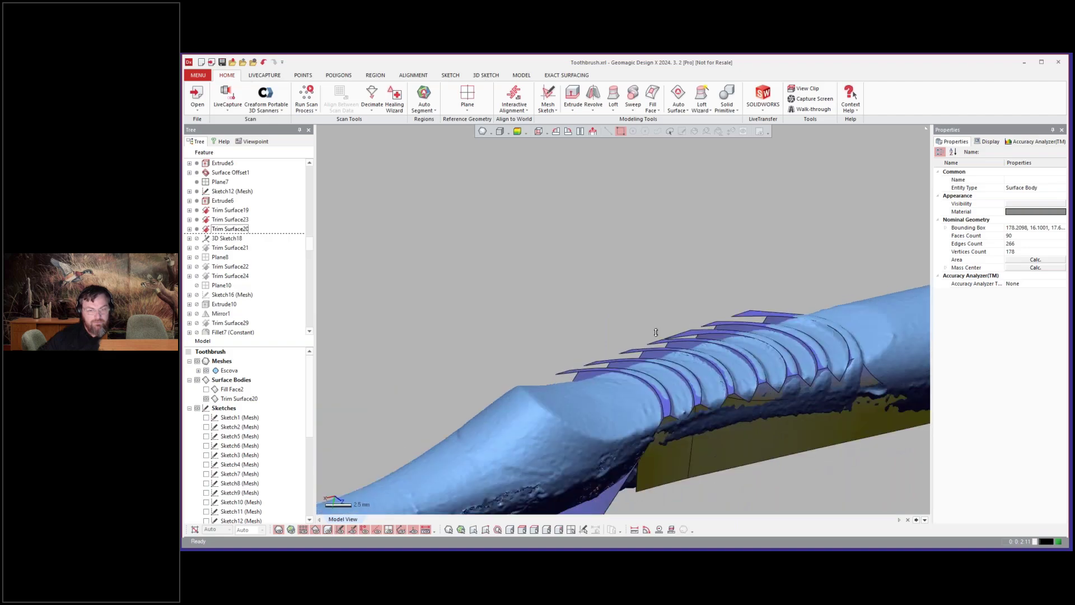
# Trace the large face below the grip ridges back to its source feature in the history.
pyautogui.moveTo(656, 332); pyautogui.dragTo(593, 364, button='right')
pyautogui.scroll(-3, 600, 338)
pyautogui.scroll(4, 686, 419)
pyautogui.click(586, 365)
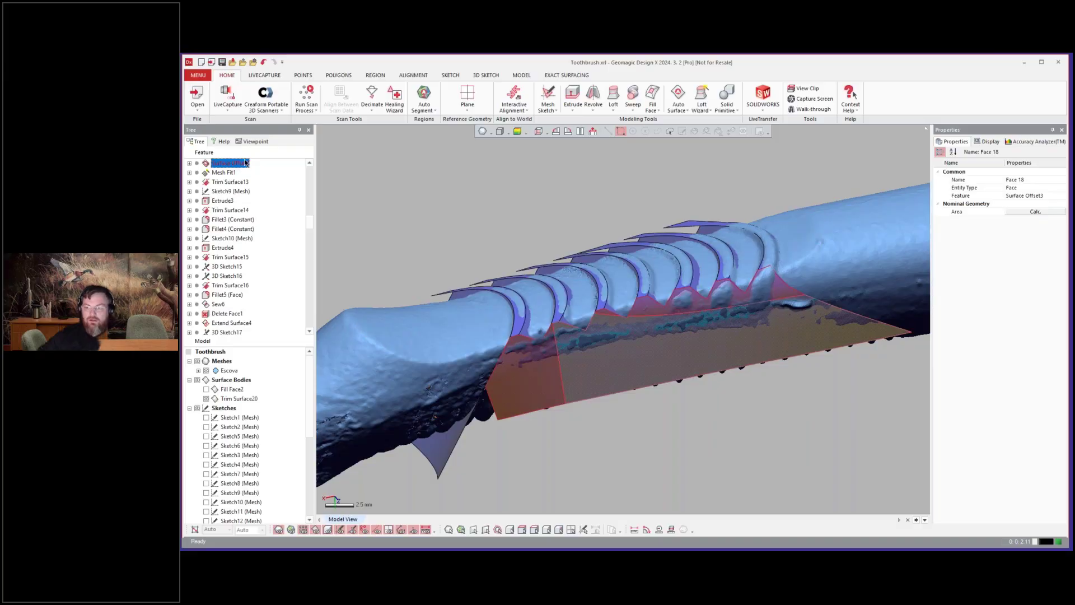
pyautogui.click(253, 163)
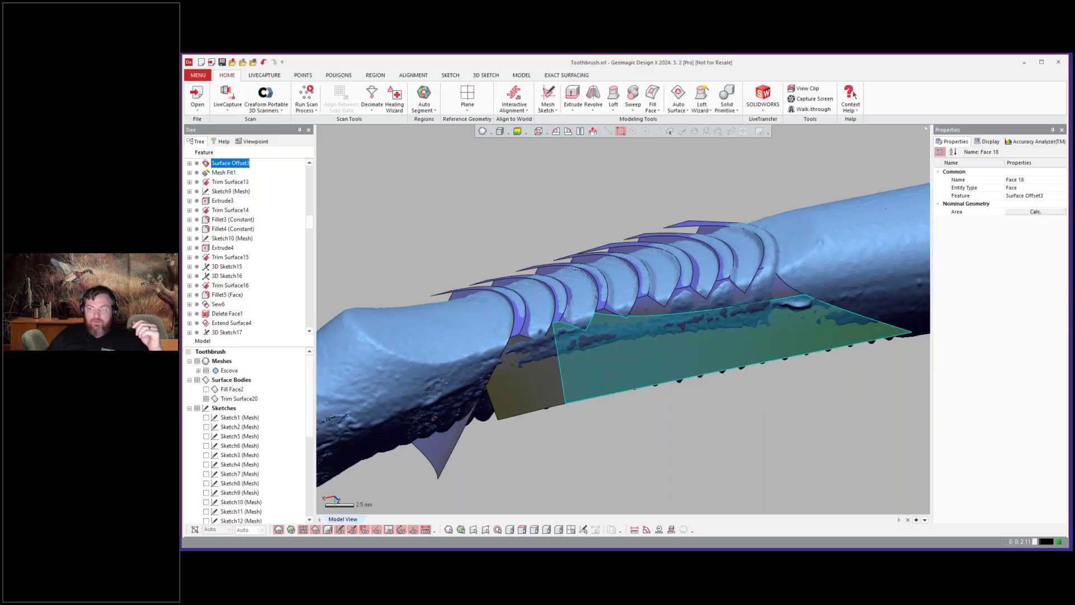
pyautogui.moveTo(886, 208); pyautogui.dragTo(861, 213, button='right')
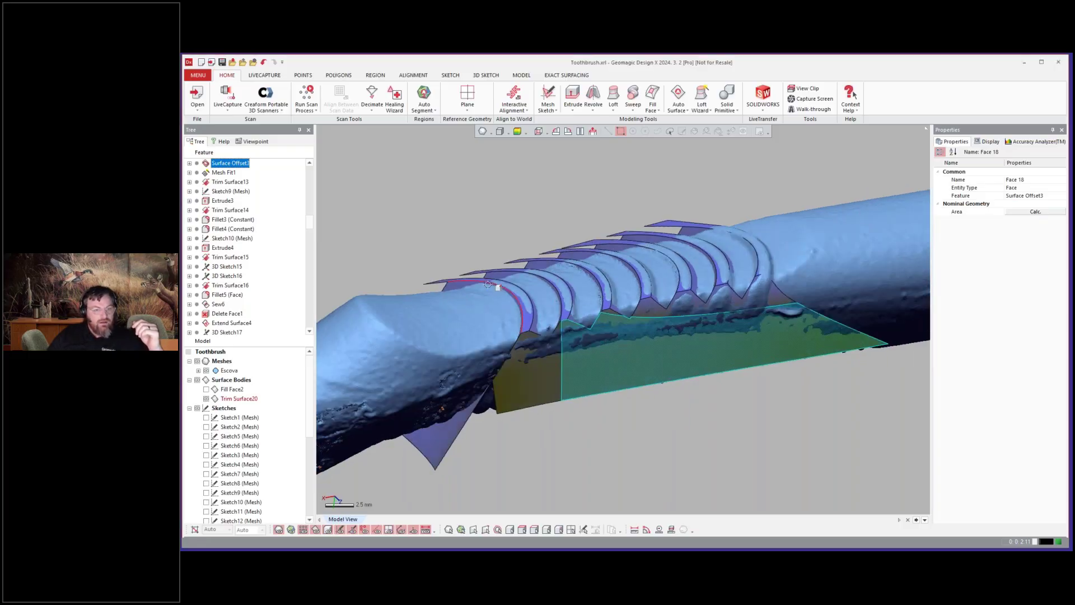
# Roll the feature history forward to Trim Surface21.
pyautogui.click(256, 259)
pyautogui.scroll(-10, 256, 268)
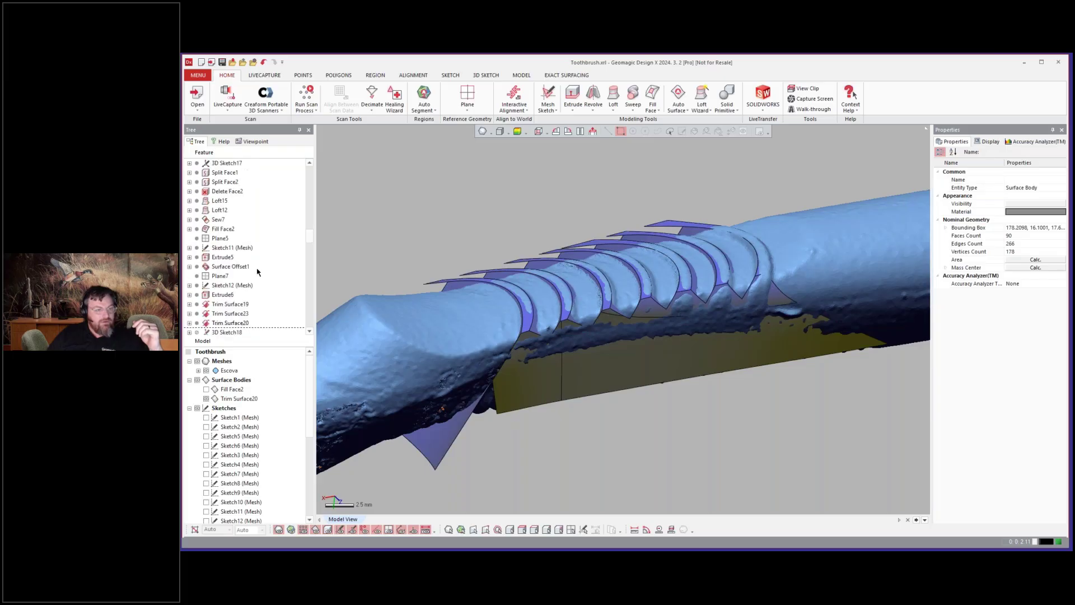
pyautogui.click(229, 229)
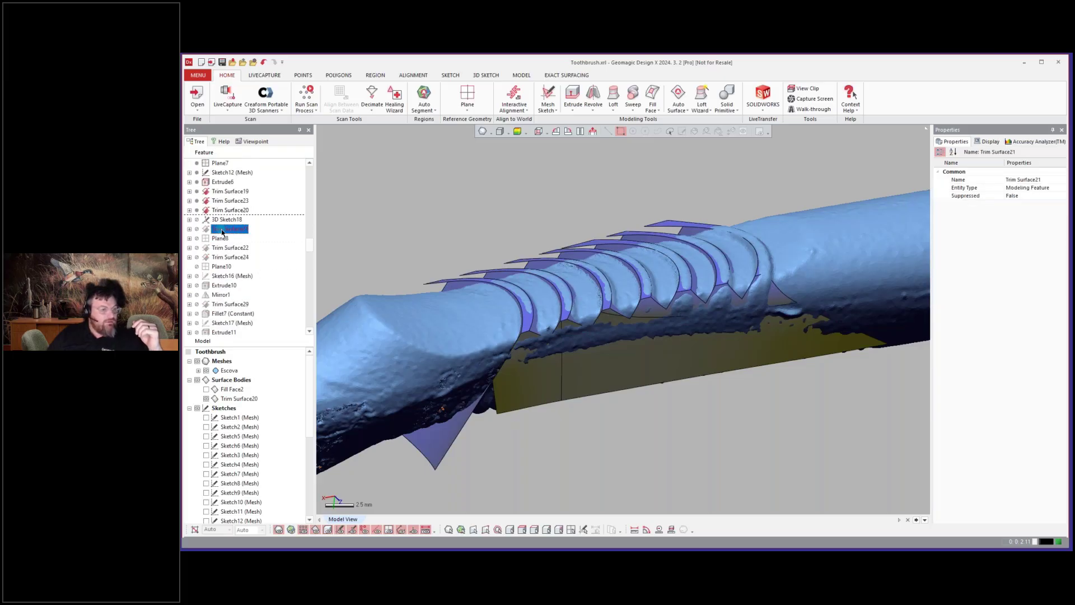
pyautogui.rightClick(219, 229)
pyautogui.press('Escape')
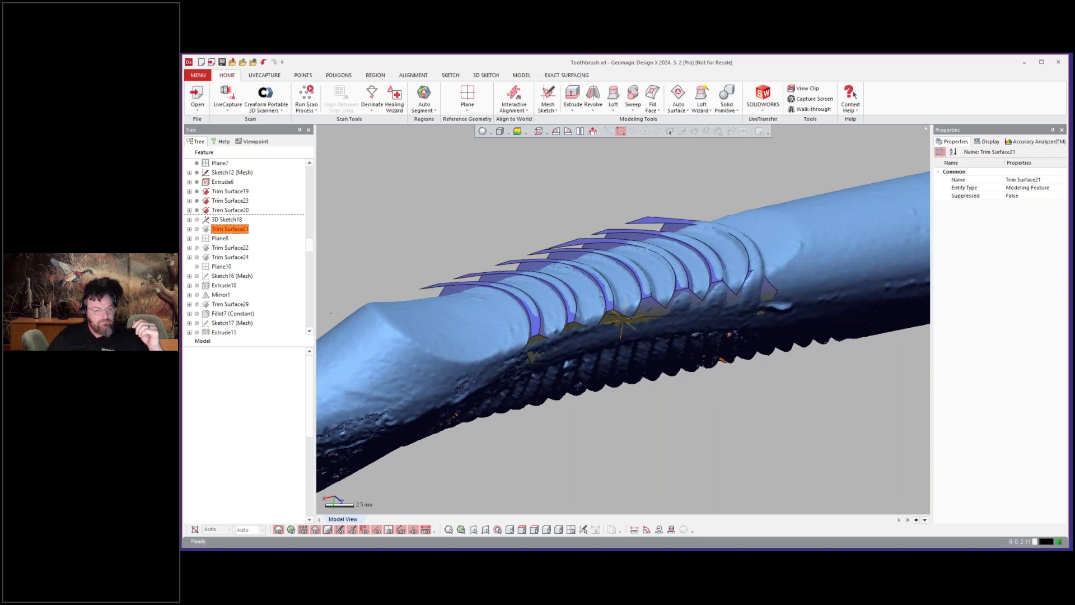
# Roll the feature history forward to Trim Surface24 and show its surface body over the scan mesh.
pyautogui.click(230, 258)
pyautogui.rightClick(229, 257)
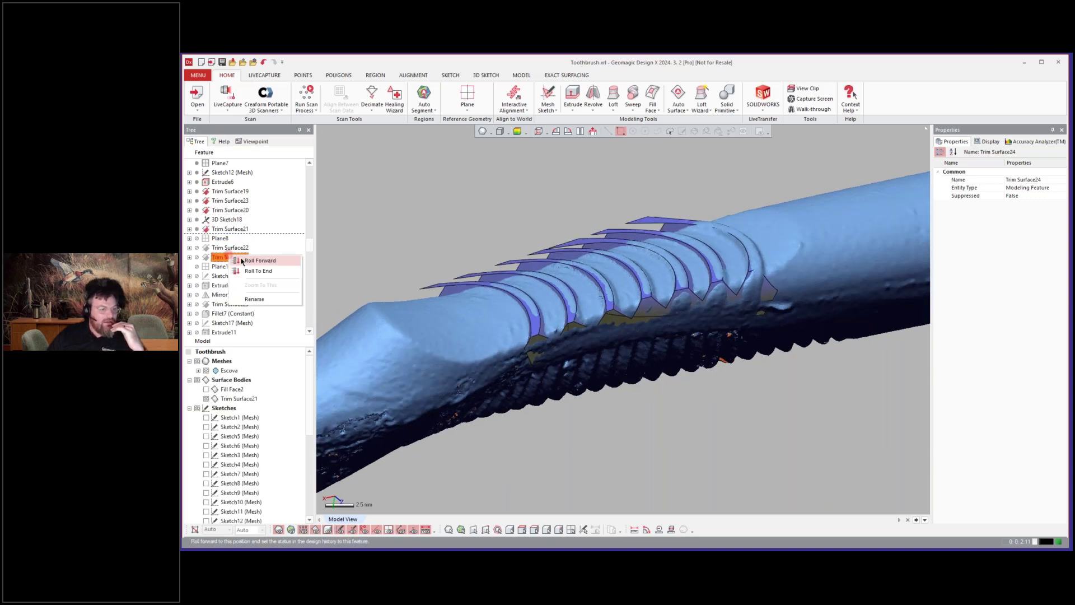
pyautogui.click(240, 259)
pyautogui.moveTo(240, 258)
pyautogui.mouseDown()
pyautogui.moveTo(272, 270)
pyautogui.moveTo(273, 379)
pyautogui.mouseUp()
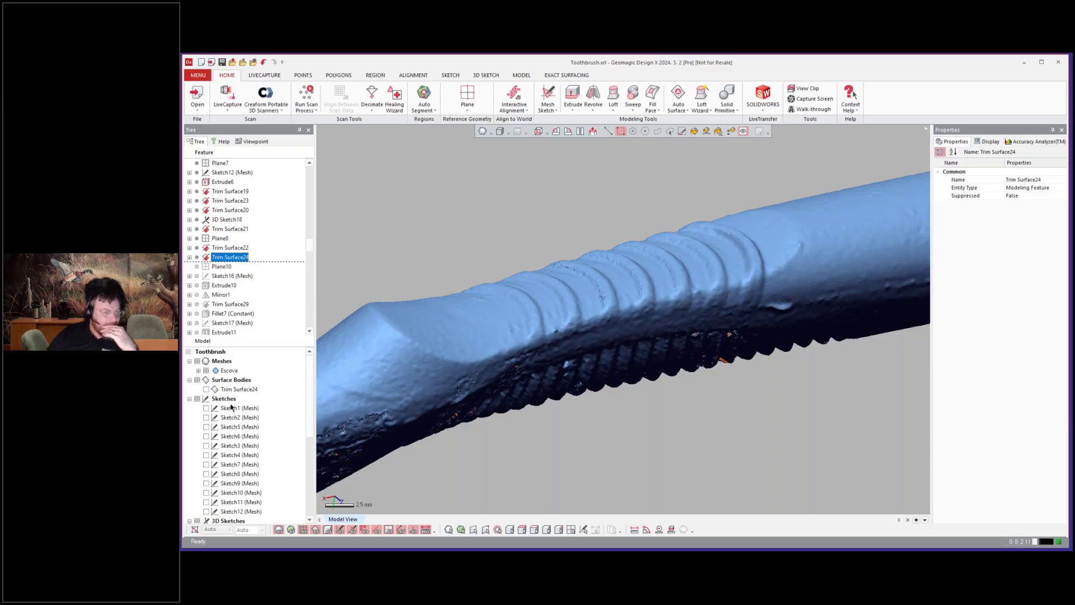
pyautogui.click(207, 389)
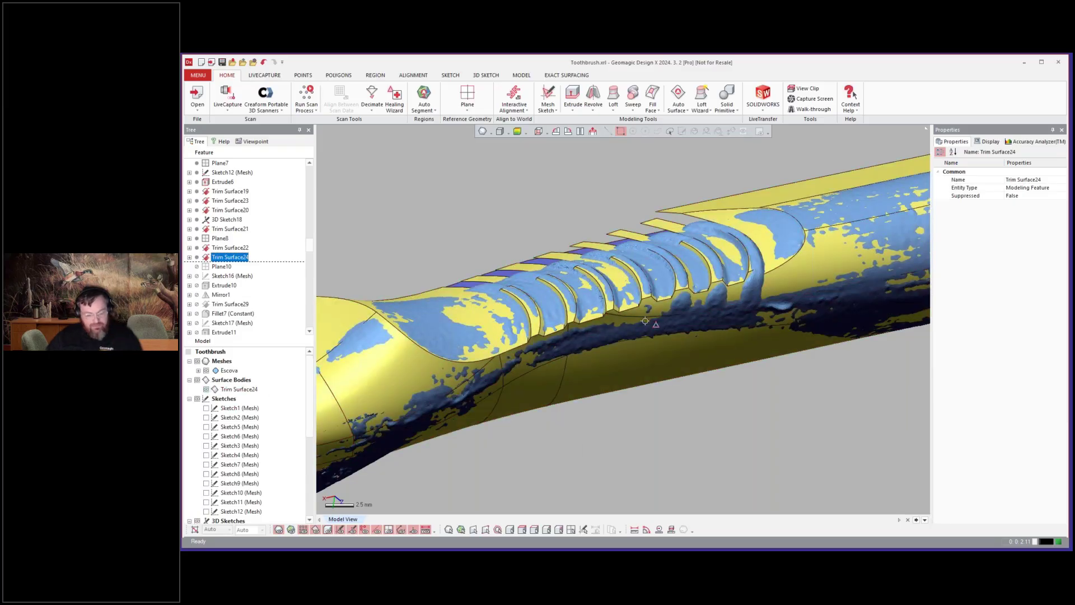
# Hide the scan mesh and roll the feature history forward to Mirror1.
pyautogui.hotkey('ctrl', '1')
pyautogui.moveTo(644, 321)
pyautogui.mouseDown(button='right')
pyautogui.moveTo(633, 427)
pyautogui.moveTo(589, 297)
pyautogui.mouseUp(button='right')
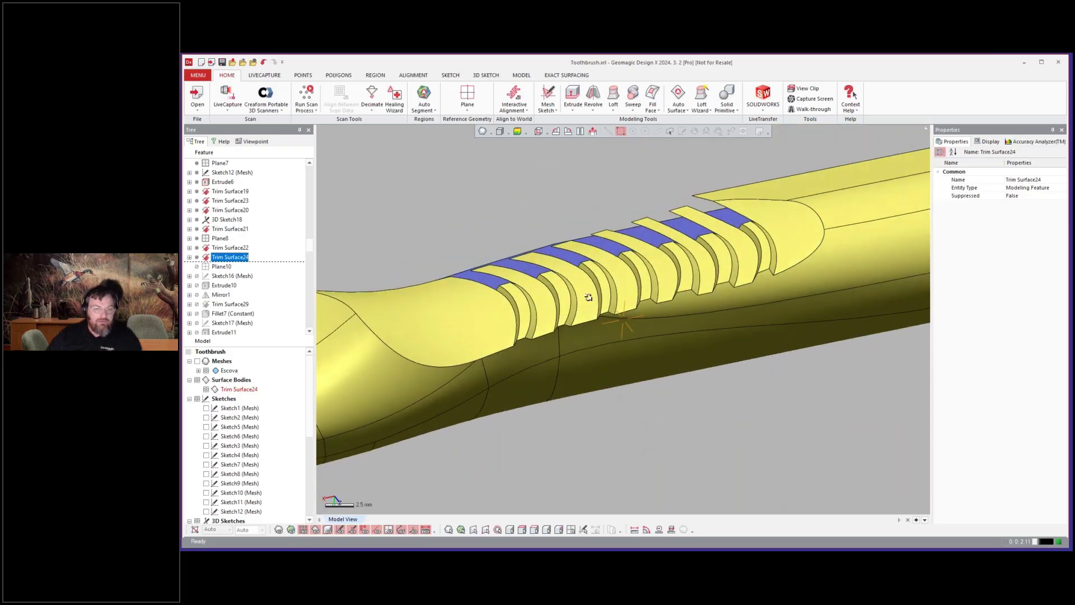
pyautogui.click(224, 277)
pyautogui.click(223, 285)
pyautogui.rightClick(224, 295)
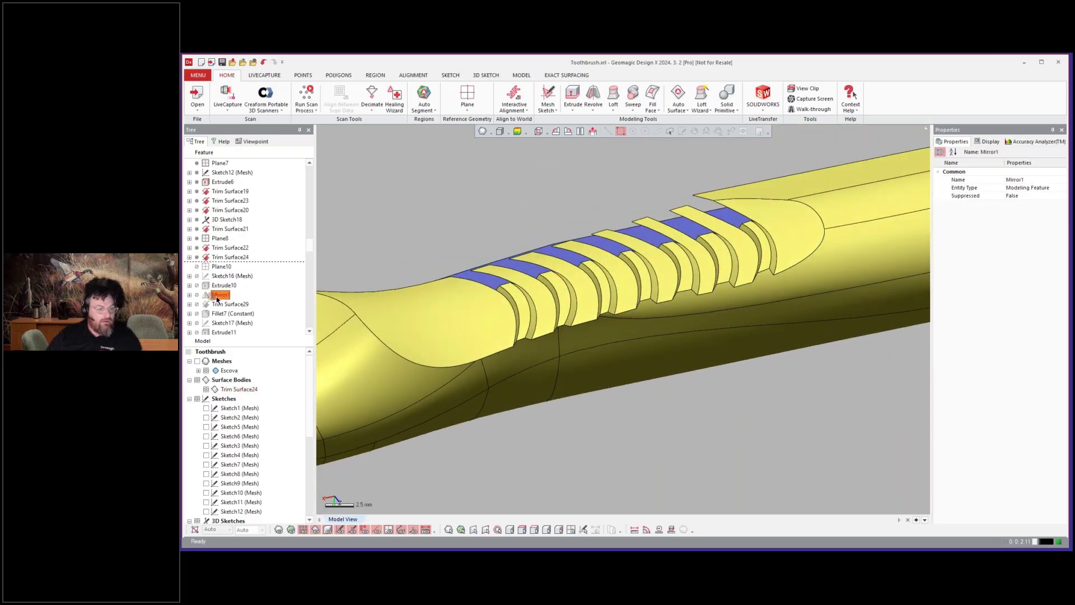
pyautogui.click(229, 302)
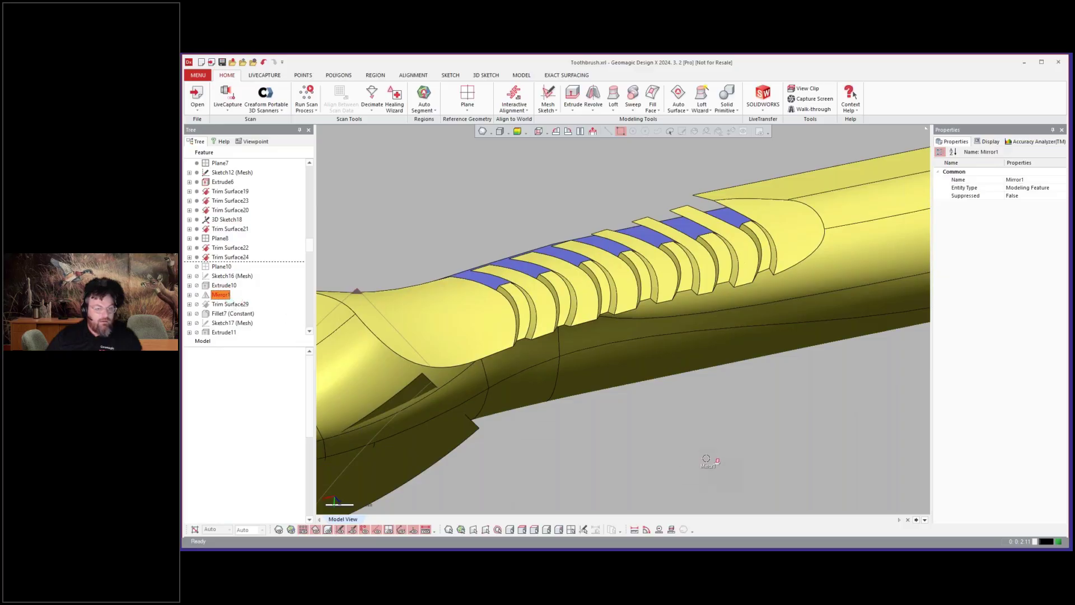
# Show the scan mesh again and examine the extruded and mirrored cutting surfaces against it on the handle's underside.
pyautogui.scroll(-5, 699, 436)
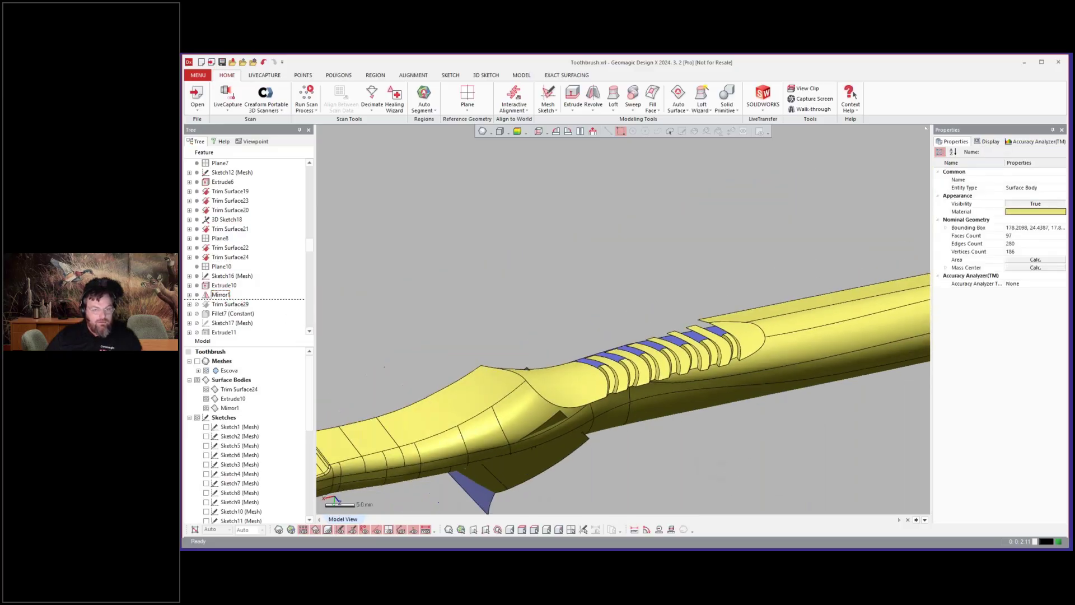
pyautogui.moveTo(699, 435); pyautogui.dragTo(524, 209, button='right')
pyautogui.scroll(-1, 523, 208)
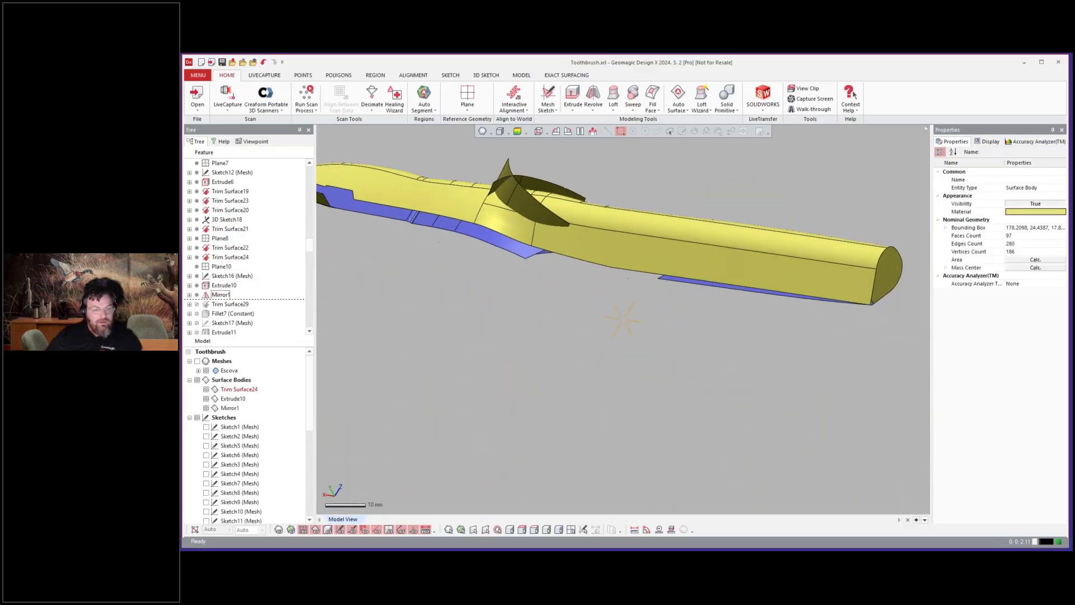
pyautogui.scroll(5, 524, 208)
pyautogui.hotkey('ctrl', '1')
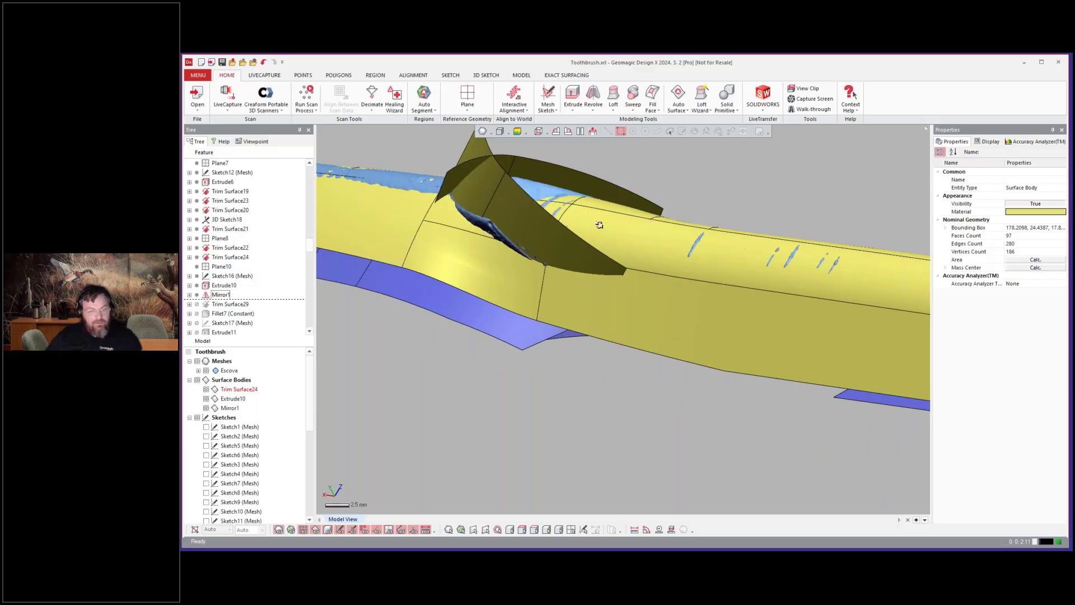
pyautogui.moveTo(600, 224); pyautogui.dragTo(594, 319, button='right')
pyautogui.scroll(4, 537, 235)
pyautogui.scroll(-1, 617, 350)
pyautogui.scroll(3, 617, 351)
# Roll the feature history forward to Trim Surface29.
pyautogui.click(240, 307)
pyautogui.rightClick(241, 306)
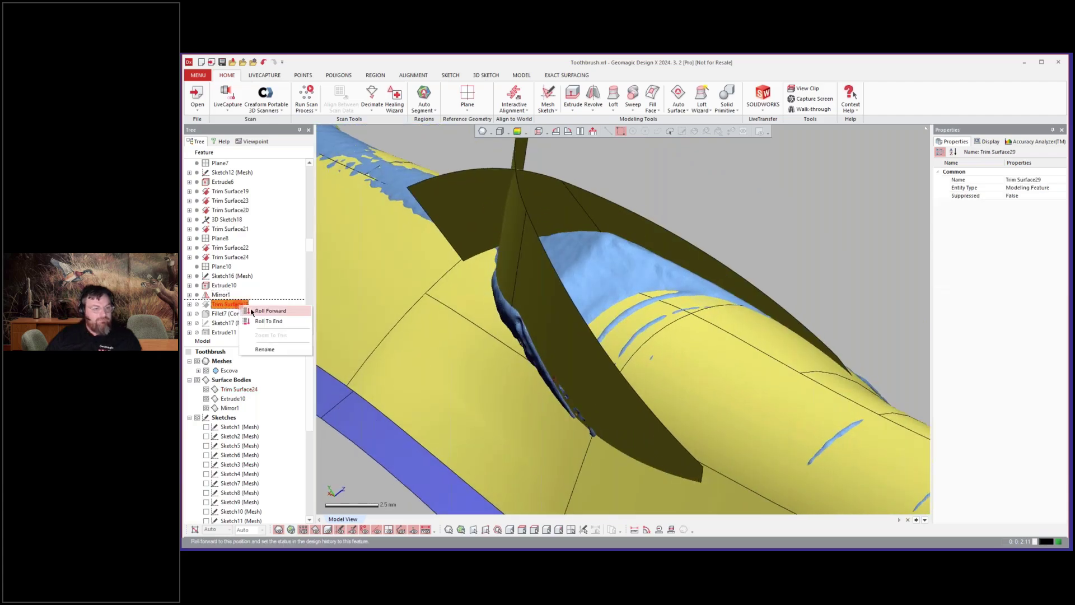
pyautogui.click(257, 307)
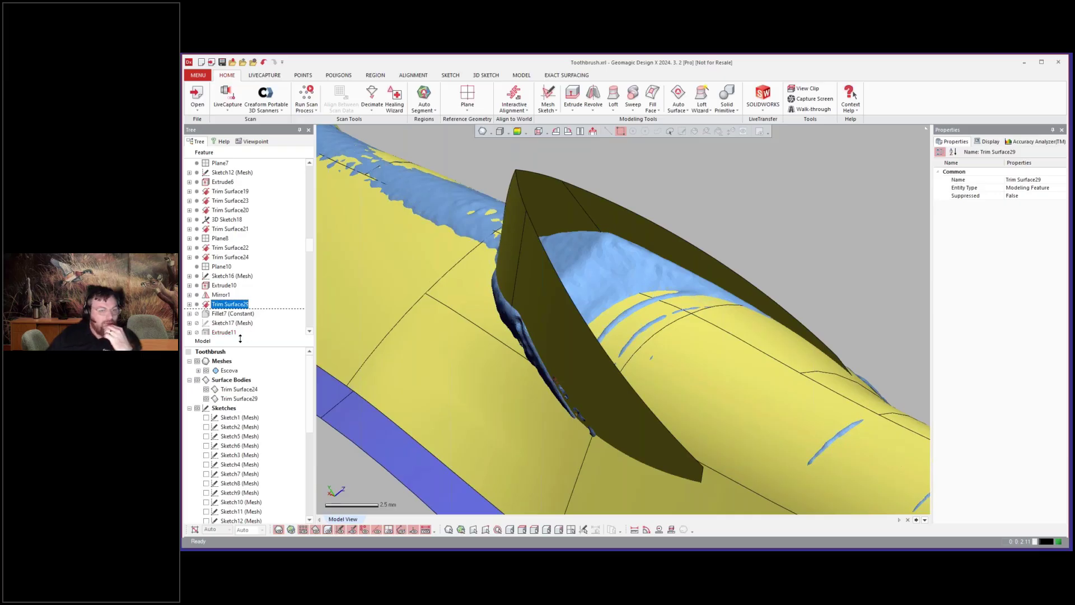
# Roll the feature history forward to Trim Surface31 and inspect the trimmed raised block against the scan mesh.
pyautogui.click(233, 323)
pyautogui.scroll(-1, 231, 305)
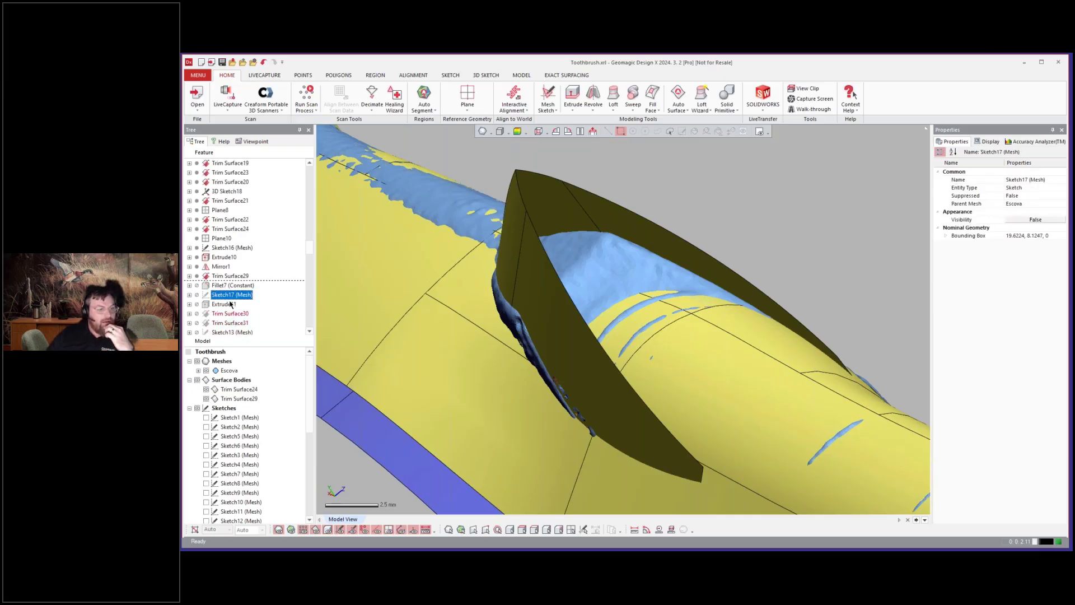
pyautogui.click(226, 323)
pyautogui.rightClick(227, 323)
pyautogui.click(235, 332)
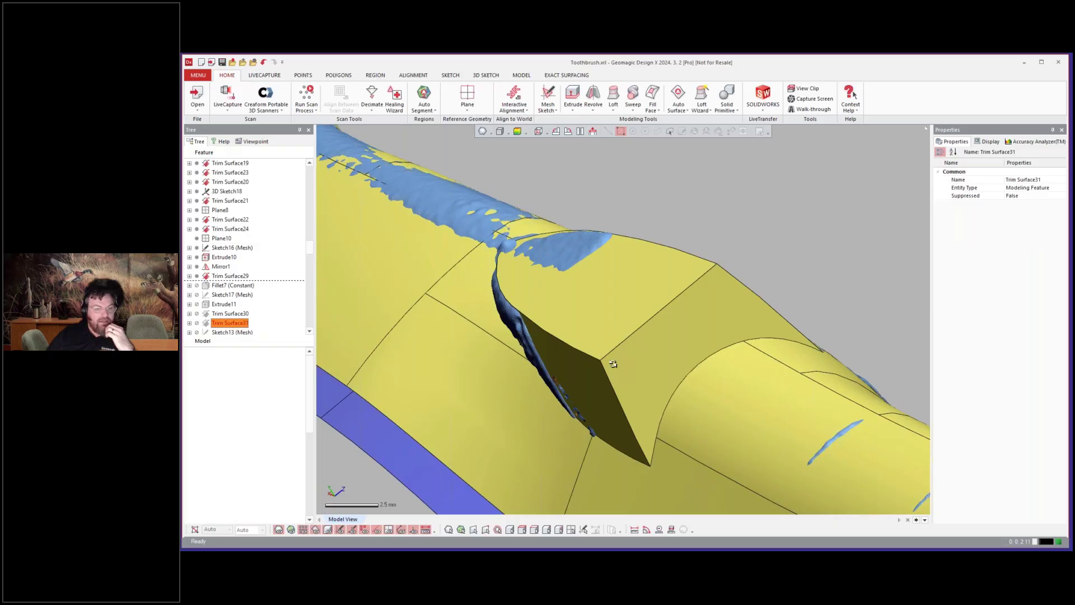
pyautogui.moveTo(618, 393); pyautogui.dragTo(357, 281, button='right')
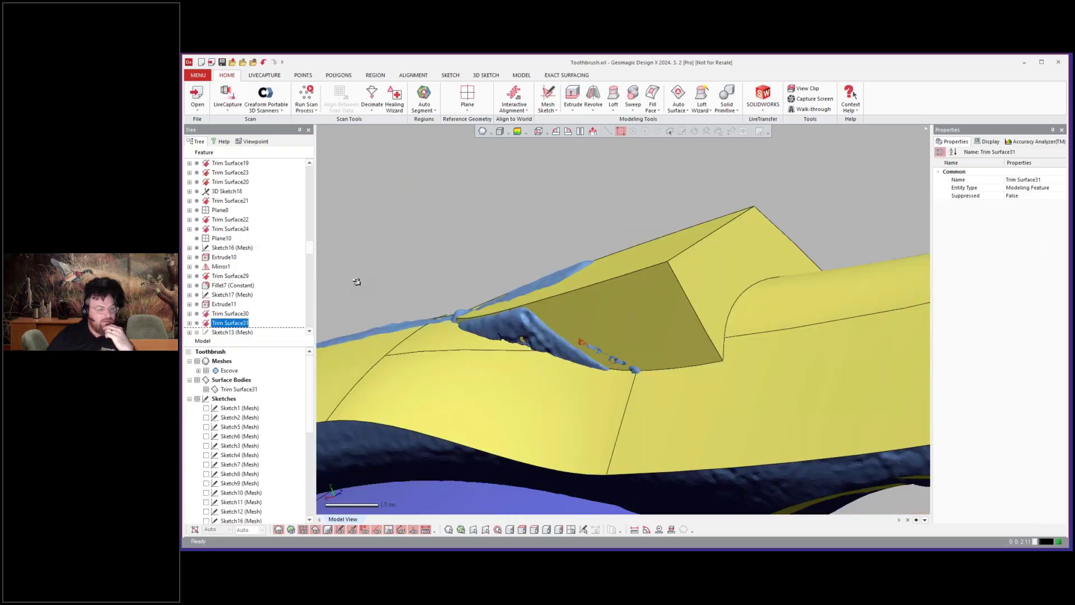
pyautogui.moveTo(452, 268); pyautogui.dragTo(452, 270, button='right')
pyautogui.click(452, 270)
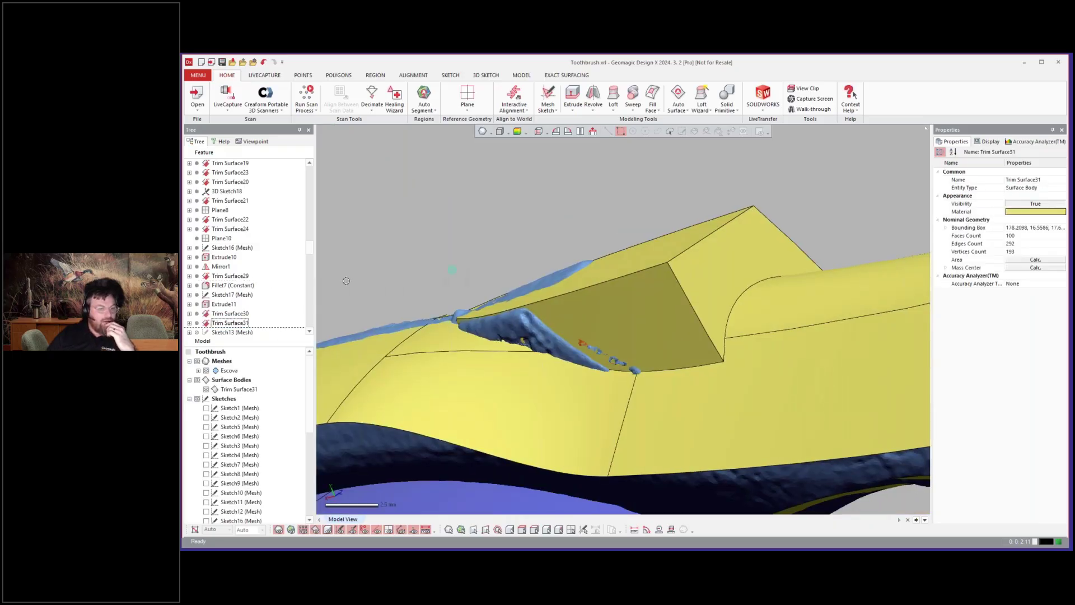
# Roll the feature history forward to Extrude9 and inspect the extruded surfaces around the underside grip.
pyautogui.click(245, 314)
pyautogui.scroll(-3, 241, 297)
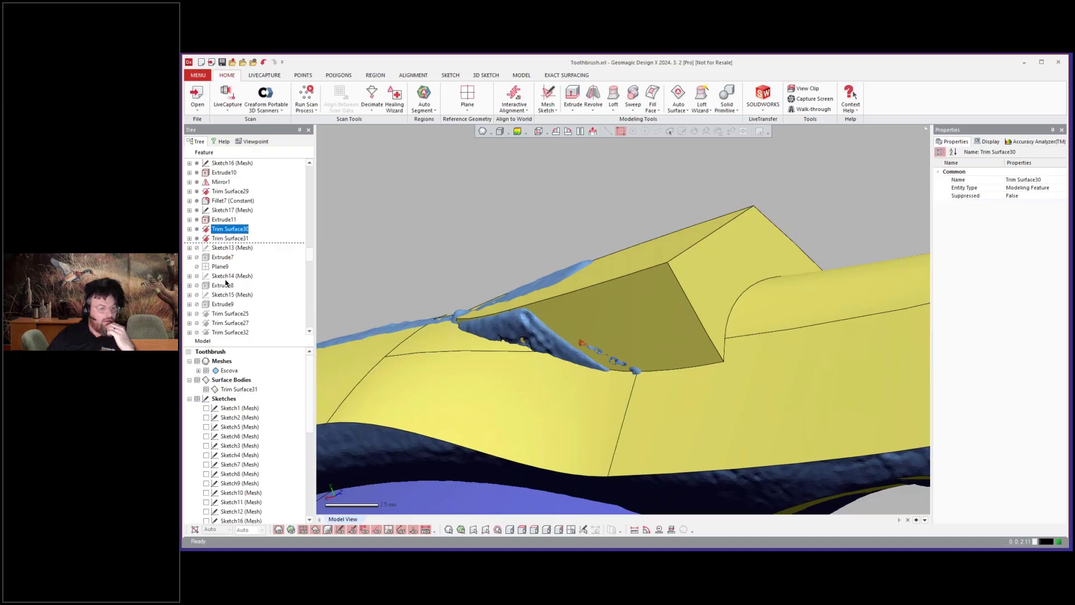
pyautogui.click(212, 306)
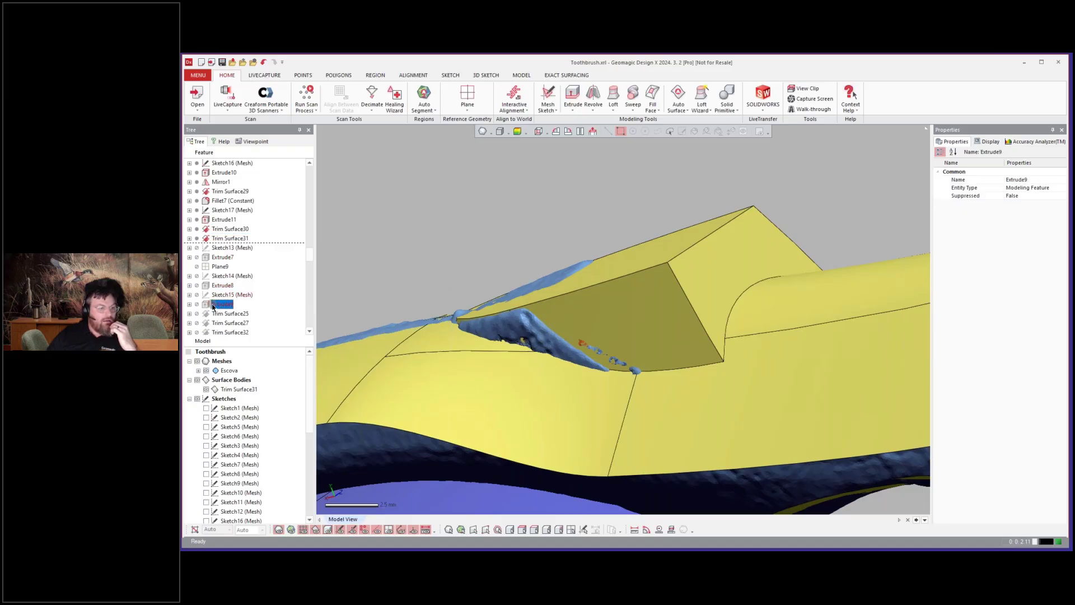
pyautogui.rightClick(213, 306)
pyautogui.click(230, 309)
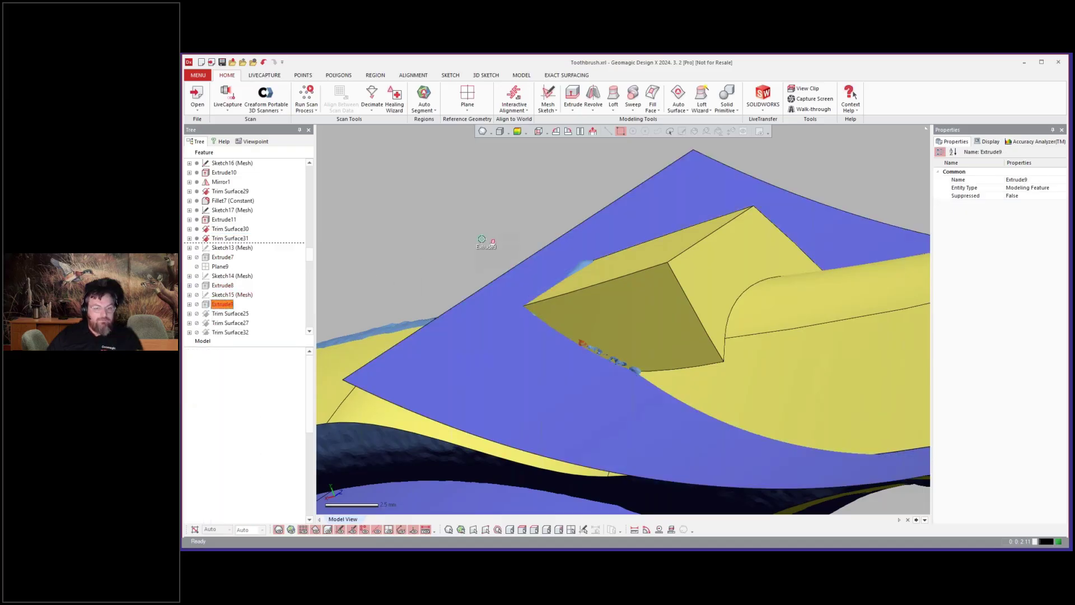
pyautogui.scroll(-6, 490, 270)
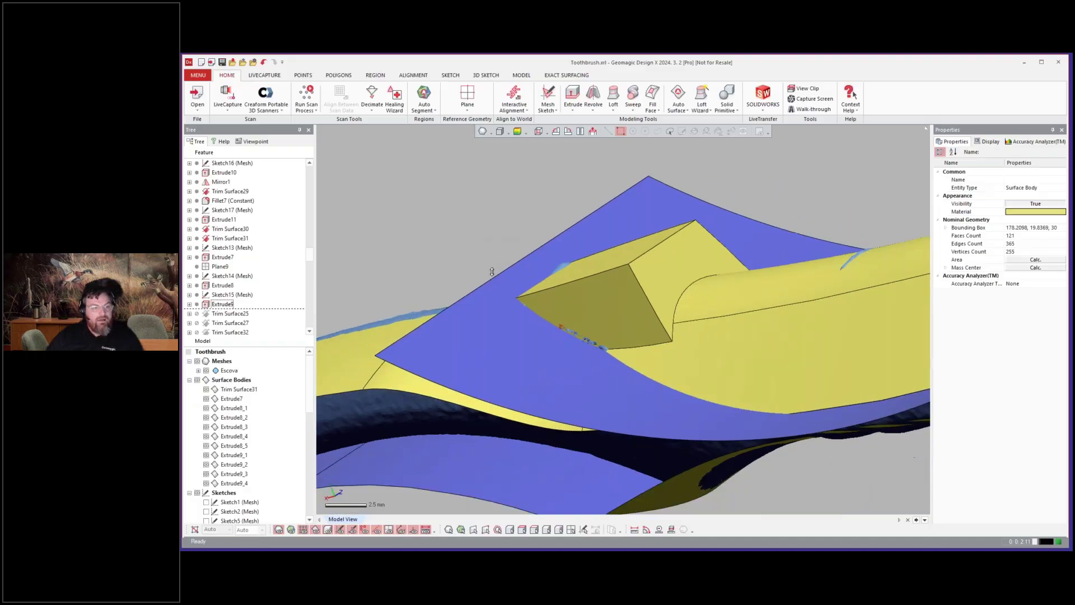
pyautogui.moveTo(509, 254); pyautogui.dragTo(534, 143, button='right')
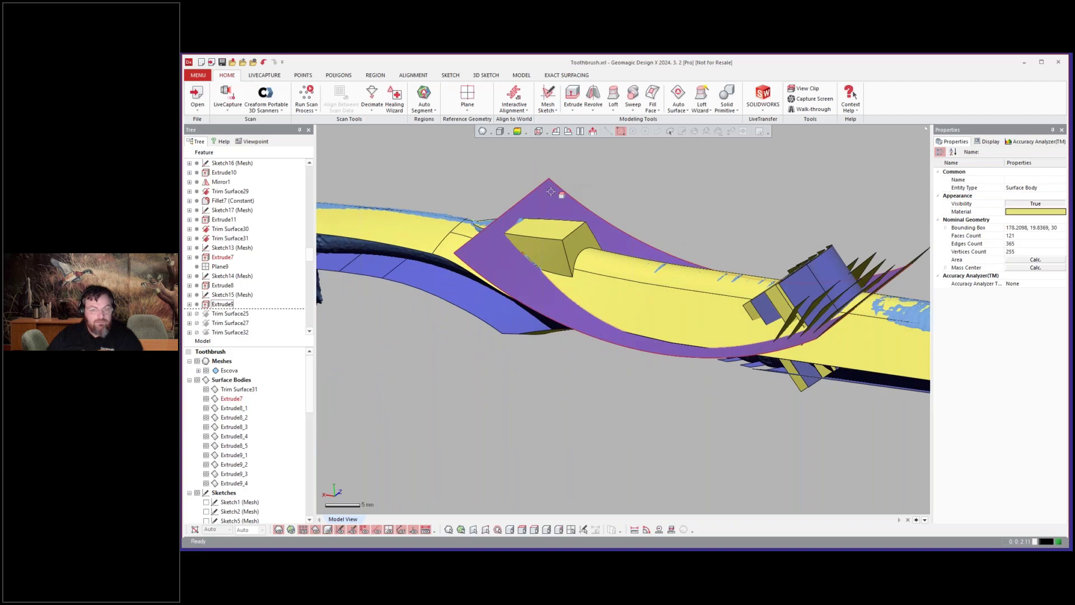
# Hide the surface bodies to examine the ribbed underside grip on the scan mesh alone, and show them again.
pyautogui.hotkey('ctrl', '4')
pyautogui.scroll(5, 471, 216)
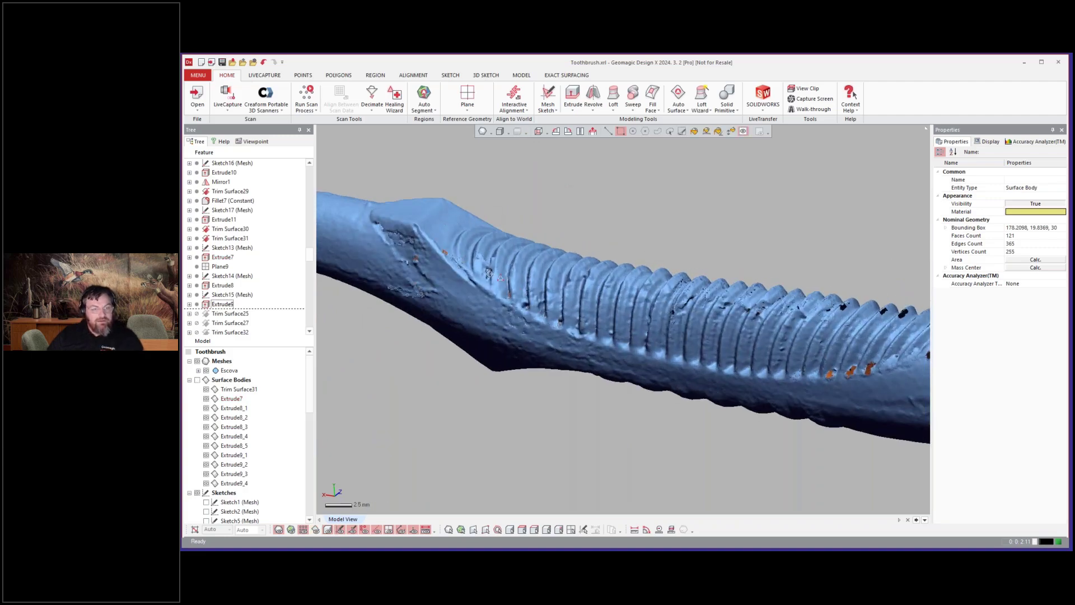
pyautogui.moveTo(657, 334); pyautogui.dragTo(486, 244, button='right')
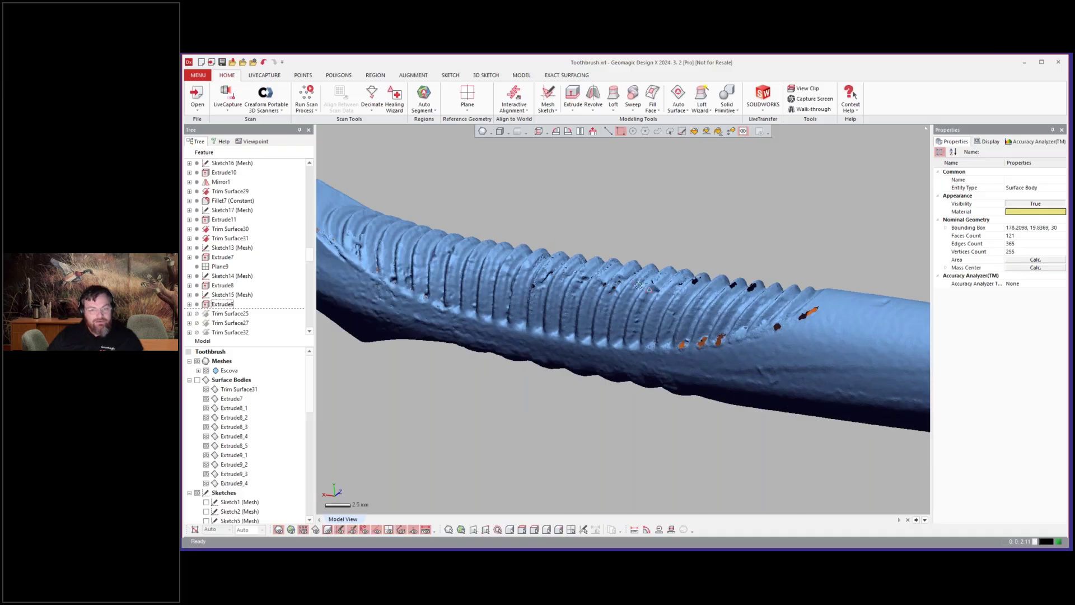
pyautogui.scroll(-3, 639, 285)
pyautogui.scroll(5, 449, 238)
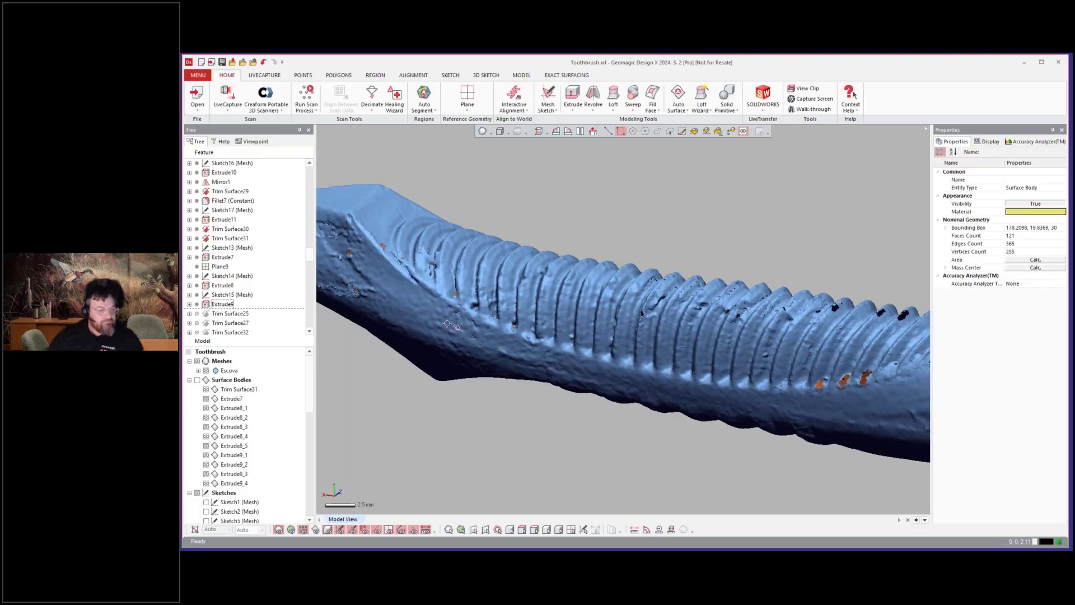
pyautogui.hotkey('ctrl', '4')
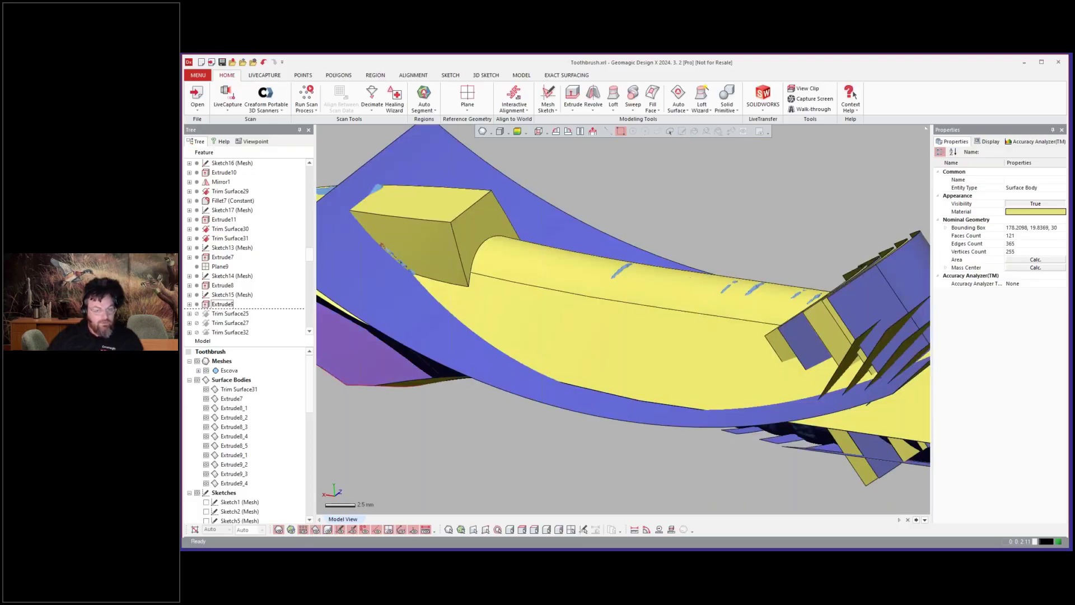
# Roll the feature history forward to Trim Surface35 and inspect the trimmed rib surfaces.
pyautogui.click(224, 315)
pyautogui.scroll(-2, 228, 314)
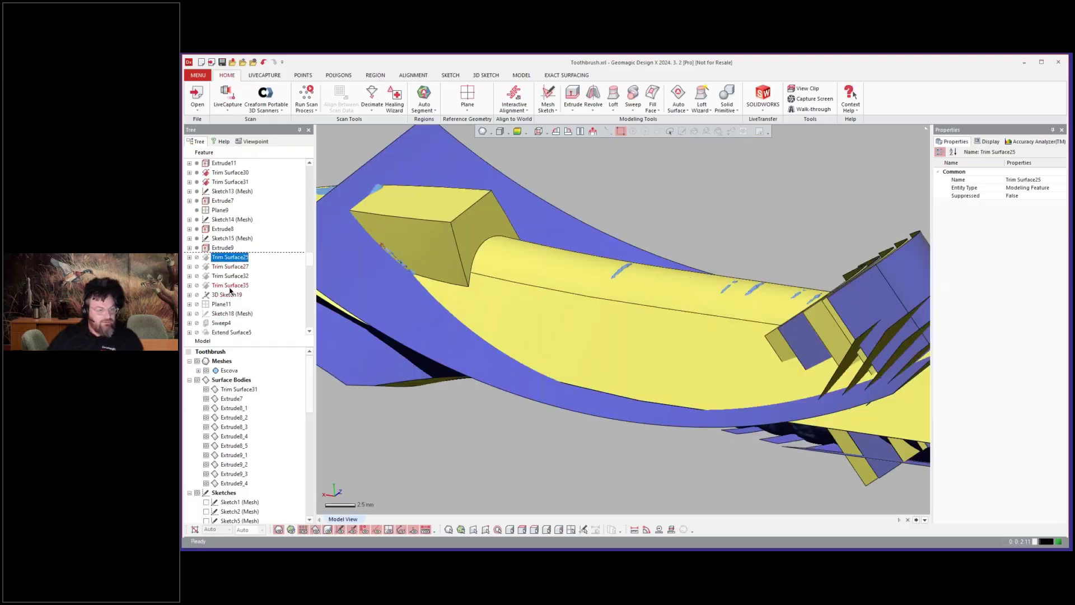
pyautogui.click(230, 286)
pyautogui.rightClick(228, 285)
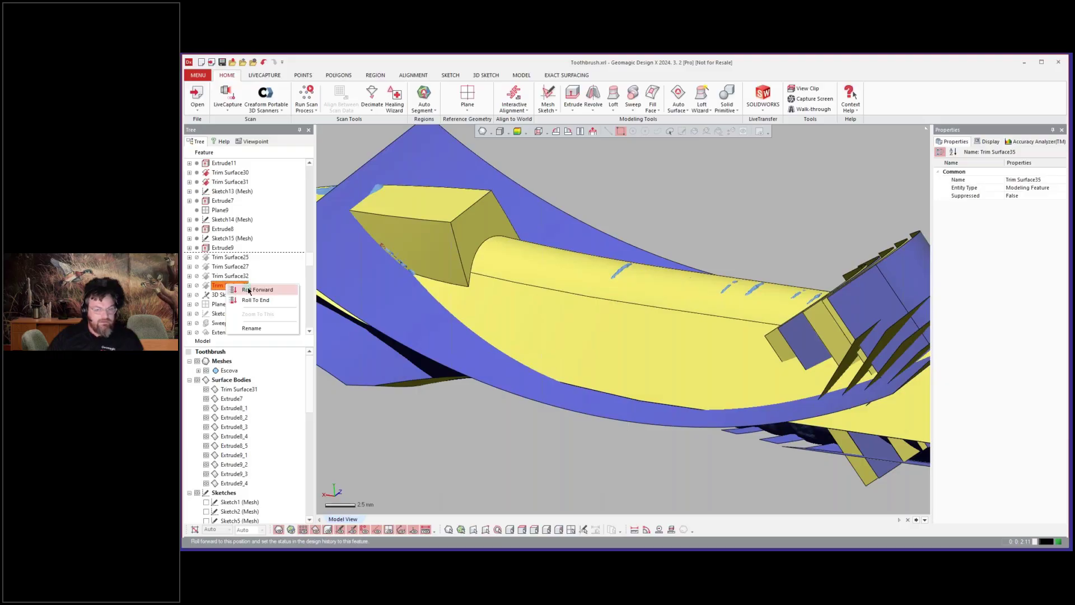
pyautogui.click(248, 290)
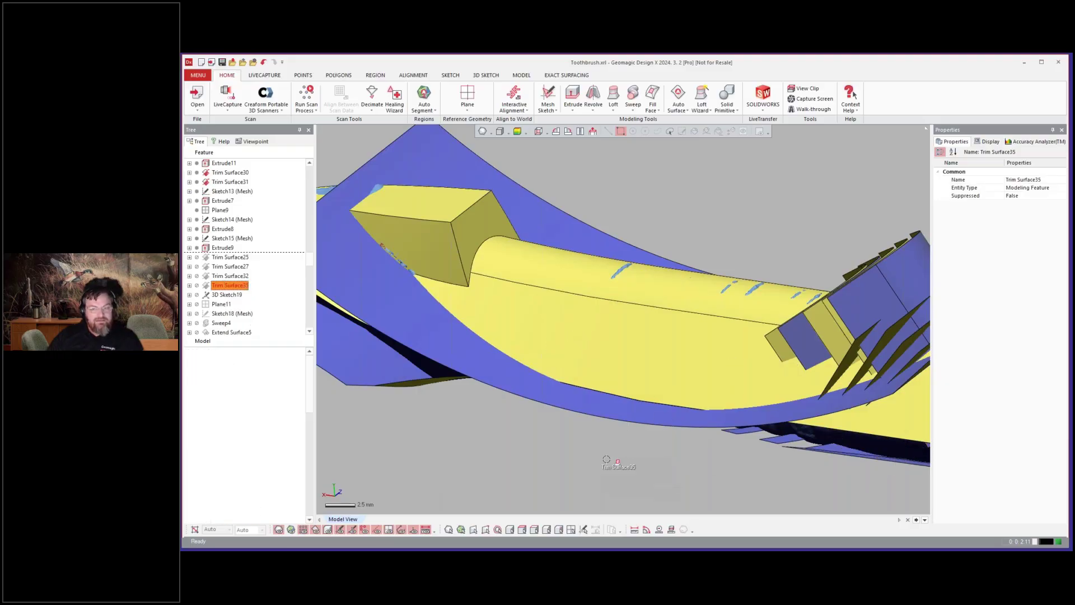
pyautogui.scroll(-2, 606, 459)
pyautogui.scroll(2, 821, 384)
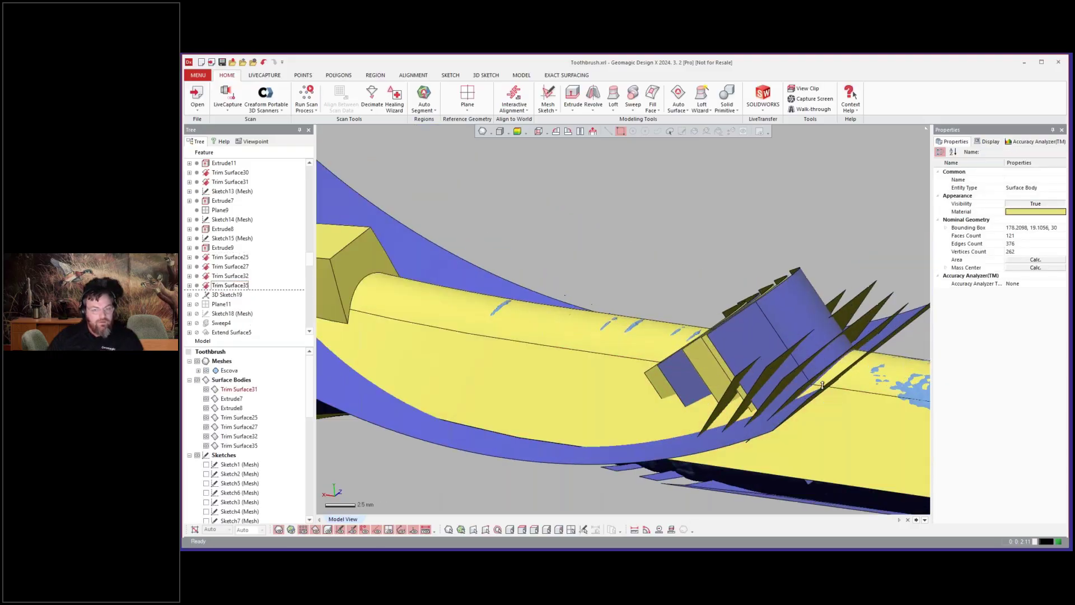
pyautogui.moveTo(822, 385)
pyautogui.mouseDown(button='right')
pyautogui.moveTo(821, 435)
pyautogui.moveTo(807, 439)
pyautogui.mouseUp(button='right')
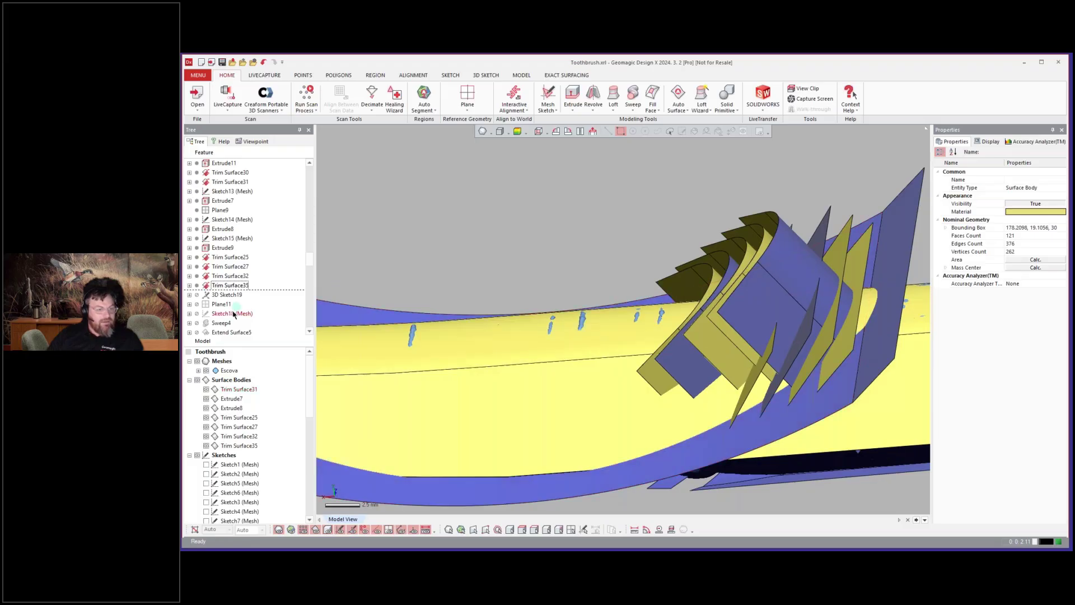
# Roll the feature history forward to Sweep4.
pyautogui.scroll(-1, 234, 314)
pyautogui.rightClick(213, 294)
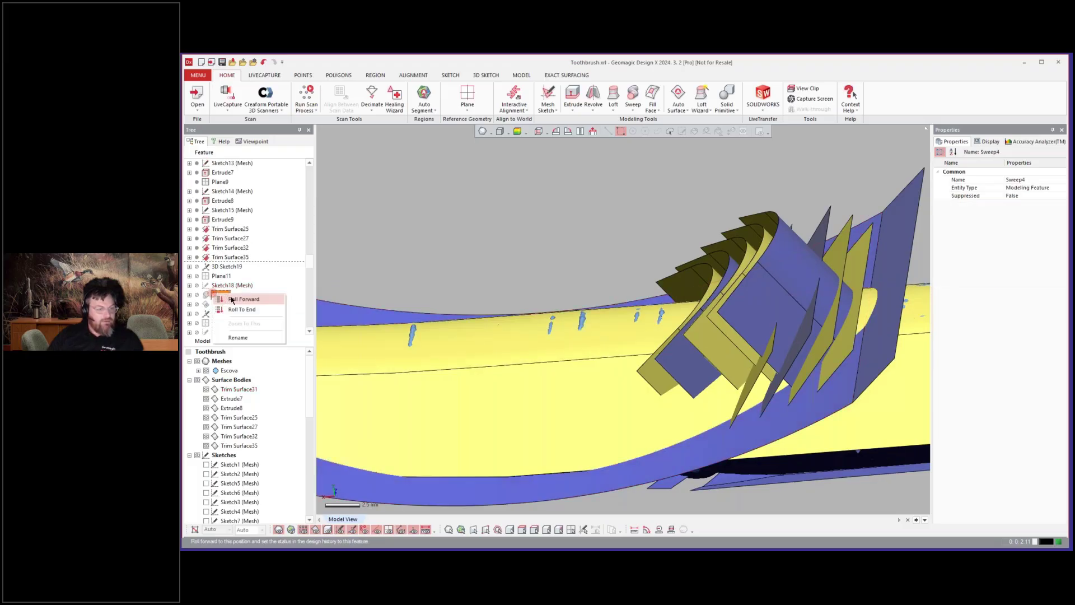
pyautogui.click(233, 299)
pyautogui.moveTo(262, 292); pyautogui.dragTo(819, 341)
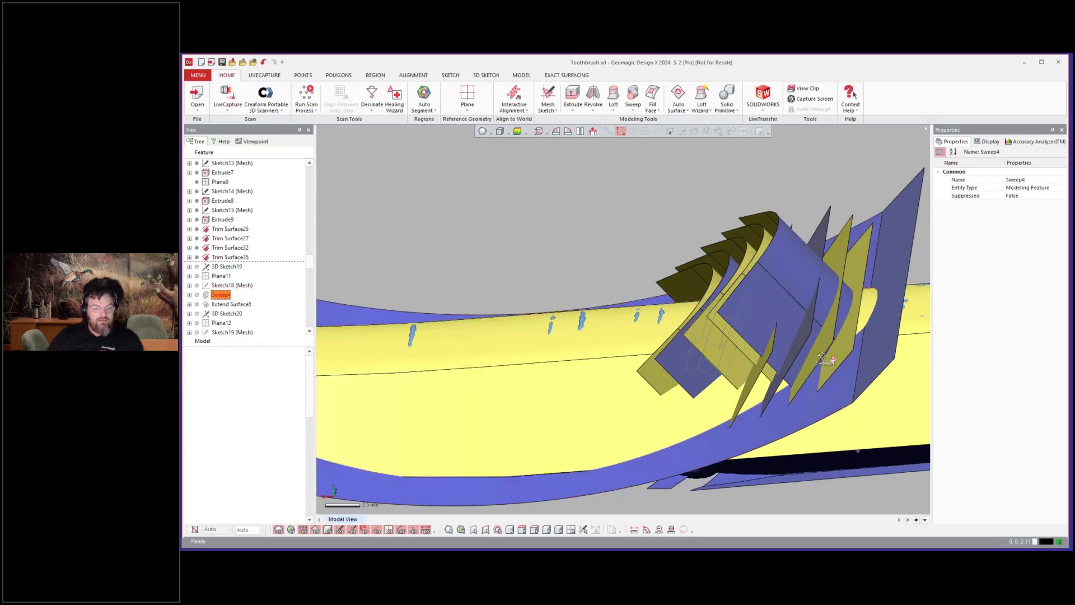
# Hide the Trim Surface31 body and compare the swept rib surface with the scanned ridges underneath.
pyautogui.moveTo(682, 360); pyautogui.dragTo(448, 323, button='right')
pyautogui.scroll(-2, 683, 355)
pyautogui.scroll(3, 449, 323)
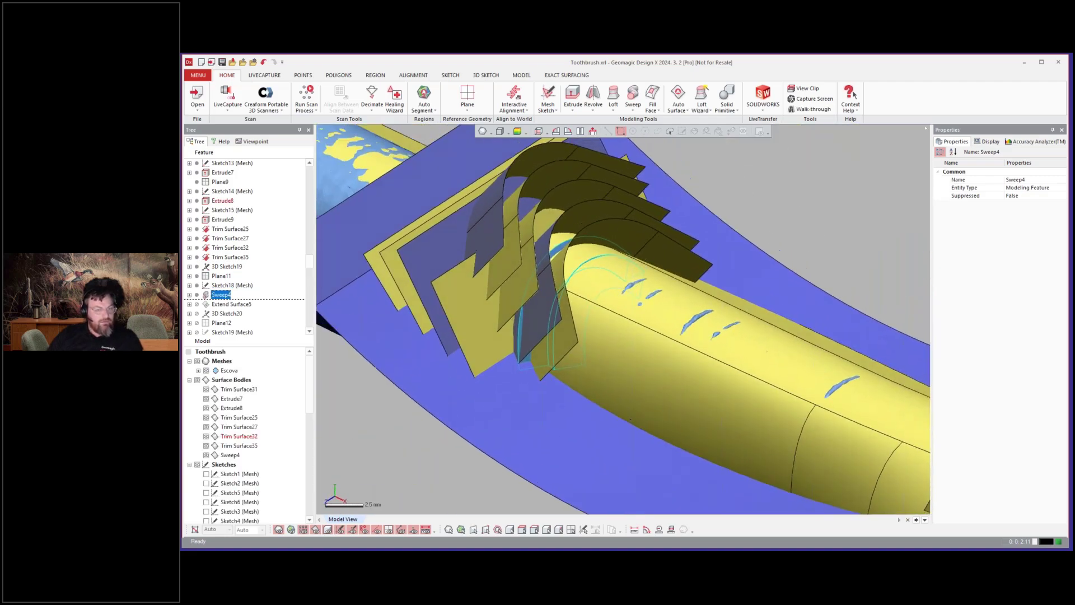
pyautogui.click(206, 389)
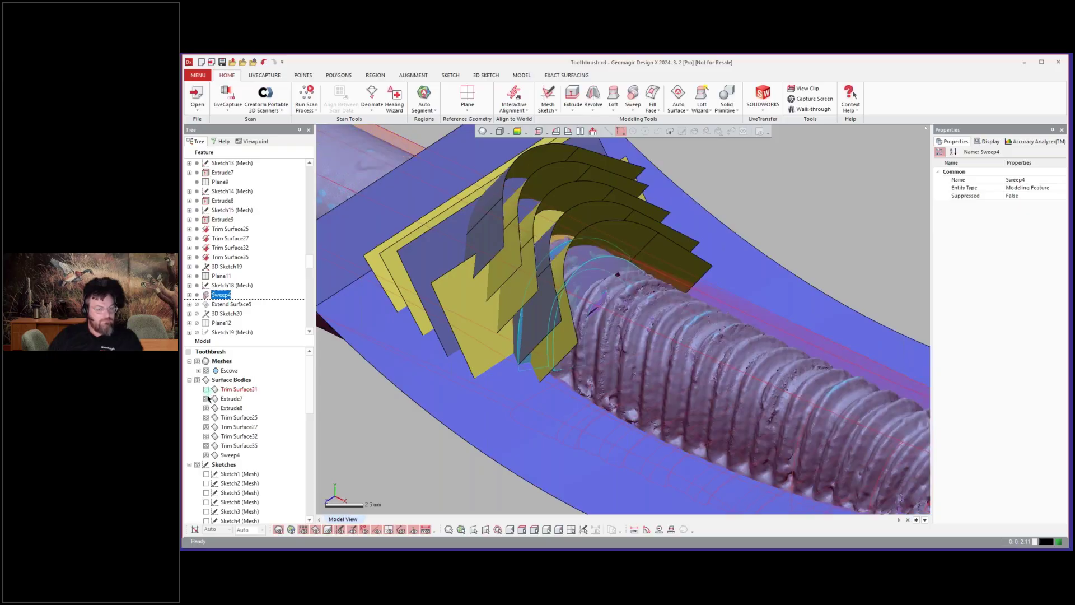
pyautogui.moveTo(835, 229); pyautogui.dragTo(522, 375, button='right')
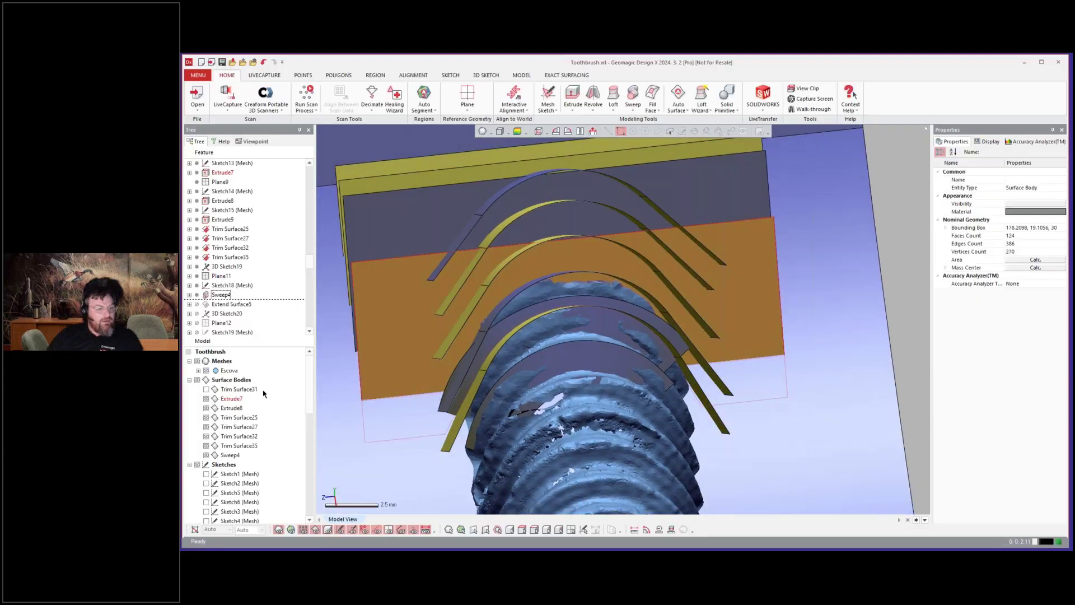
# Open Sweep4's definition, examine its profile and path over the scanned ridge, and close it without changes.
pyautogui.click(220, 295)
pyautogui.rightClick(216, 297)
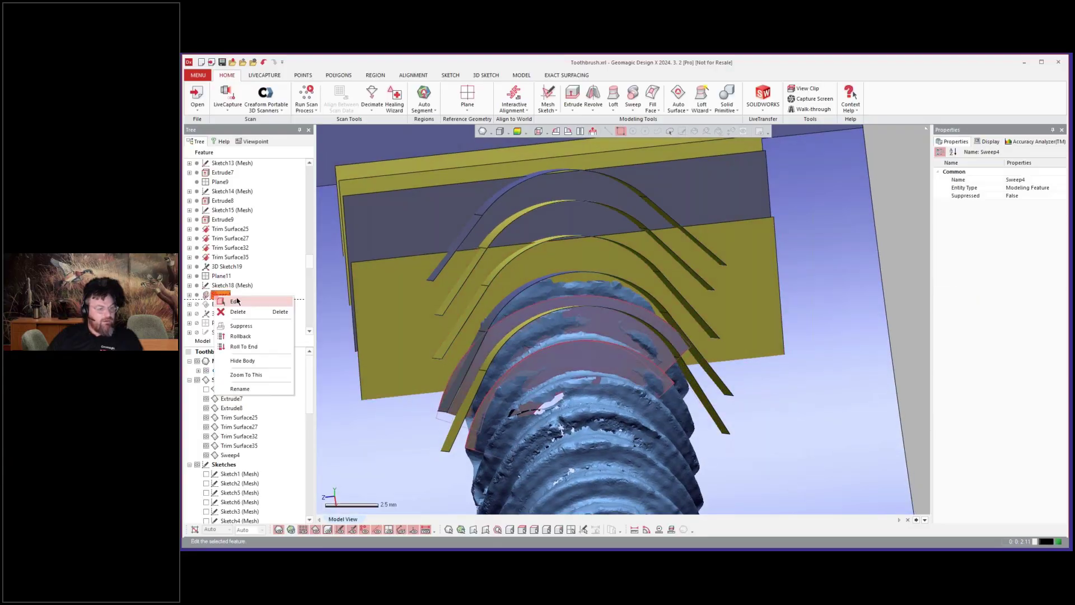
pyautogui.click(238, 301)
pyautogui.moveTo(492, 341); pyautogui.dragTo(616, 334, button='right')
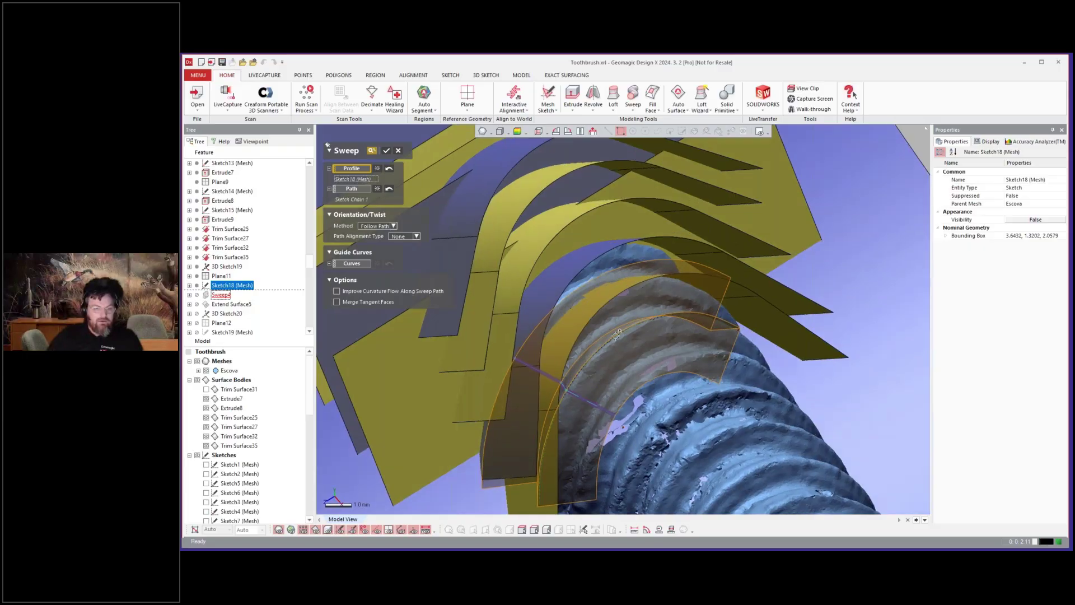
pyautogui.moveTo(603, 378); pyautogui.dragTo(539, 333, button='right')
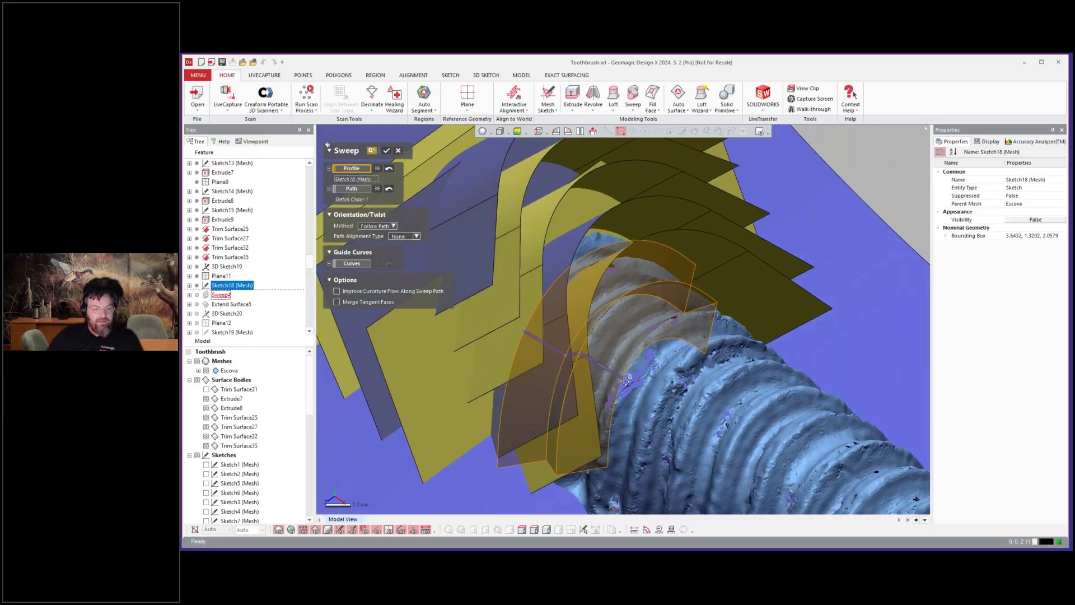
pyautogui.click(398, 150)
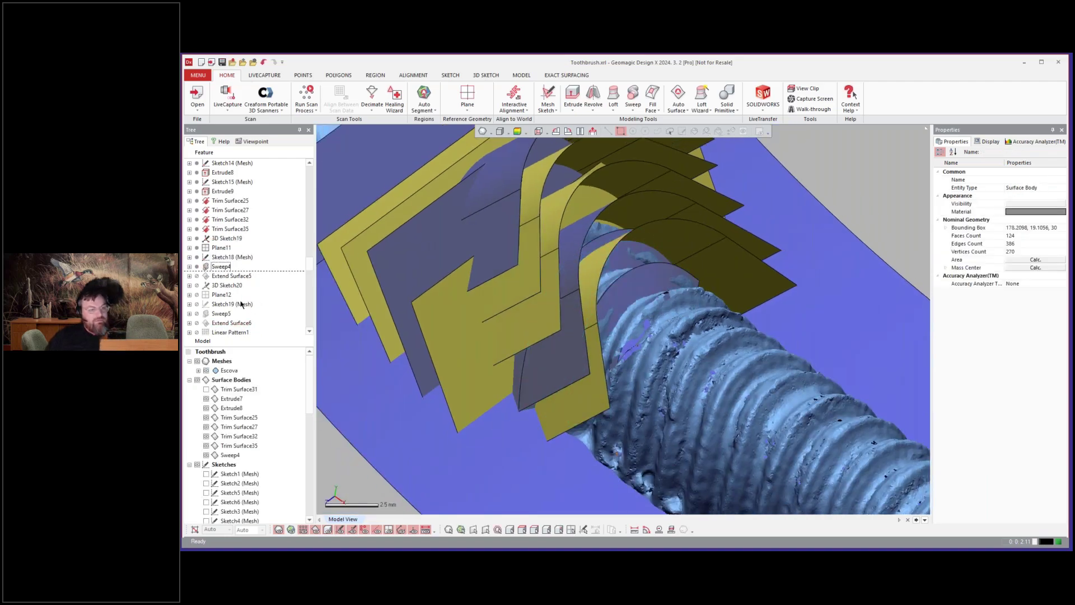
# Roll the feature history forward to Sweep5 and inspect the new swept surface against the scanned ridges.
pyautogui.click(222, 313)
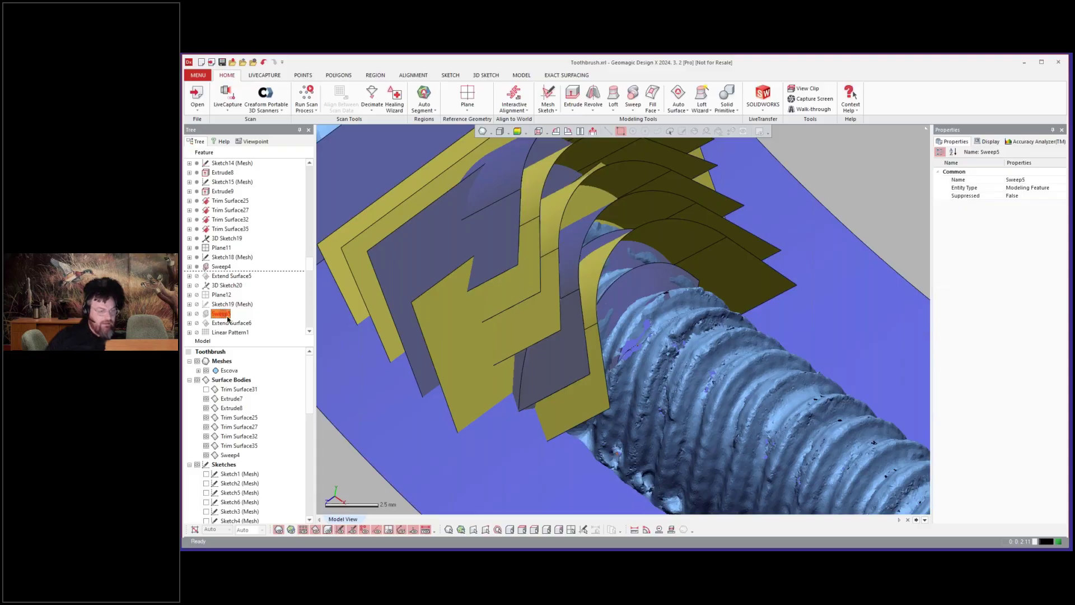
pyautogui.rightClick(228, 318)
pyautogui.click(241, 322)
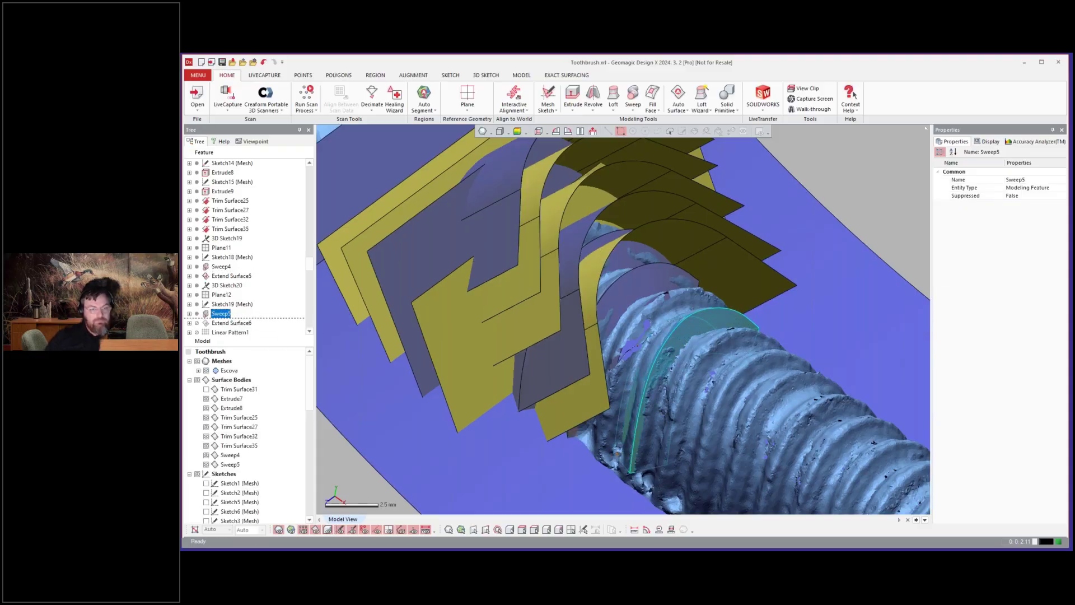
pyautogui.press('Escape')
pyautogui.scroll(-4, 783, 272)
pyautogui.scroll(4, 691, 290)
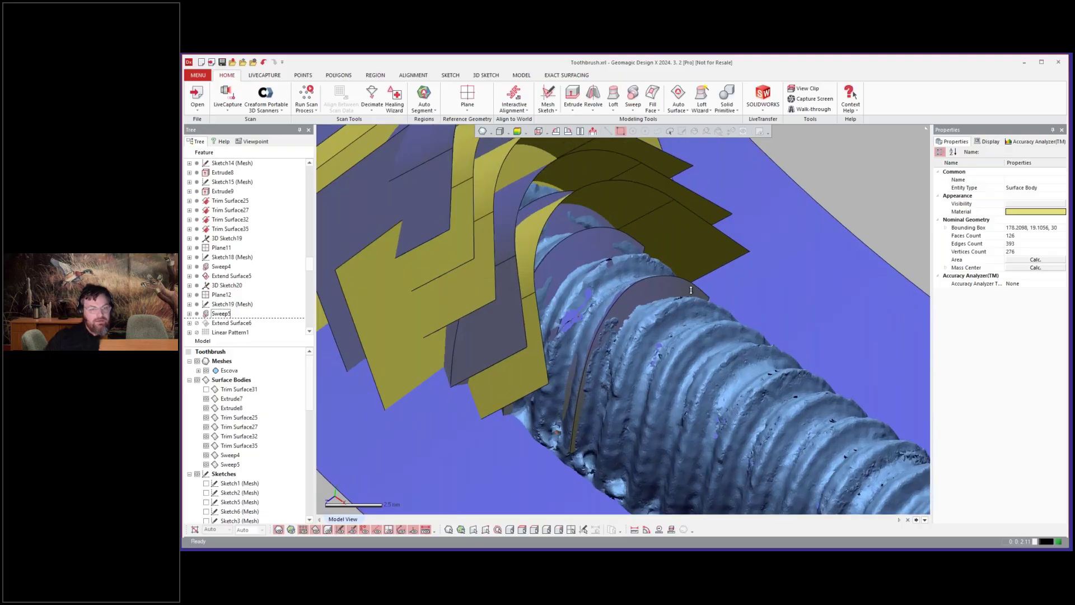
# Hide the Extrude7, Extrude8, Trim Surface25, 27, 32 and 35 bodies and view the swept ribs over the scan from the side.
pyautogui.click(206, 399)
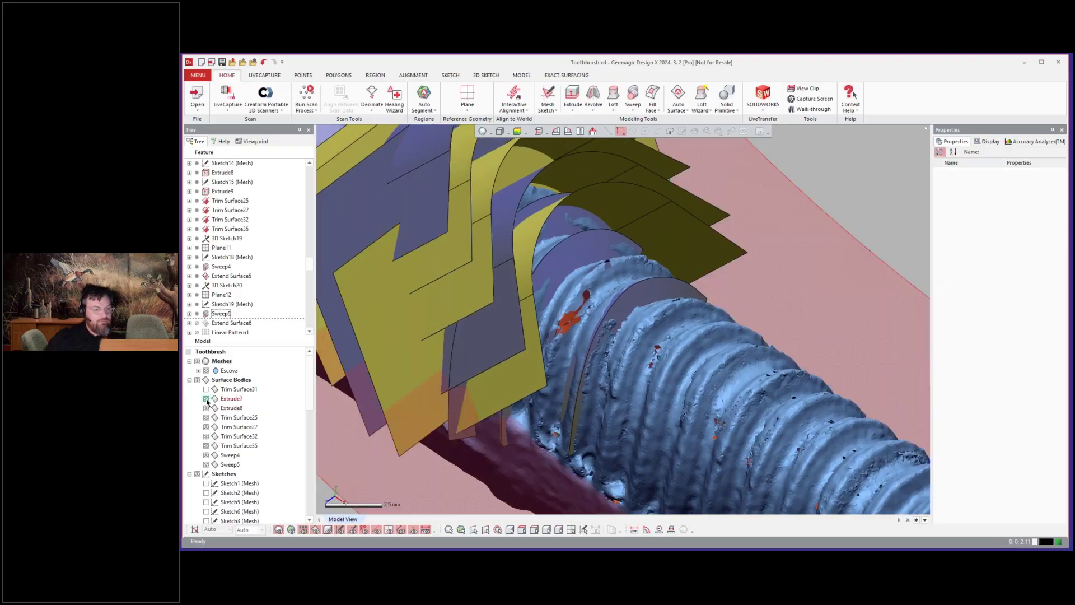
pyautogui.click(206, 398)
pyautogui.click(206, 408)
pyautogui.click(206, 417)
pyautogui.click(206, 426)
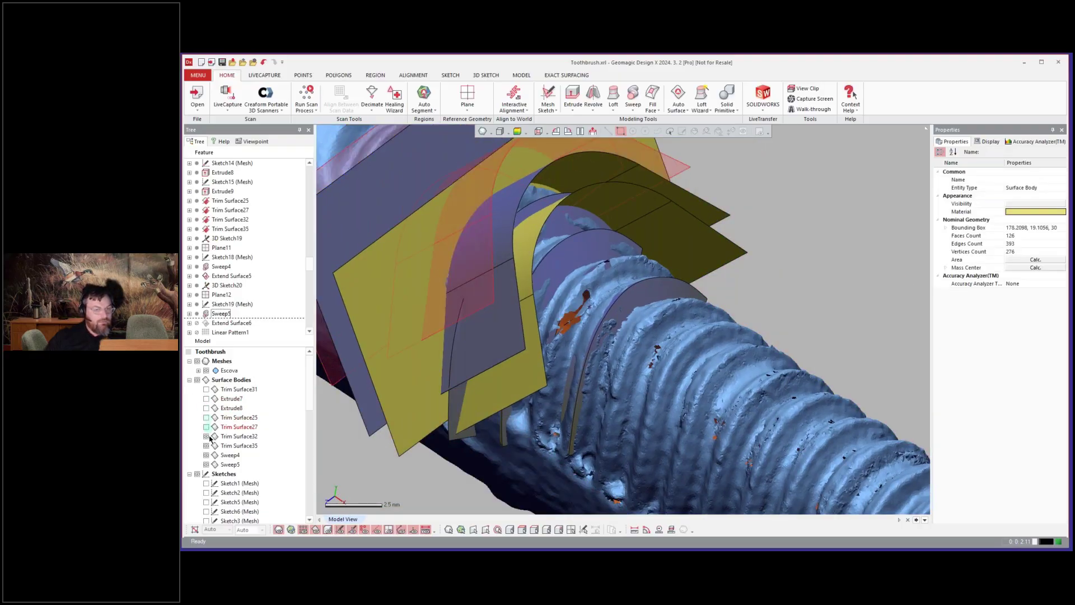
pyautogui.click(206, 436)
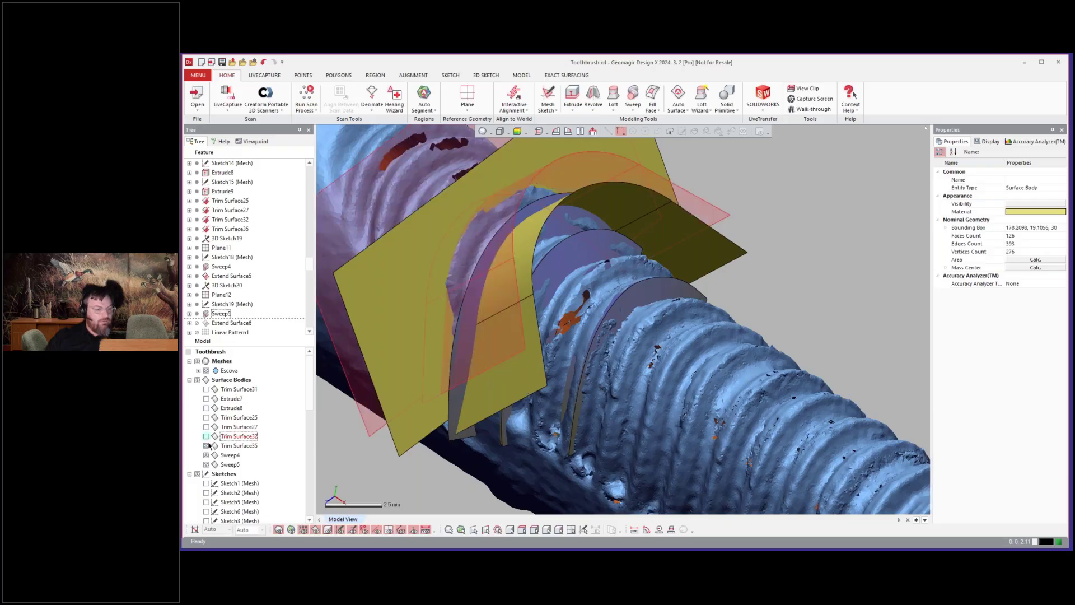
pyautogui.click(206, 446)
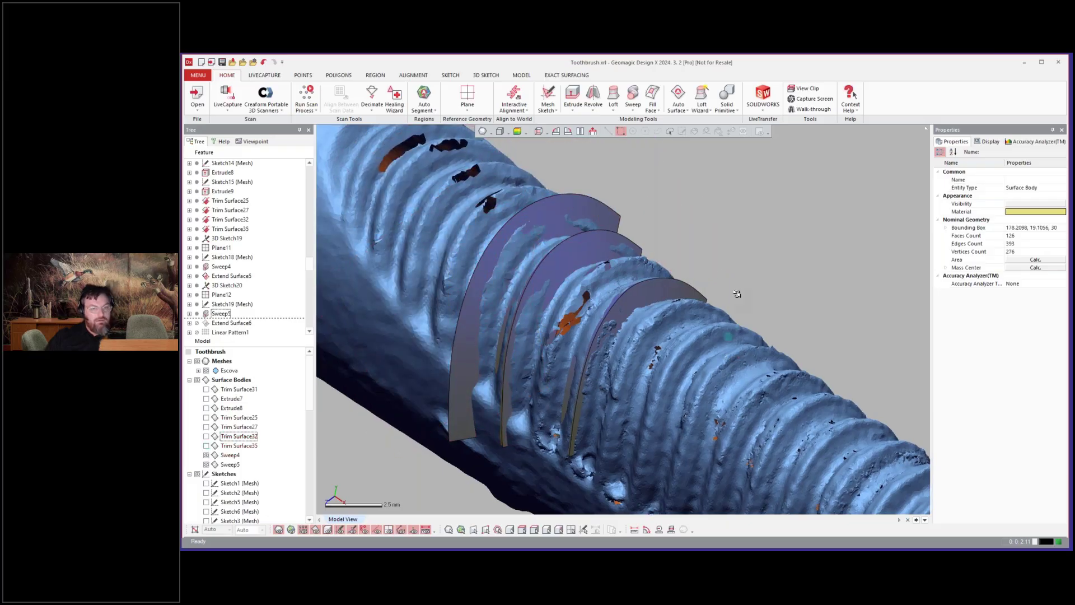
pyautogui.moveTo(737, 294); pyautogui.dragTo(775, 239, button='right')
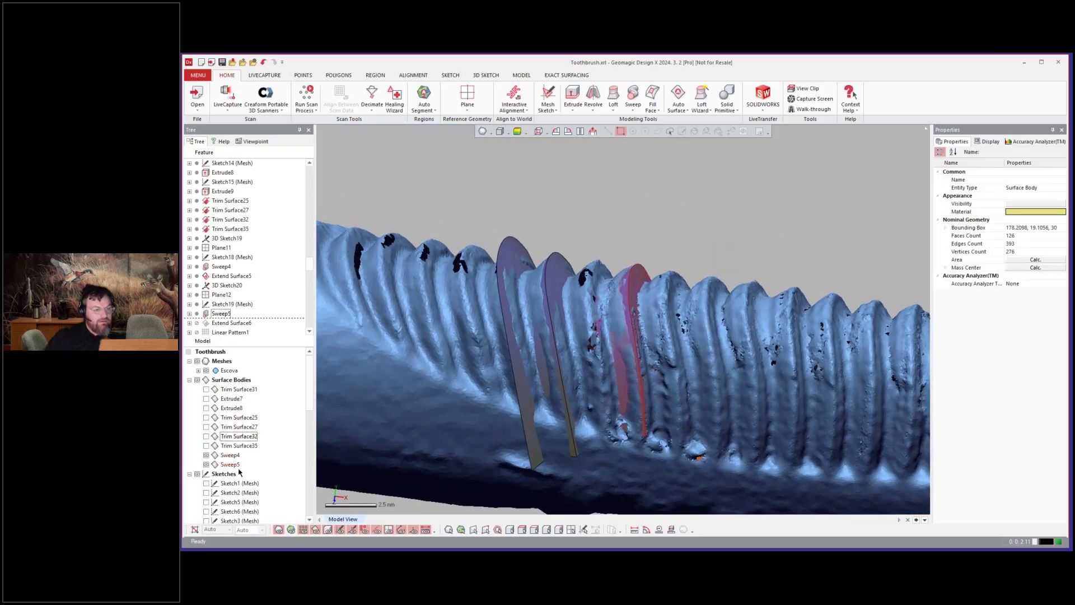
# Roll the feature history forward to Linear Pattern2 and inspect the patterned rib surfaces.
pyautogui.scroll(-2, 230, 300)
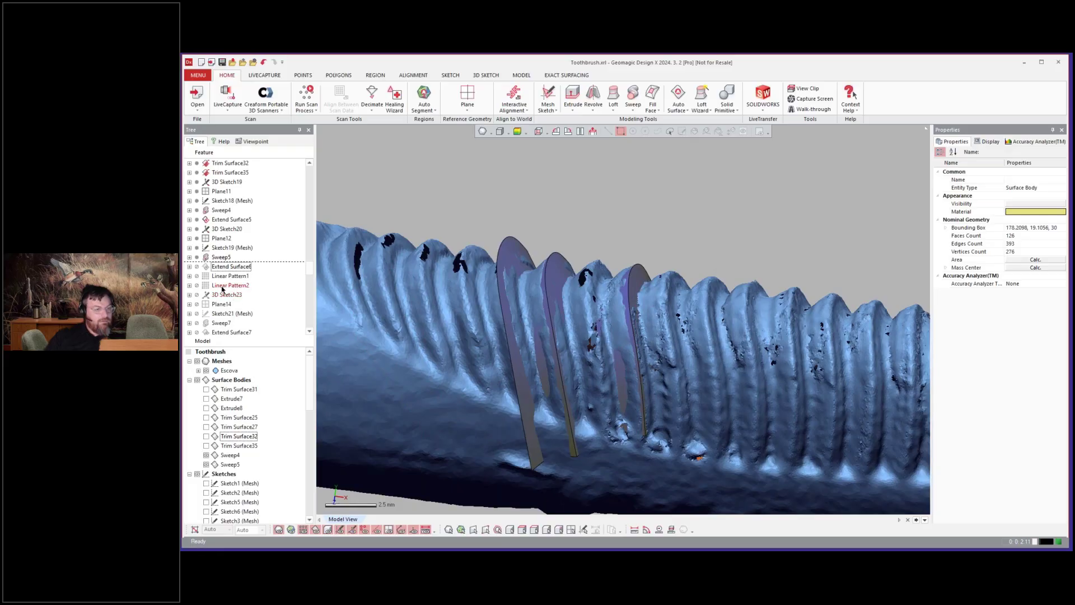
pyautogui.click(222, 287)
pyautogui.rightClick(221, 287)
pyautogui.click(231, 292)
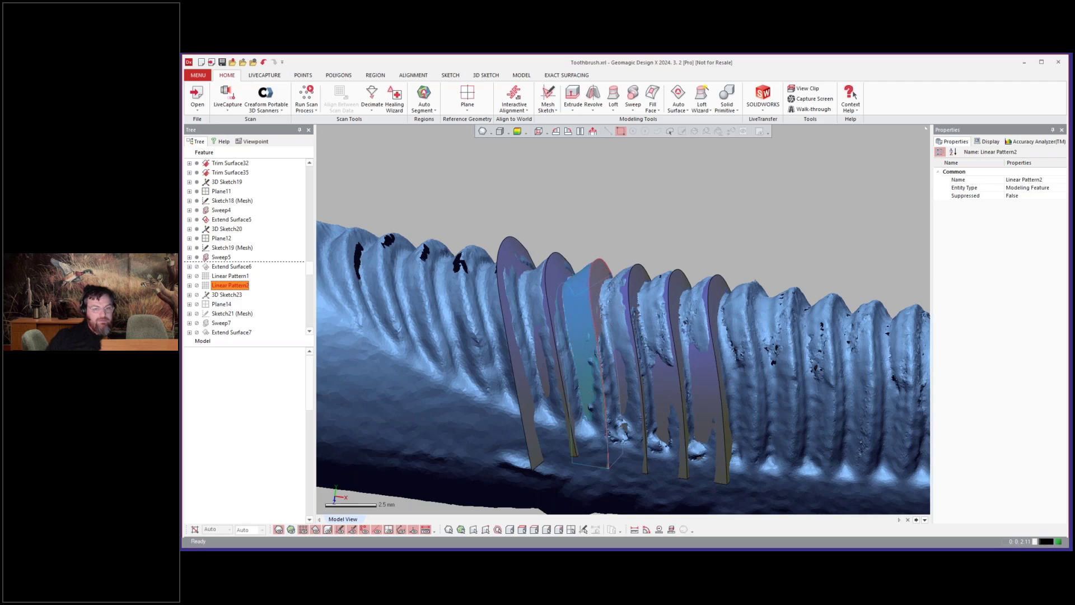
pyautogui.click(601, 286)
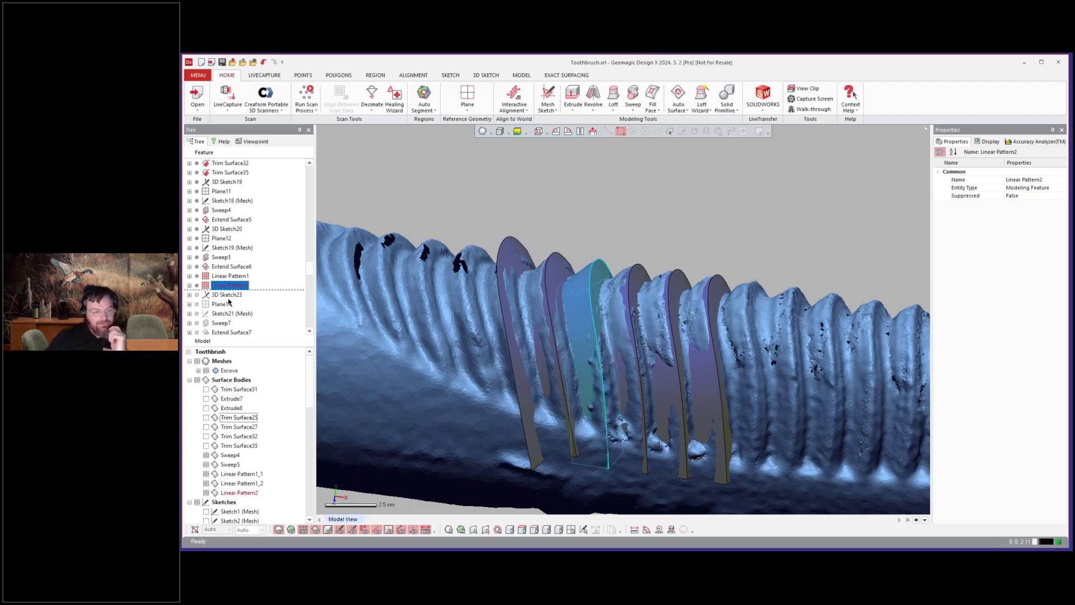
pyautogui.click(257, 288)
# Roll the feature history forward to Linear Pattern5 and inspect the added rib surfaces along the handle.
pyautogui.scroll(-3, 258, 287)
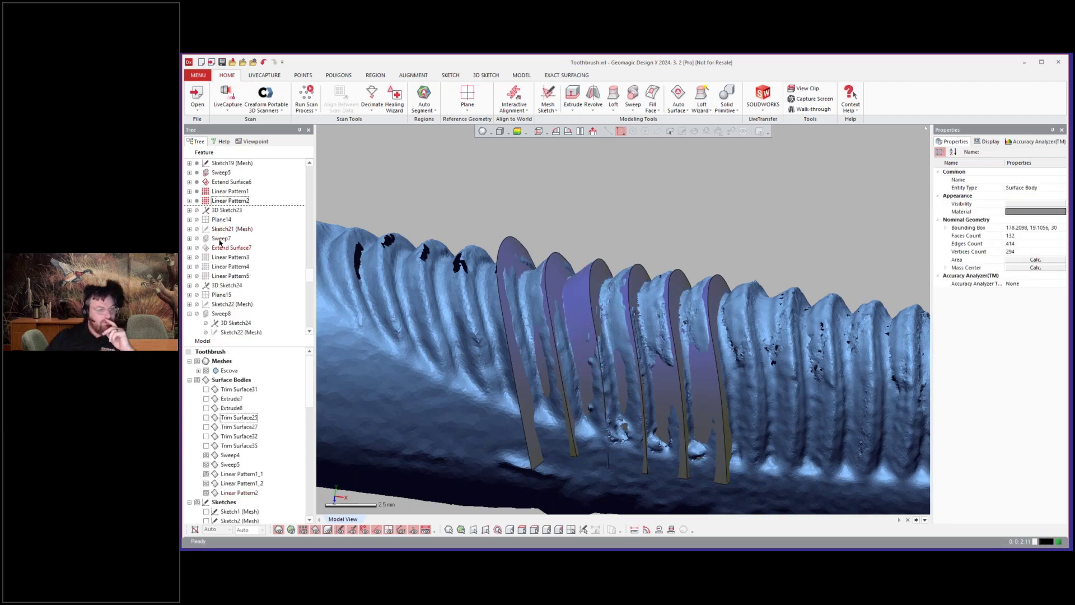
pyautogui.click(213, 276)
pyautogui.rightClick(215, 276)
pyautogui.click(247, 279)
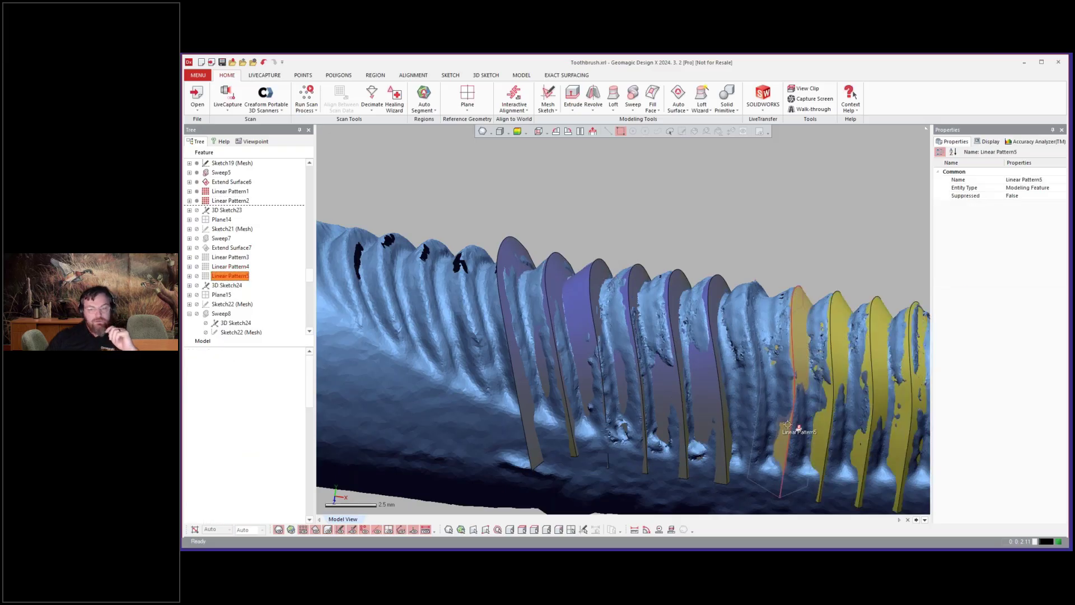
pyautogui.click(743, 217)
pyautogui.scroll(-5, 743, 217)
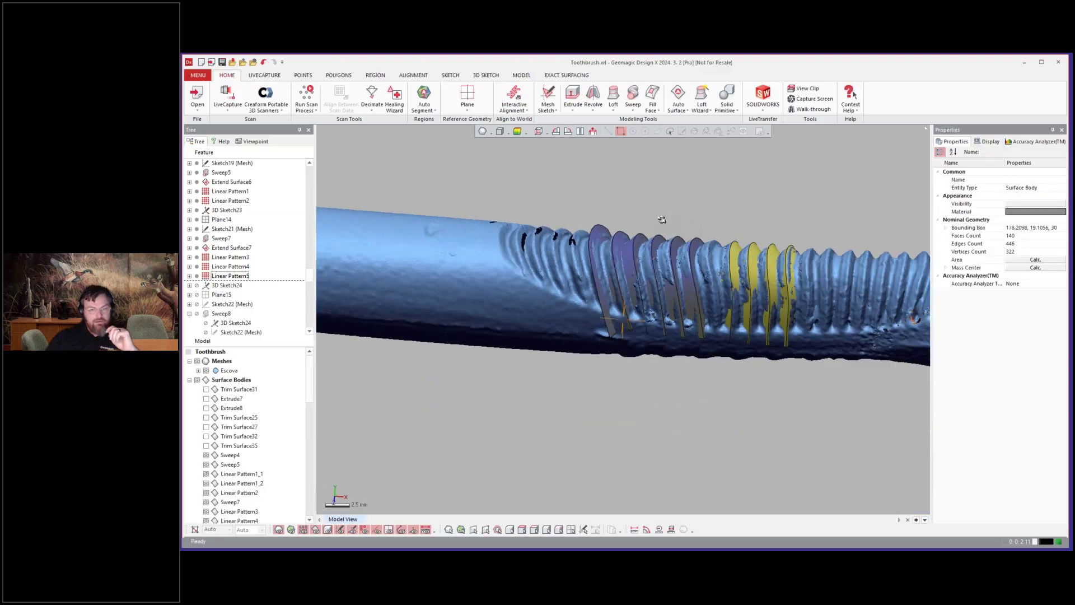
pyautogui.scroll(3, 622, 330)
# Roll the feature history forward to 3D Sketch25.
pyautogui.click(222, 313)
pyautogui.scroll(-3, 223, 310)
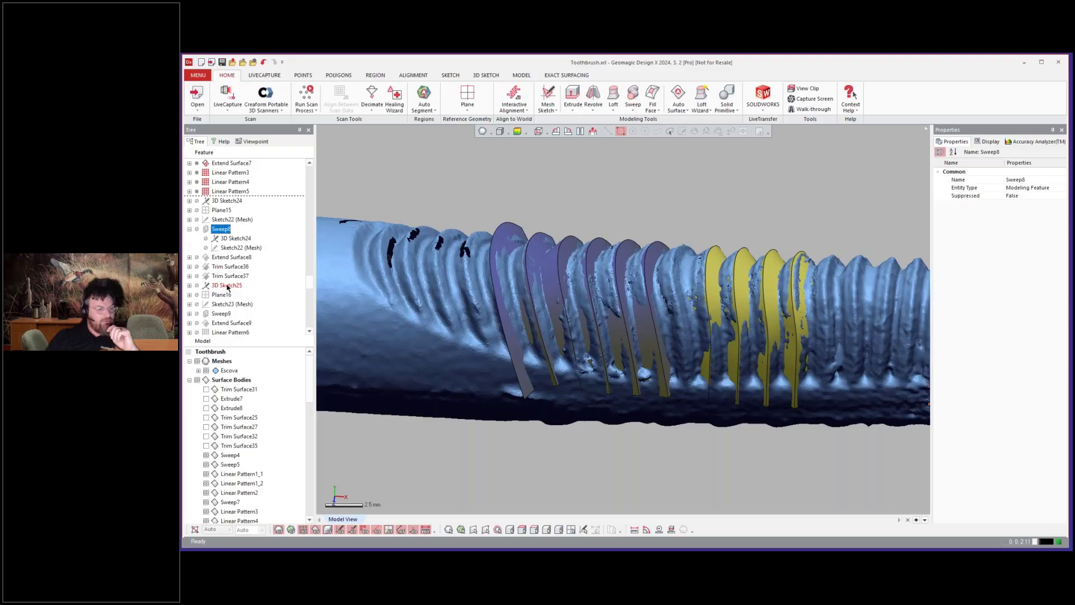
pyautogui.click(226, 286)
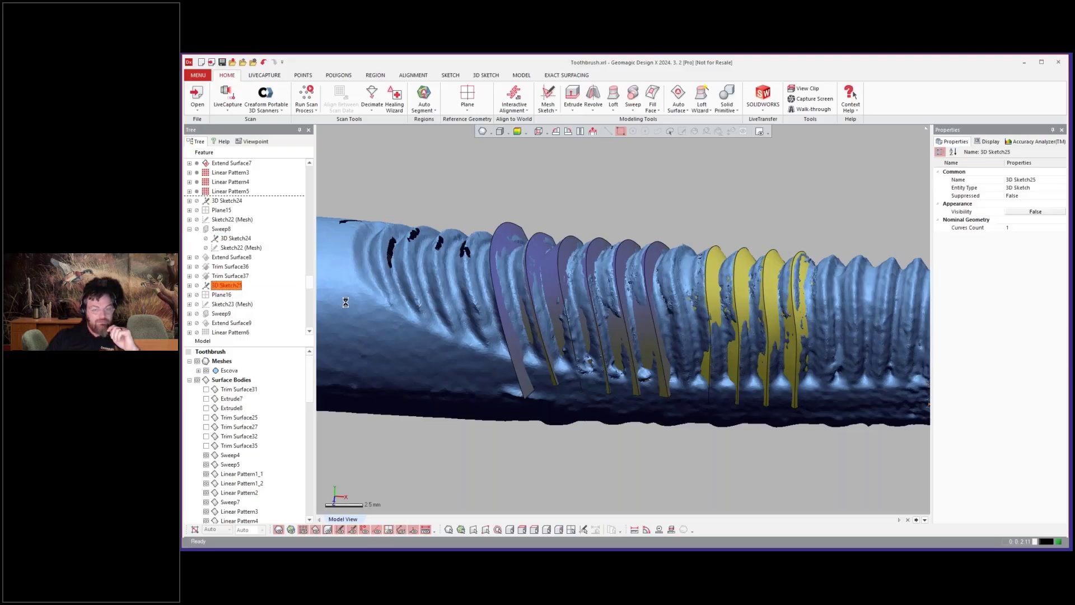
pyautogui.moveTo(356, 302)
pyautogui.mouseDown()
pyautogui.moveTo(483, 338)
pyautogui.moveTo(321, 363)
pyautogui.moveTo(256, 303)
pyautogui.moveTo(730, 340)
pyautogui.moveTo(758, 392)
pyautogui.mouseUp()
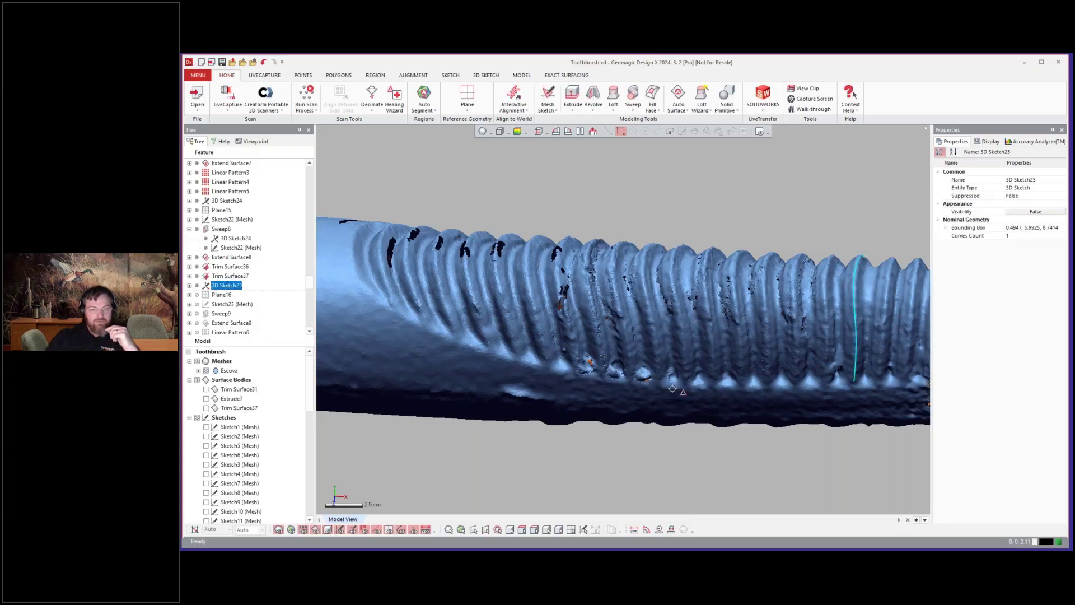
# Show the Trim Surface37 body and compare its trimmed rib surfaces with the scanned ridges.
pyautogui.click(220, 295)
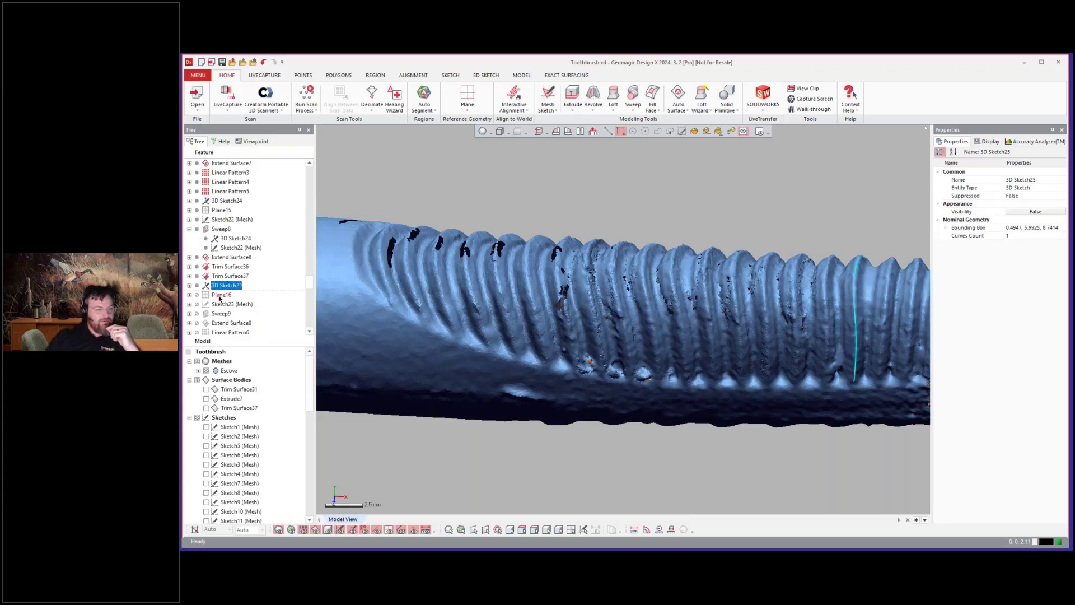
pyautogui.scroll(-1, 227, 306)
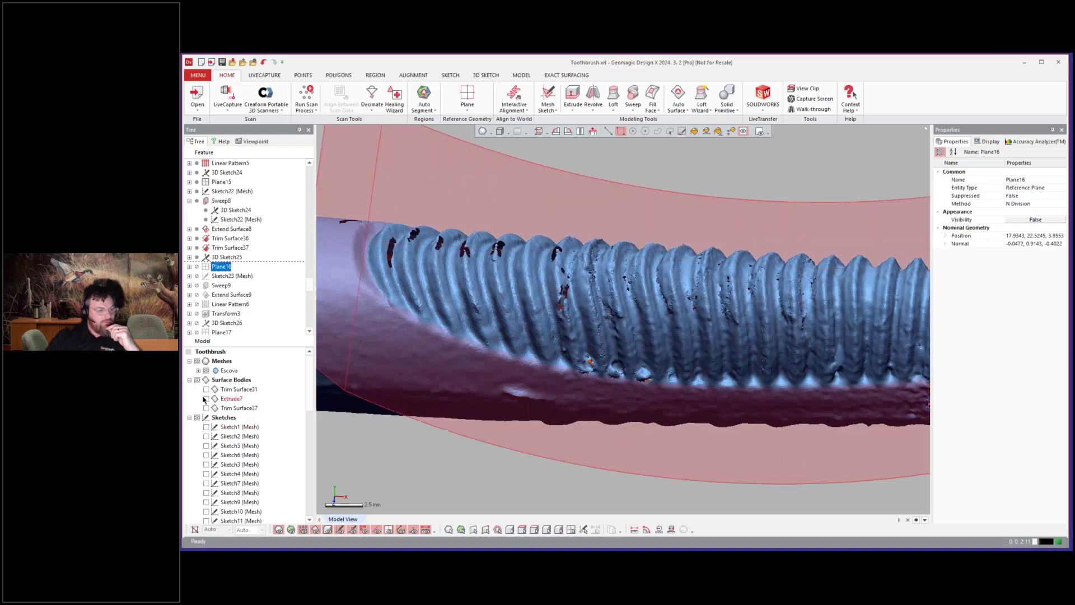
pyautogui.click(207, 389)
pyautogui.click(207, 389)
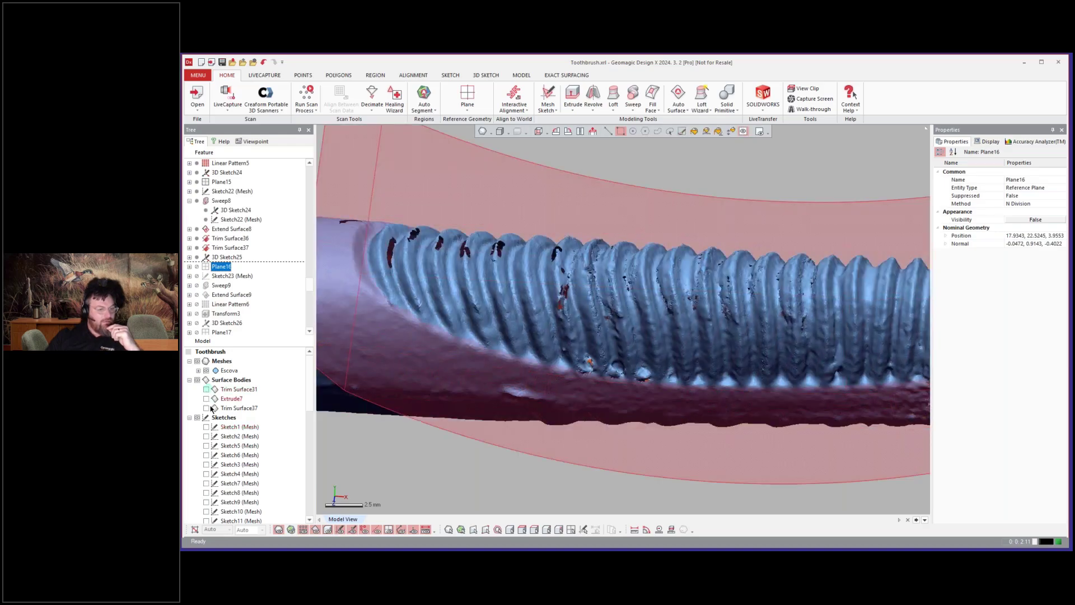
pyautogui.click(206, 408)
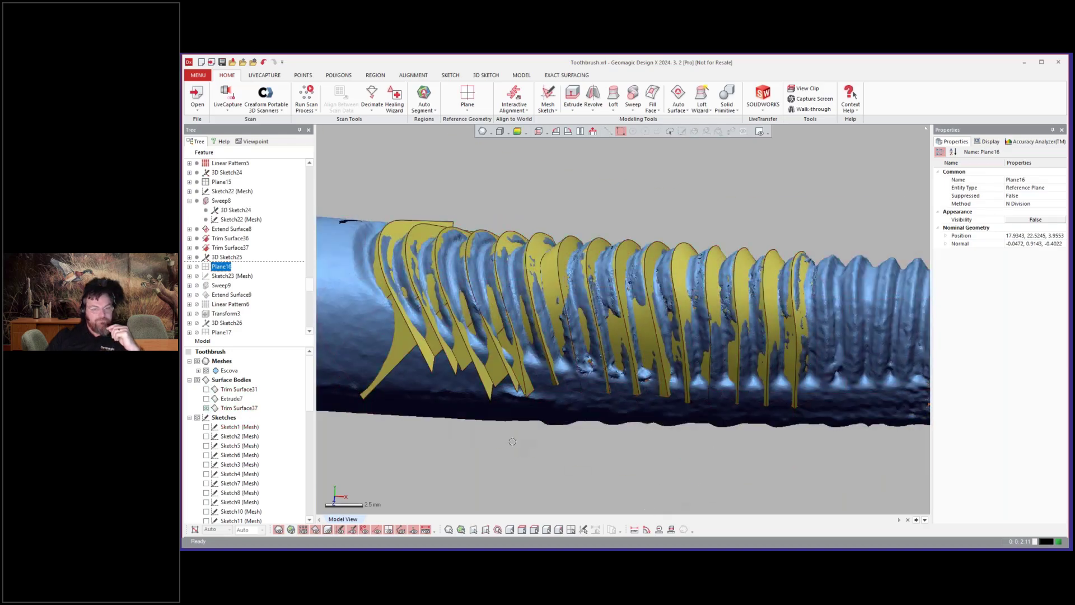
pyautogui.moveTo(696, 450); pyautogui.dragTo(710, 448, button='right')
# Roll the feature history forward to Linear Pattern6.
pyautogui.click(229, 313)
pyautogui.rightClick(220, 304)
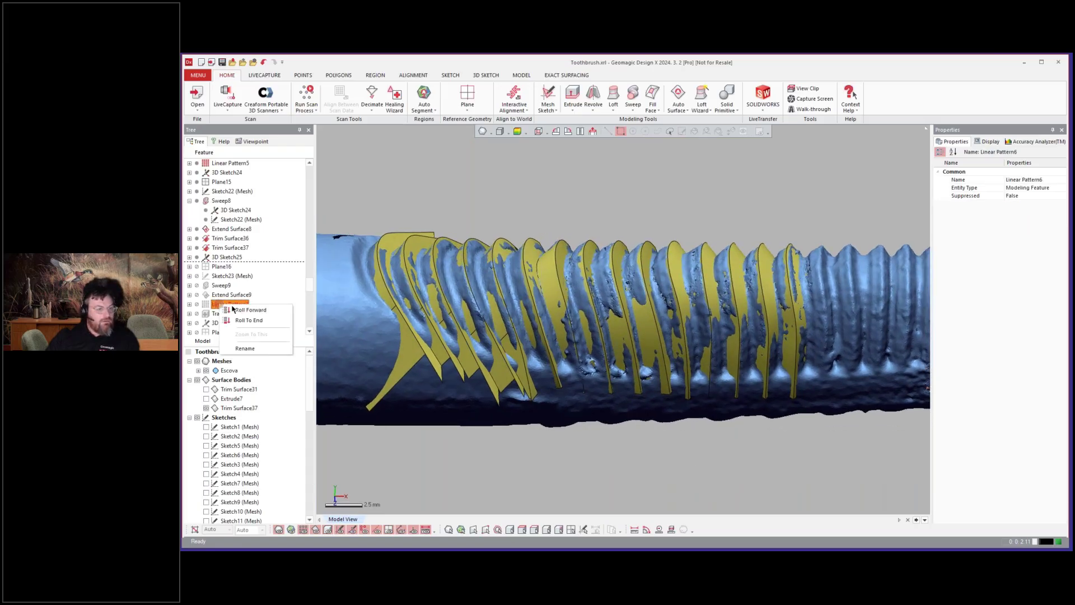
pyautogui.click(240, 308)
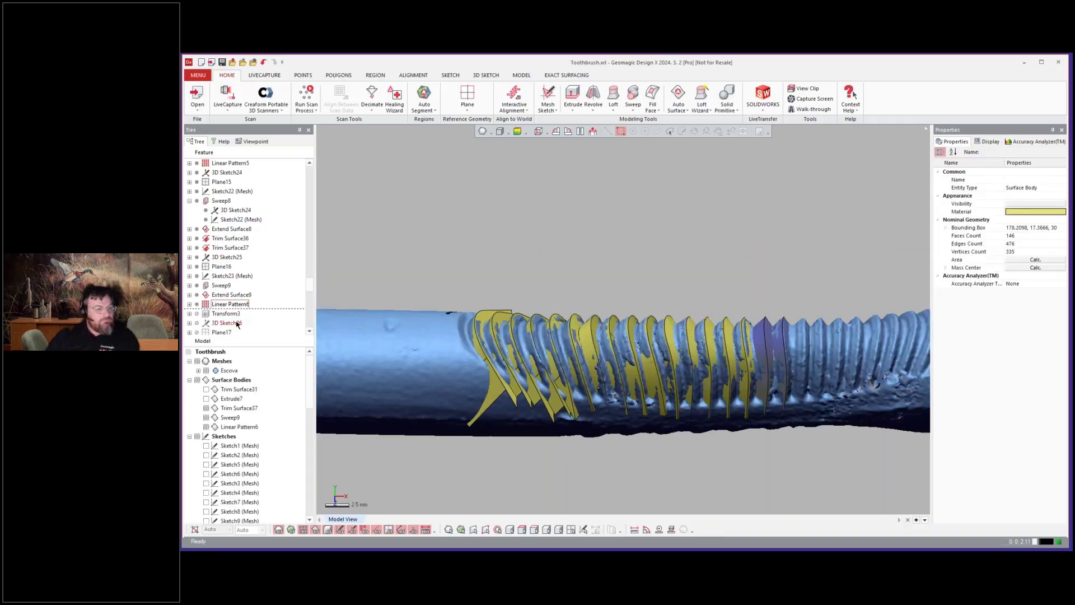
# Roll the feature history forward to Linear Pattern7.
pyautogui.click(232, 322)
pyautogui.scroll(-3, 232, 308)
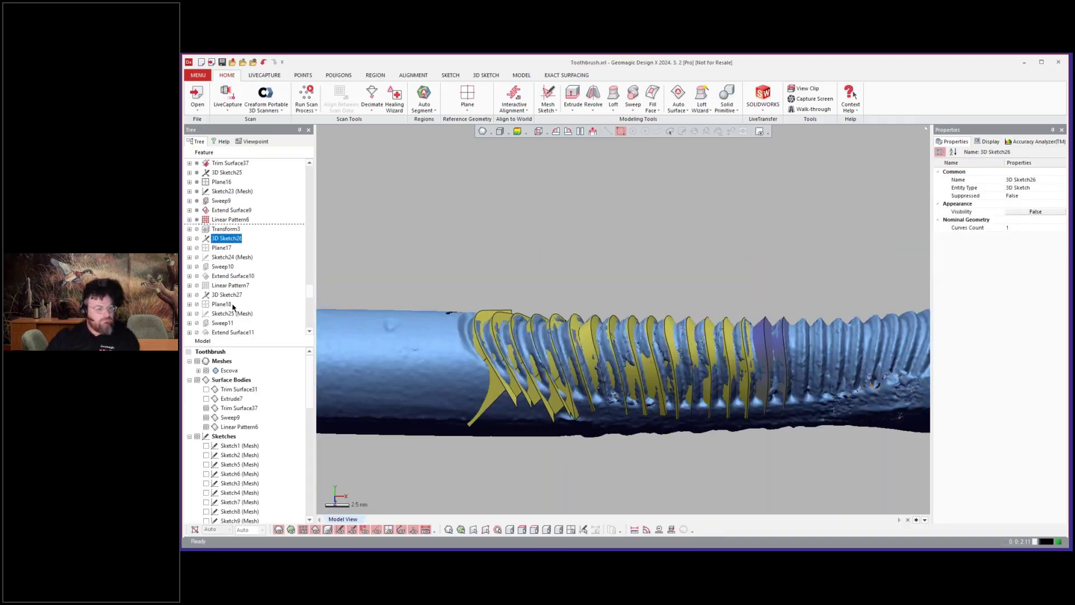
pyautogui.click(224, 287)
pyautogui.rightClick(223, 286)
pyautogui.click(253, 294)
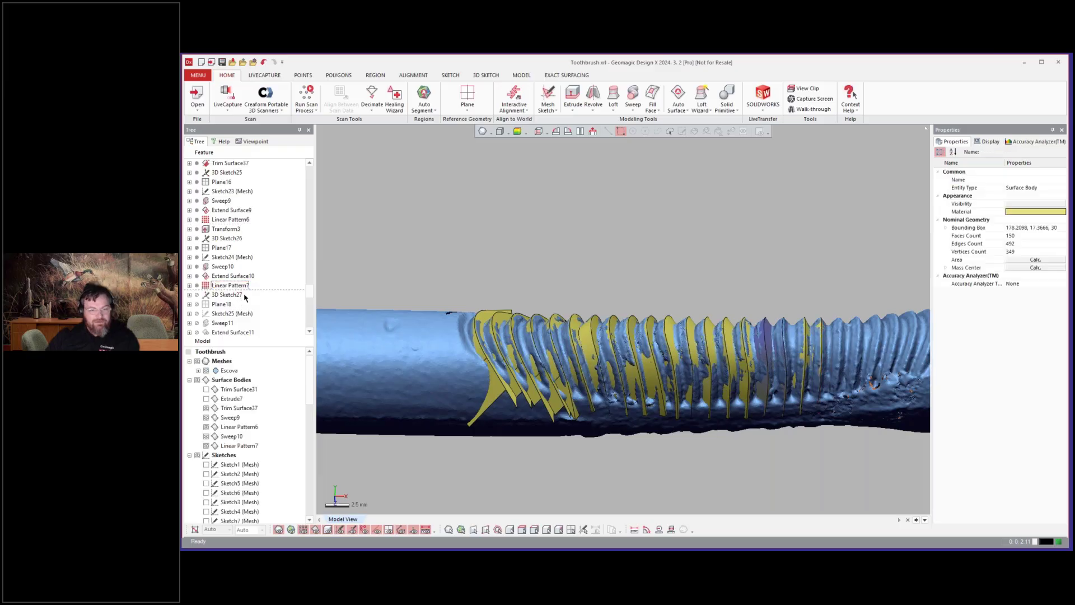
# Roll the feature history forward to Linear Pattern9.
pyautogui.scroll(-4, 239, 304)
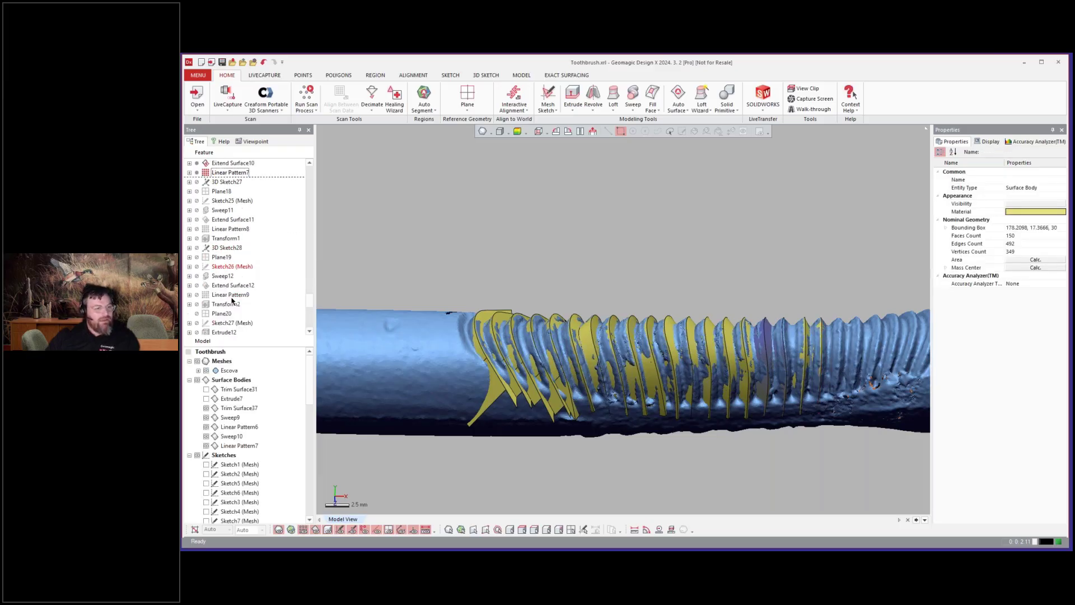
pyautogui.click(234, 295)
pyautogui.rightClick(234, 297)
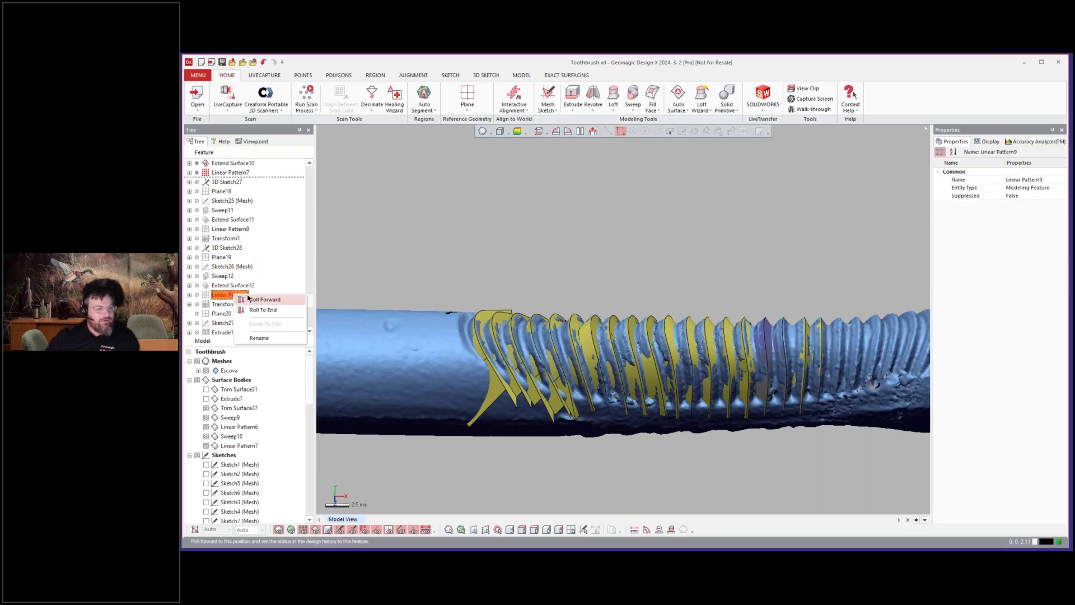
pyautogui.click(250, 299)
# Roll the feature history forward to the constant fillet Fillet11.
pyautogui.moveTo(251, 297)
pyautogui.mouseDown()
pyautogui.moveTo(837, 391)
pyautogui.moveTo(298, 329)
pyautogui.moveTo(242, 297)
pyautogui.moveTo(230, 305)
pyautogui.mouseUp()
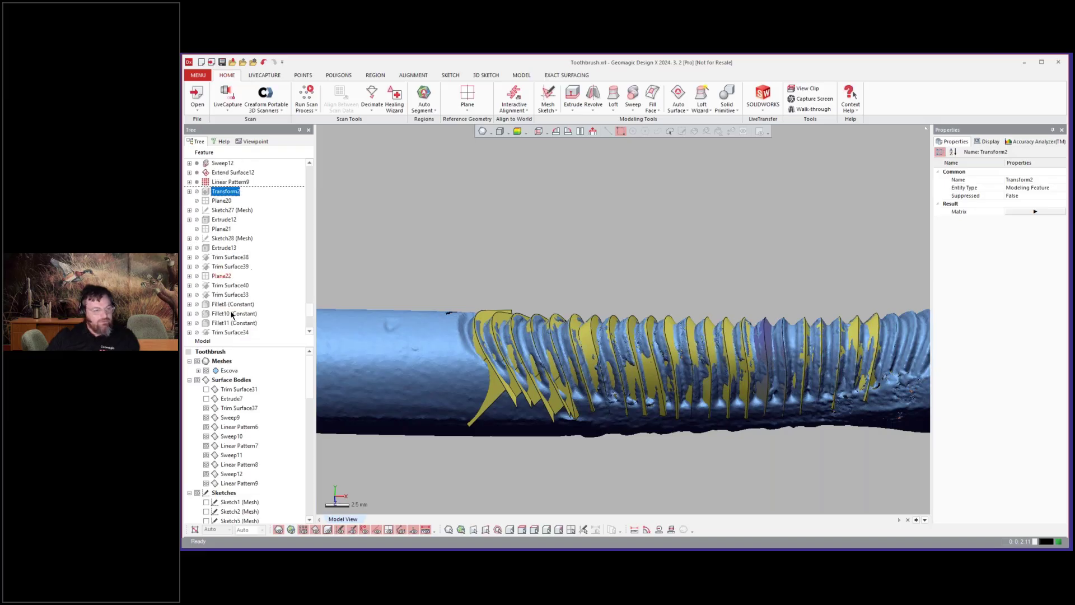
pyautogui.scroll(-1, 227, 311)
pyautogui.click(225, 286)
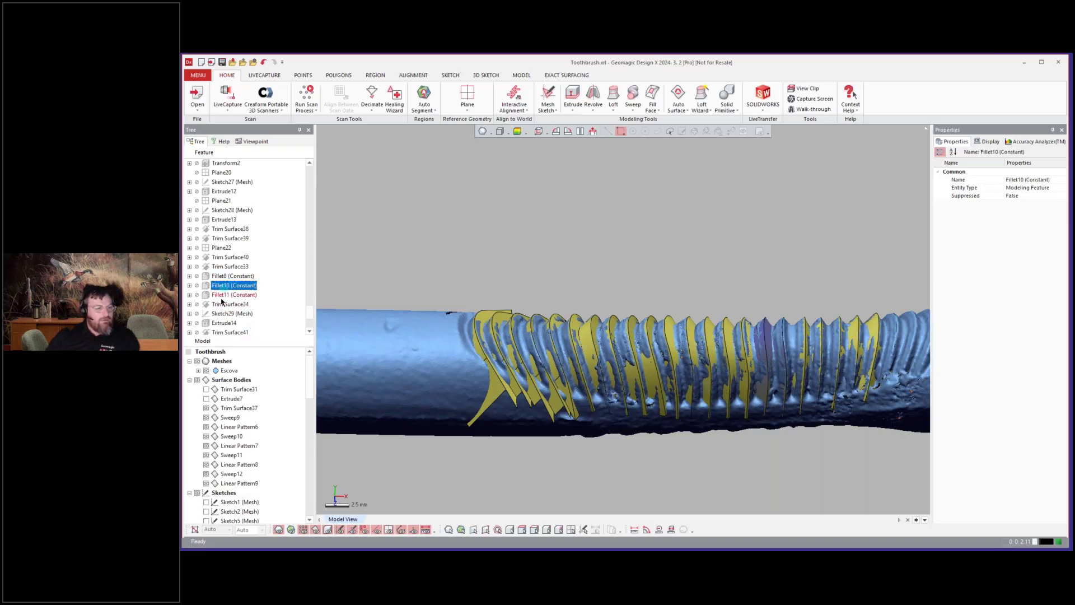
pyautogui.click(222, 296)
pyautogui.rightClick(221, 293)
pyautogui.click(250, 301)
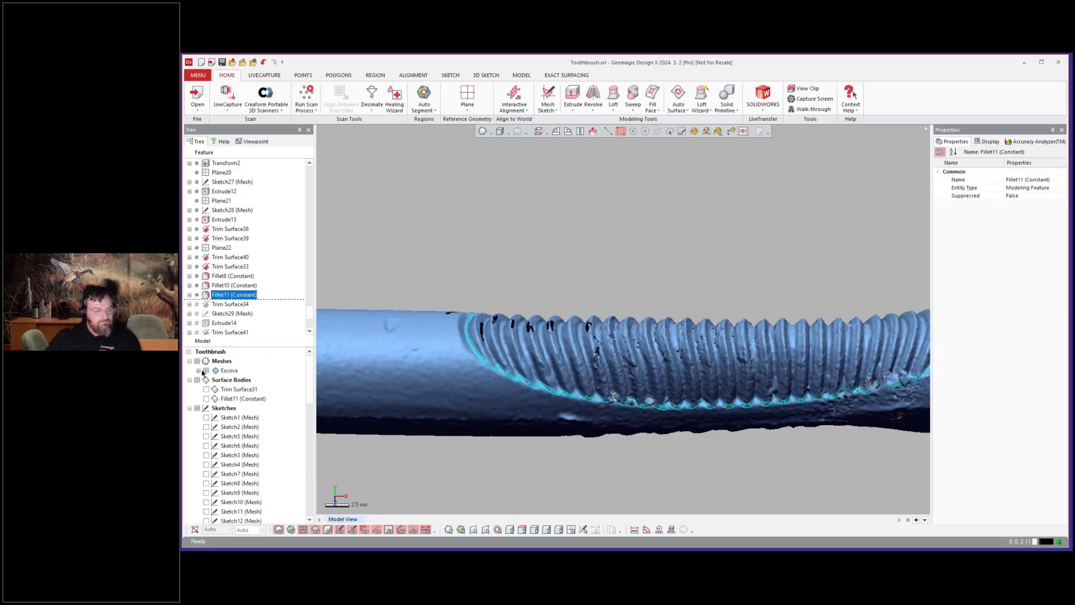
# Show the Fillet11 body and hide the scan mesh to inspect the filleted grip ridges on their own.
pyautogui.click(206, 389)
pyautogui.click(206, 389)
pyautogui.click(206, 398)
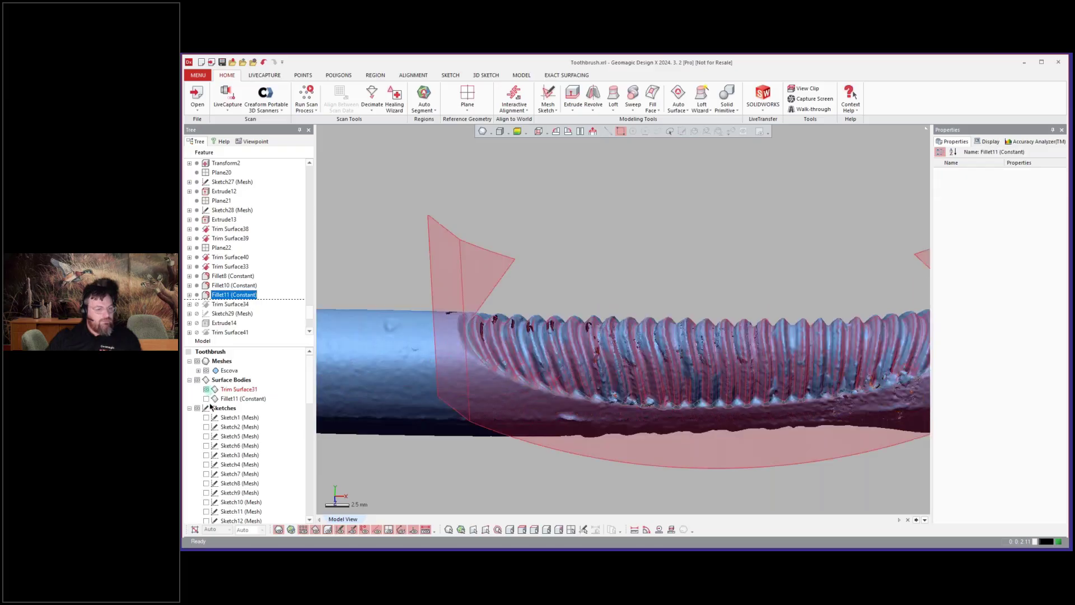
pyautogui.click(588, 246)
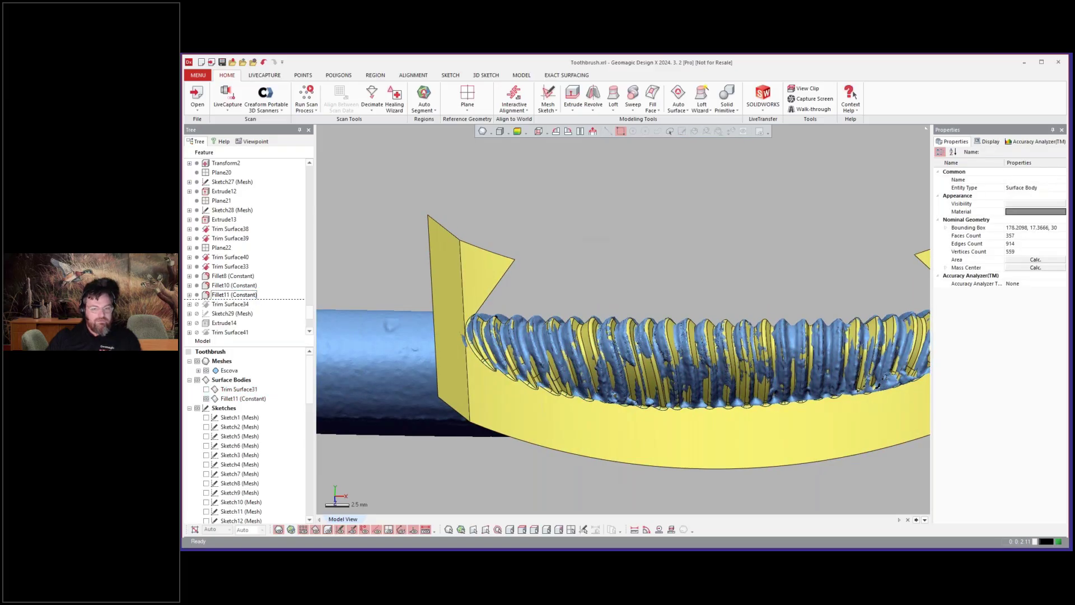
pyautogui.hotkey('ctrl', '1')
pyautogui.moveTo(587, 246); pyautogui.dragTo(589, 247, button='right')
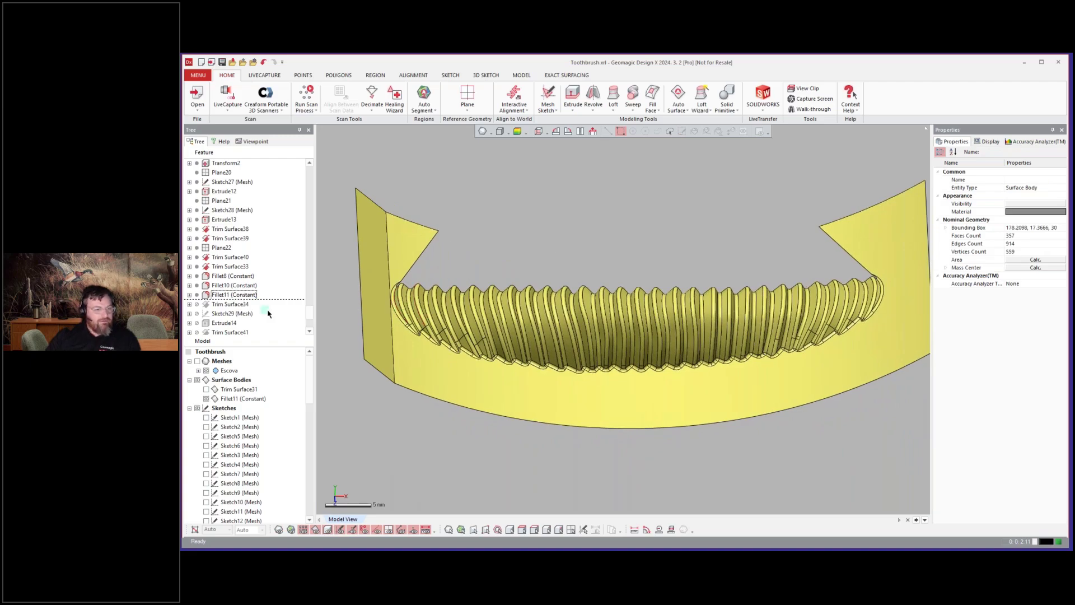
# Roll the feature history forward to Trim Surface34.
pyautogui.scroll(-1, 265, 312)
pyautogui.click(222, 274)
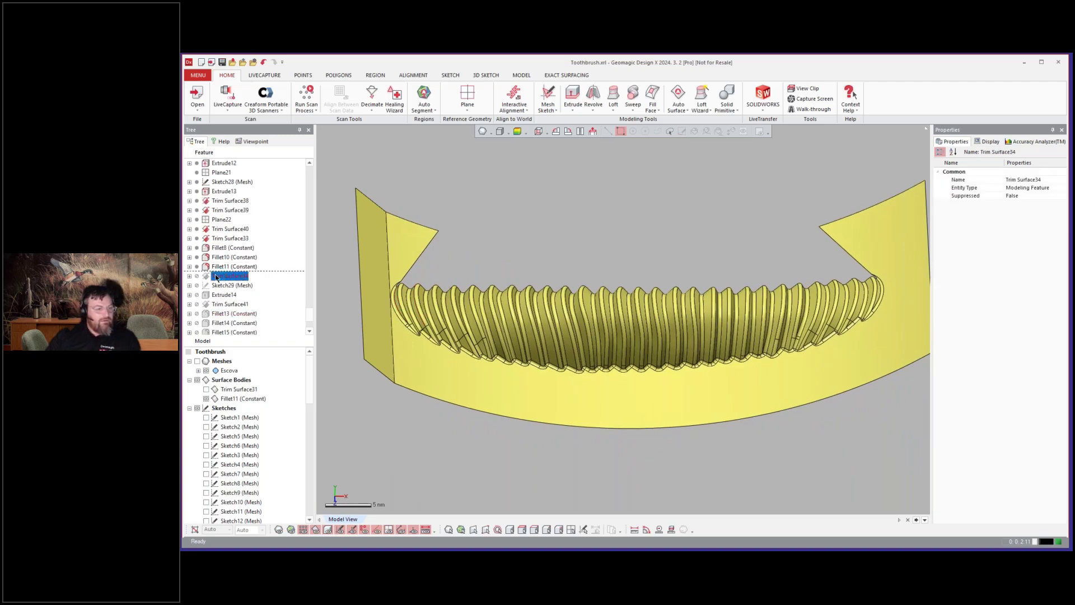
pyautogui.rightClick(218, 275)
pyautogui.click(246, 280)
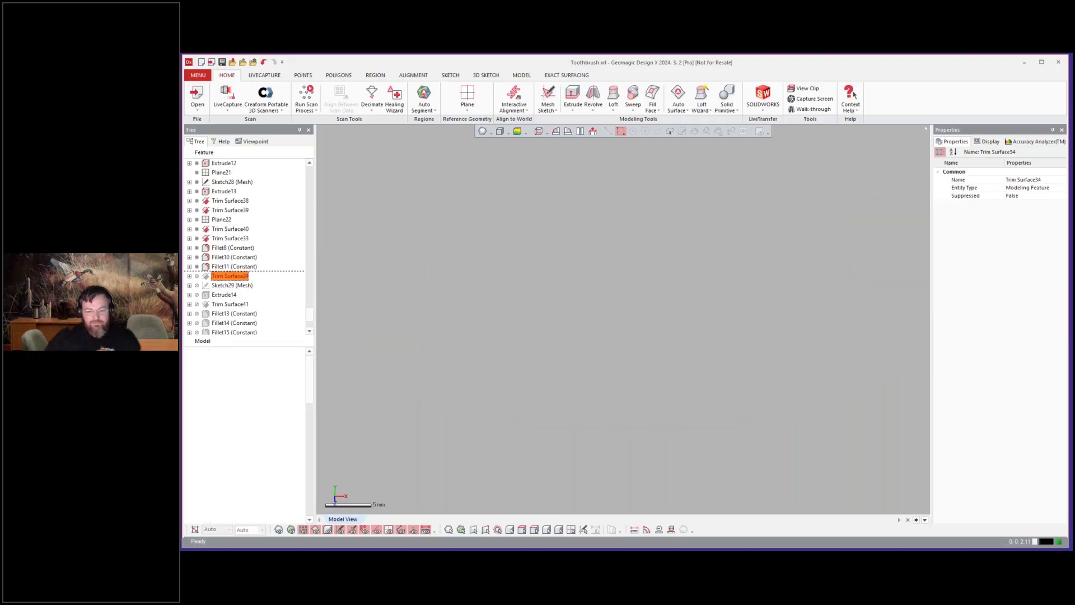
# Show the Trim Surface34 surface body to inspect the trimmed grip area of the handle.
pyautogui.moveTo(242, 276); pyautogui.dragTo(330, 305)
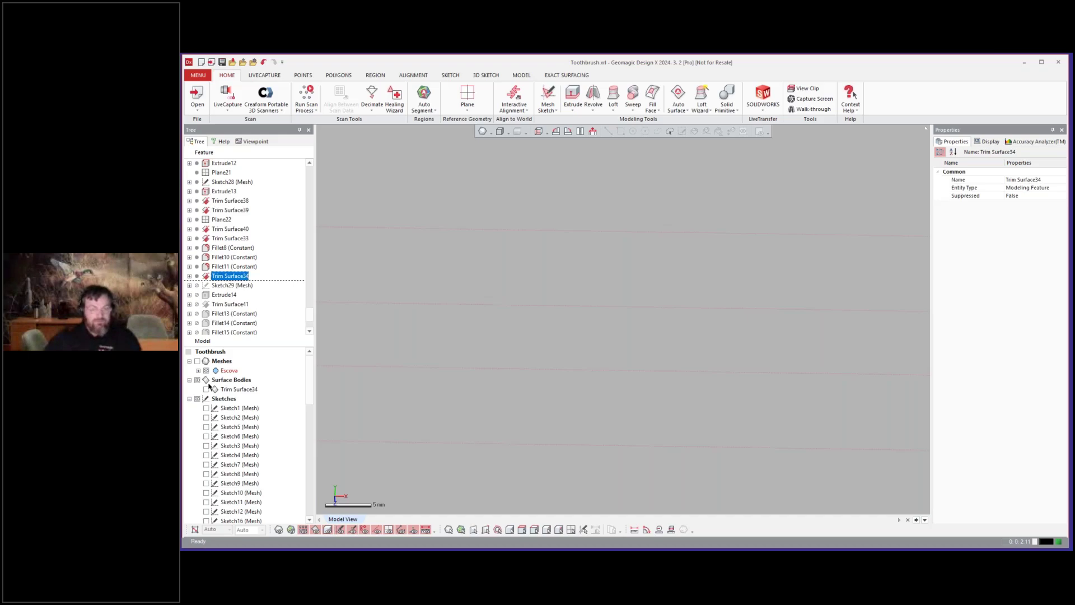
pyautogui.click(206, 388)
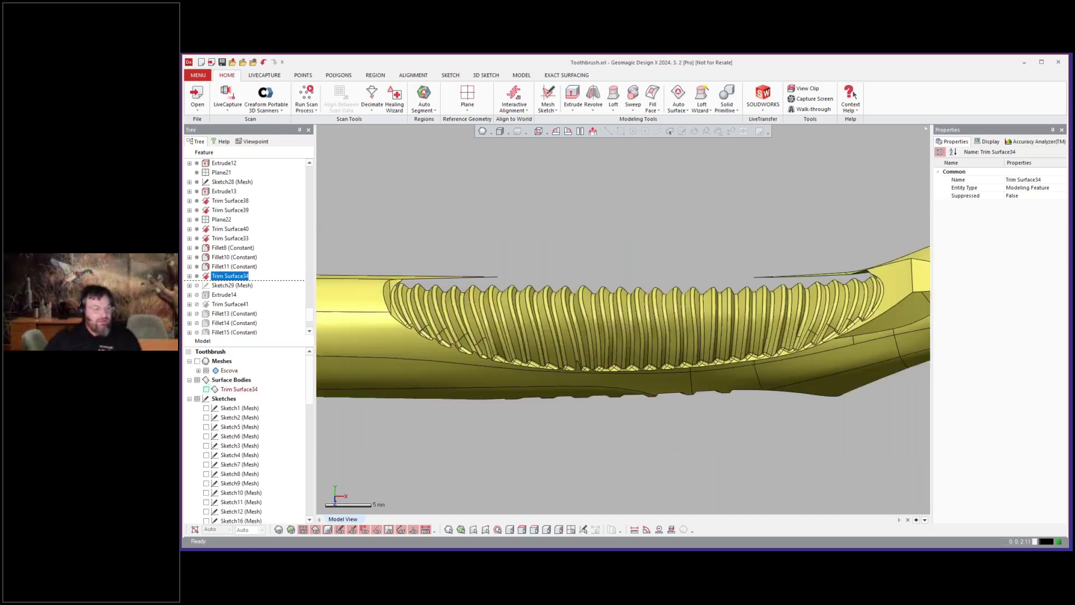
pyautogui.scroll(-4, 713, 303)
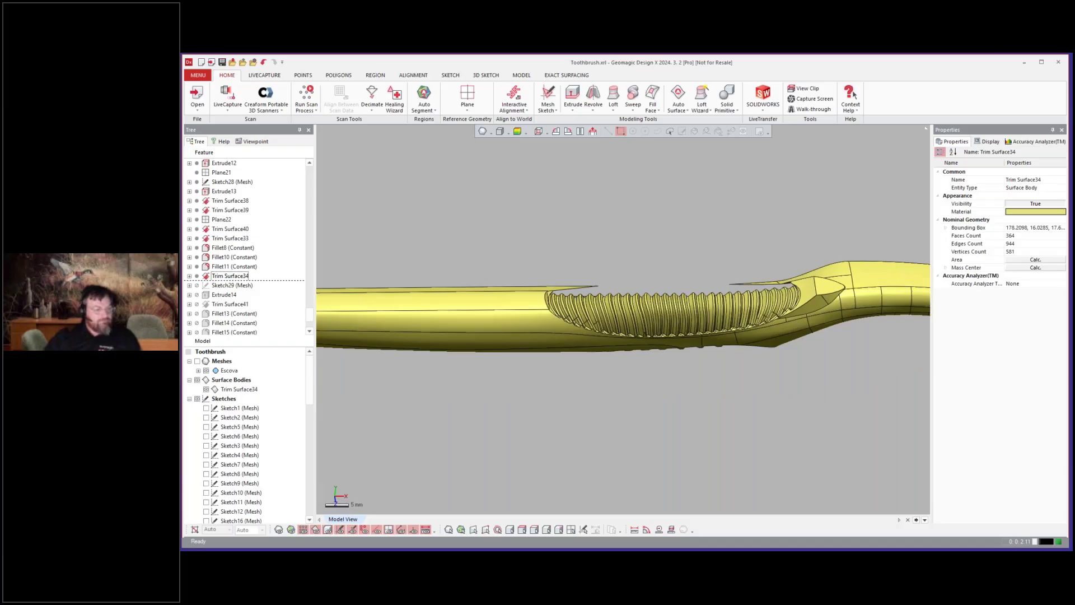
# Roll the feature history forward to Mirror2.
pyautogui.click(220, 304)
pyautogui.scroll(-2, 219, 293)
pyautogui.click(217, 292)
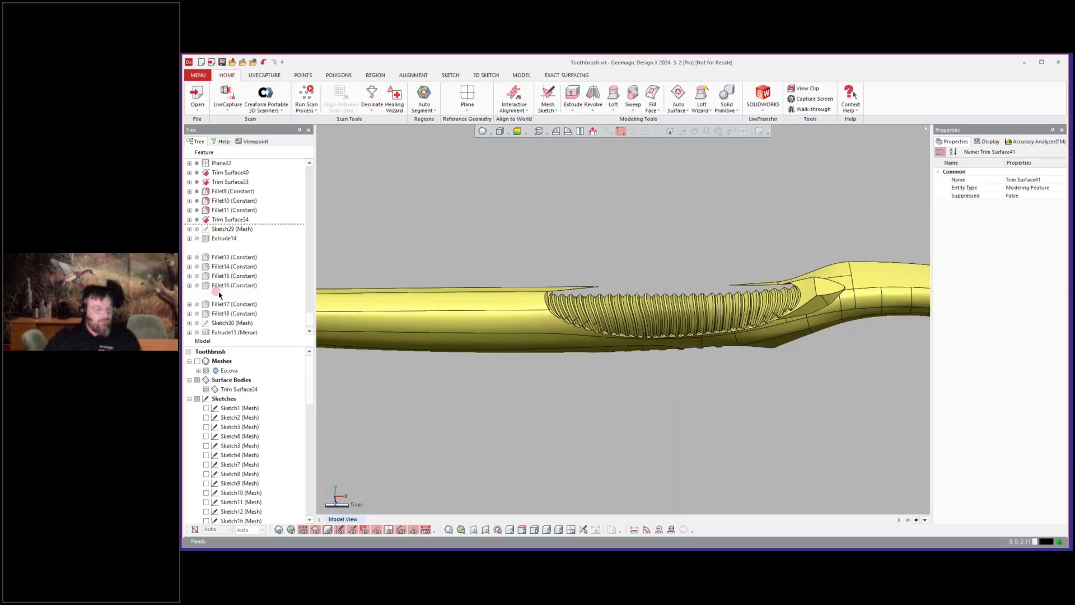
pyautogui.rightClick(219, 295)
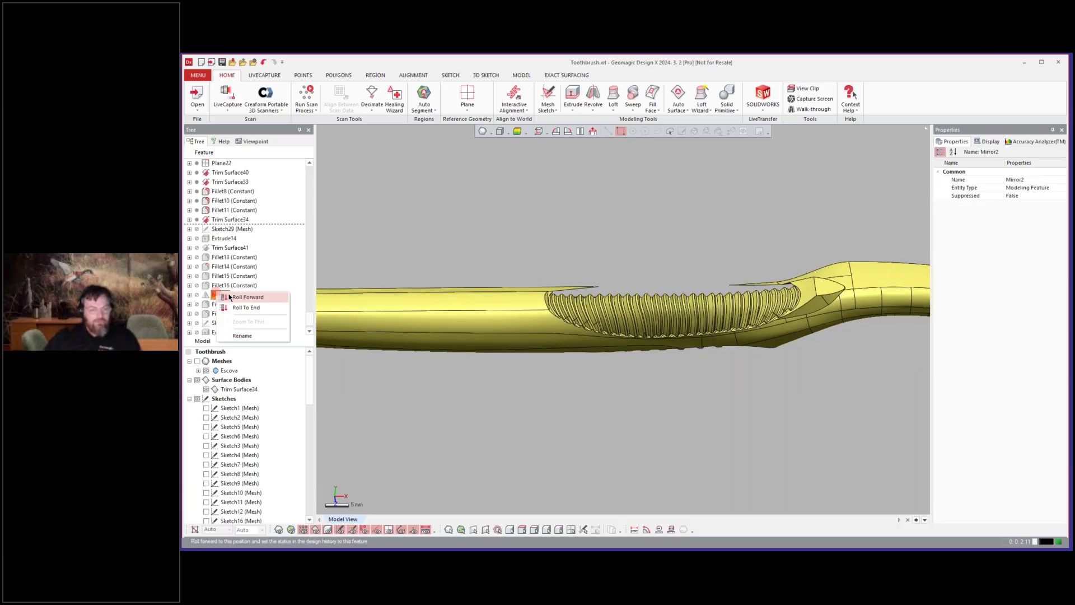
pyautogui.click(229, 296)
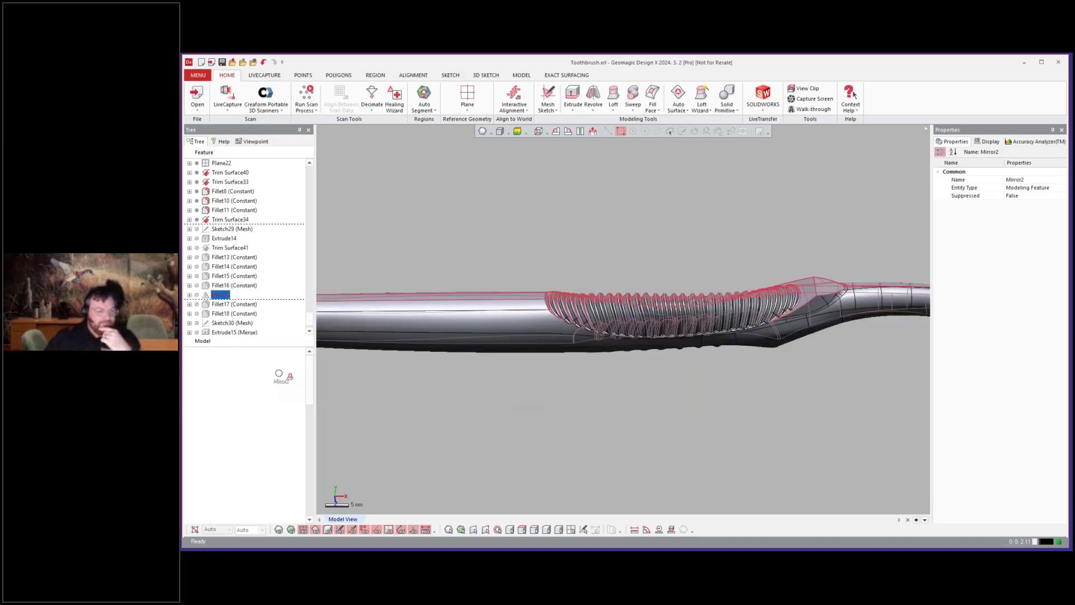
pyautogui.click(279, 373)
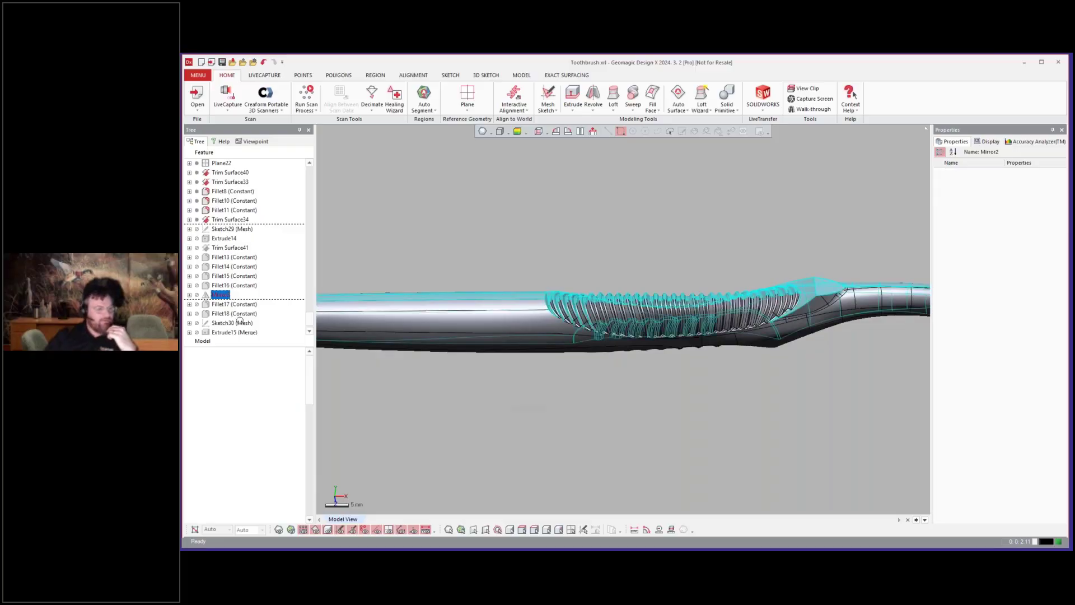
# Roll the feature history forward to the last feature, Extrude15 (Merge).
pyautogui.click(246, 315)
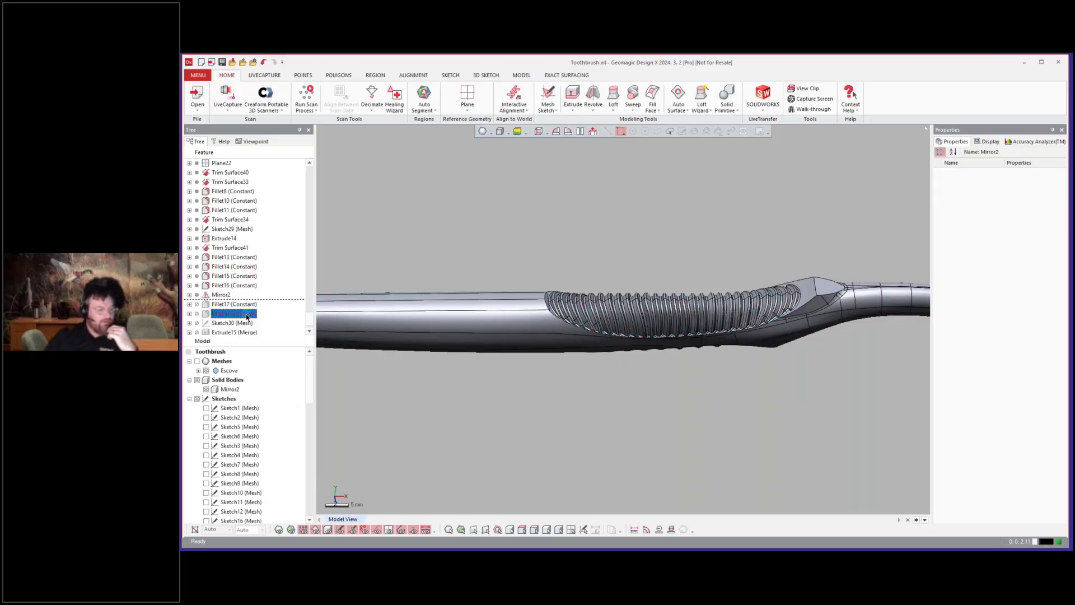
pyautogui.click(240, 332)
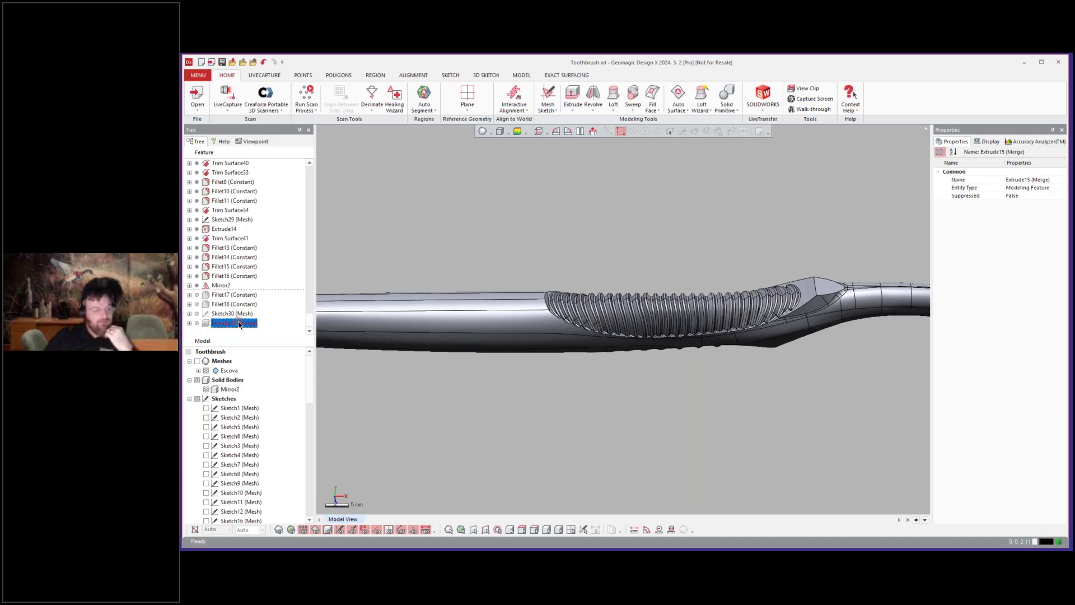
pyautogui.doubleClick(239, 323)
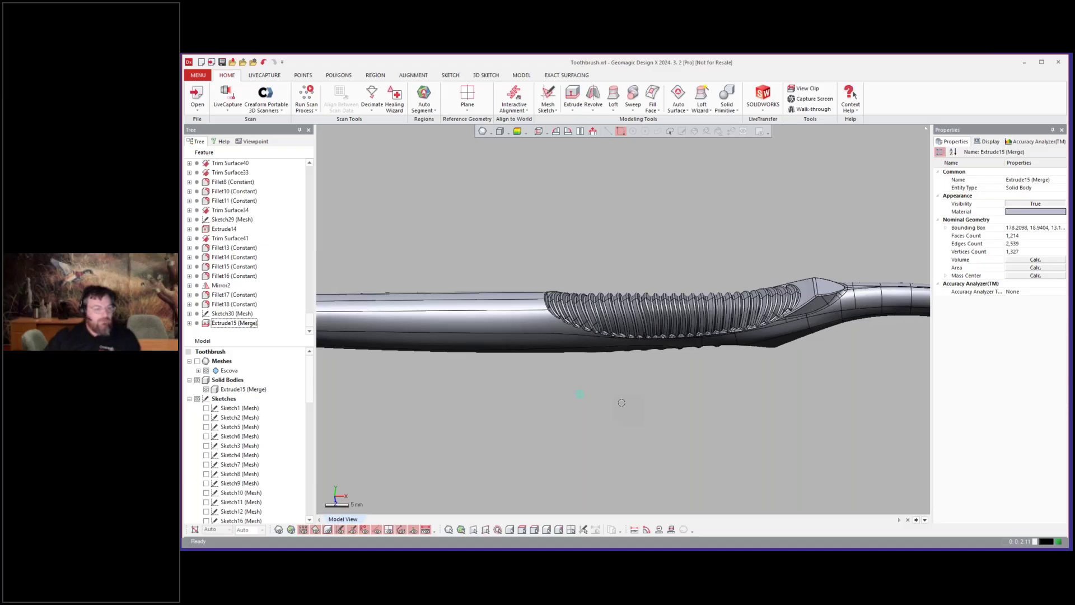
# Open Sketch30 (Mesh) to inspect the bristle circle layout on the brush head, and exit the sketch.
pyautogui.scroll(-2, 621, 403)
pyautogui.click(237, 314)
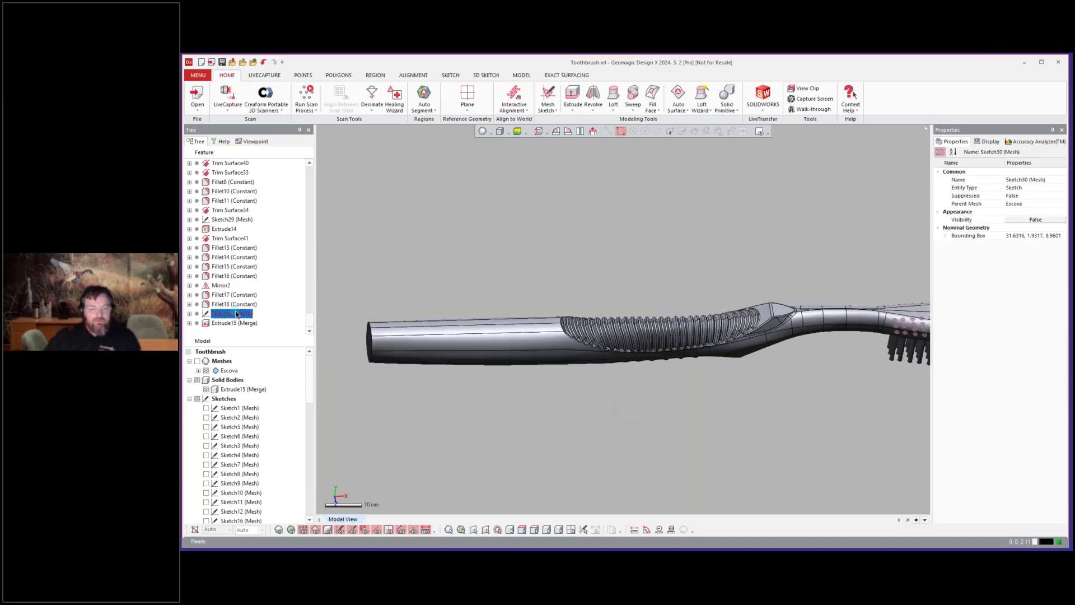
pyautogui.doubleClick(236, 313)
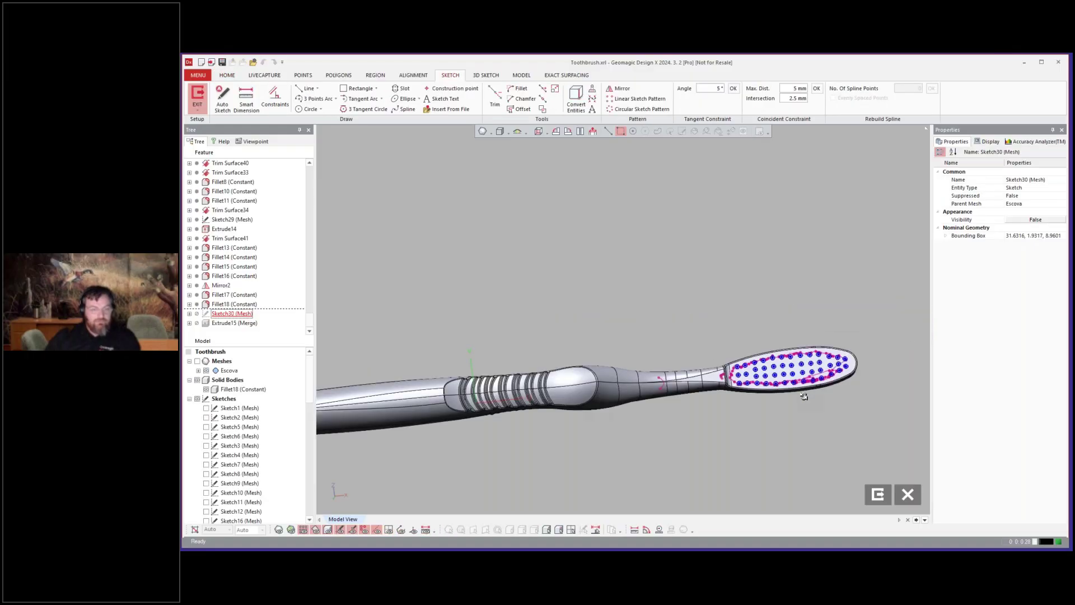
pyautogui.moveTo(803, 396); pyautogui.dragTo(833, 451, button='right')
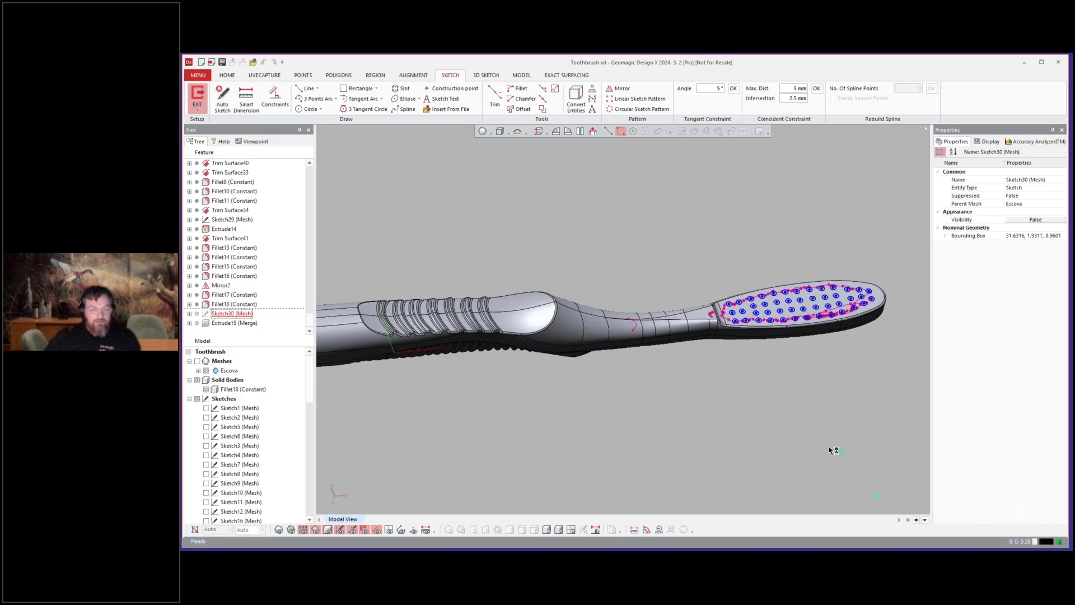
pyautogui.scroll(-3, 830, 450)
pyautogui.moveTo(831, 449); pyautogui.dragTo(820, 448, button='right')
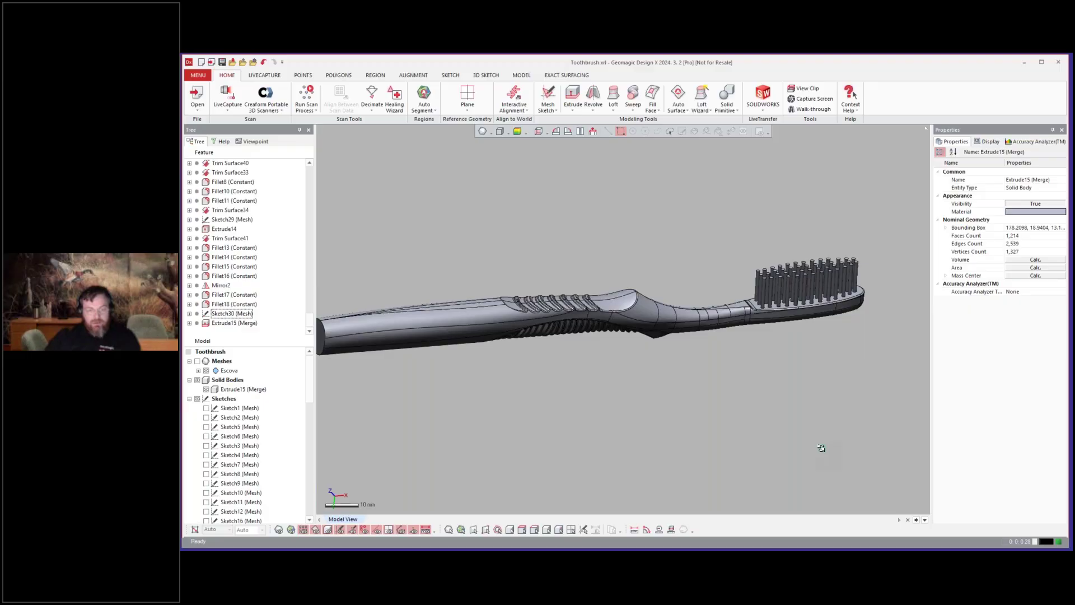
# Examine the ribbed grip of the finished toothbrush solid up close from several angles.
pyautogui.scroll(5, 546, 333)
pyautogui.moveTo(546, 333); pyautogui.dragTo(475, 373, button='right')
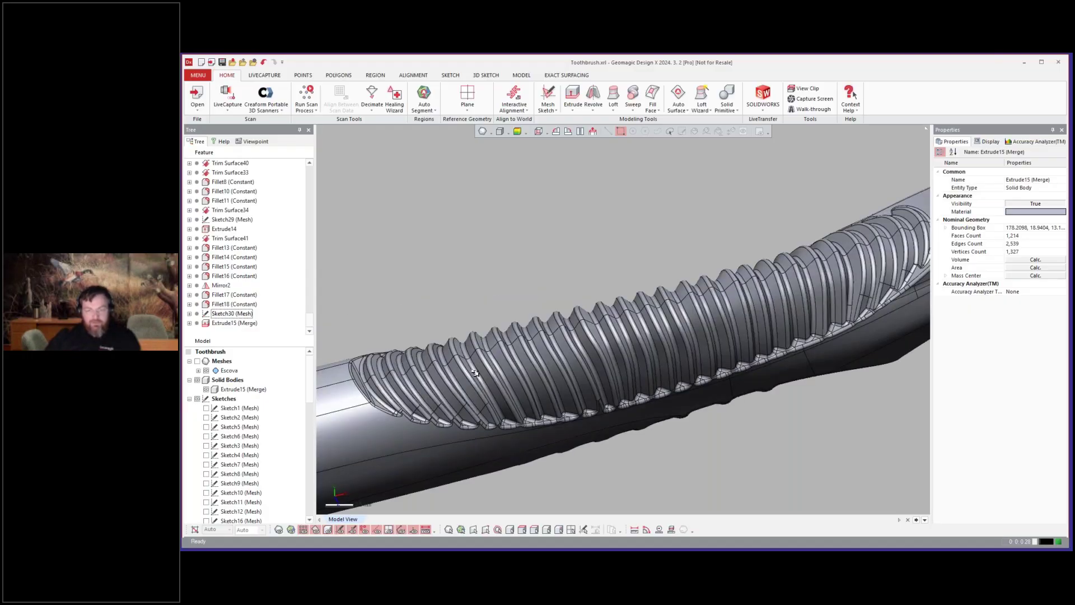
pyautogui.moveTo(475, 372); pyautogui.dragTo(484, 366, button='right')
pyautogui.scroll(-1, 647, 352)
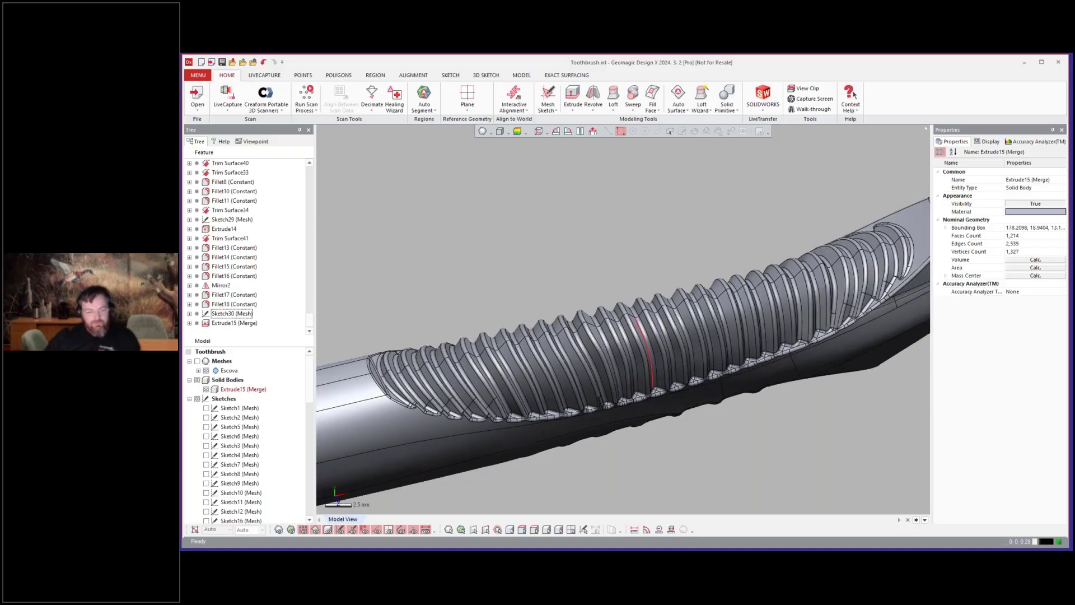
pyautogui.moveTo(646, 361); pyautogui.dragTo(622, 383, button='right')
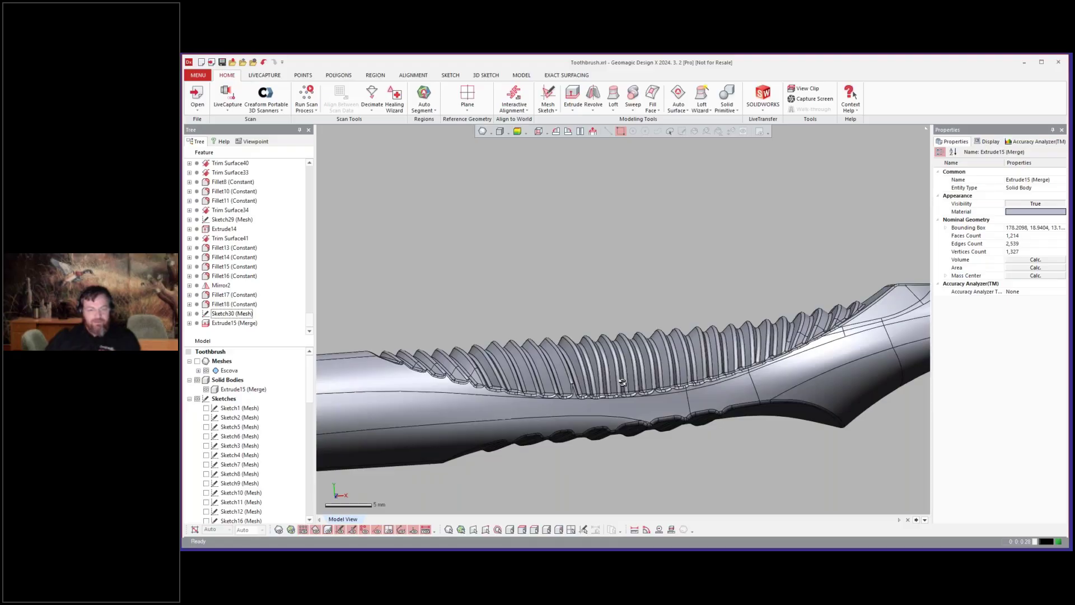